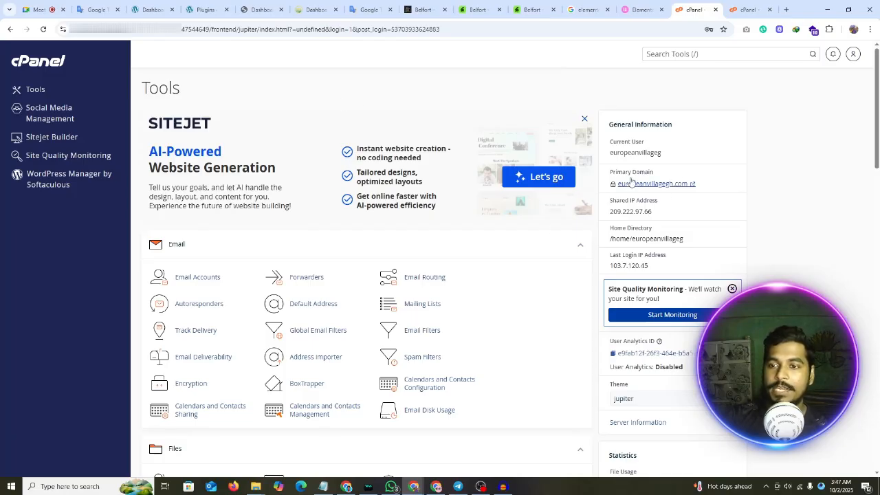
# Step: Copy the primary domain europeanvillagegh.com and open it in a new browser tab to view the current site
pyautogui.moveTo(618, 183); pyautogui.dragTo(690, 184)
pyautogui.hotkey('ctrl', 'c')
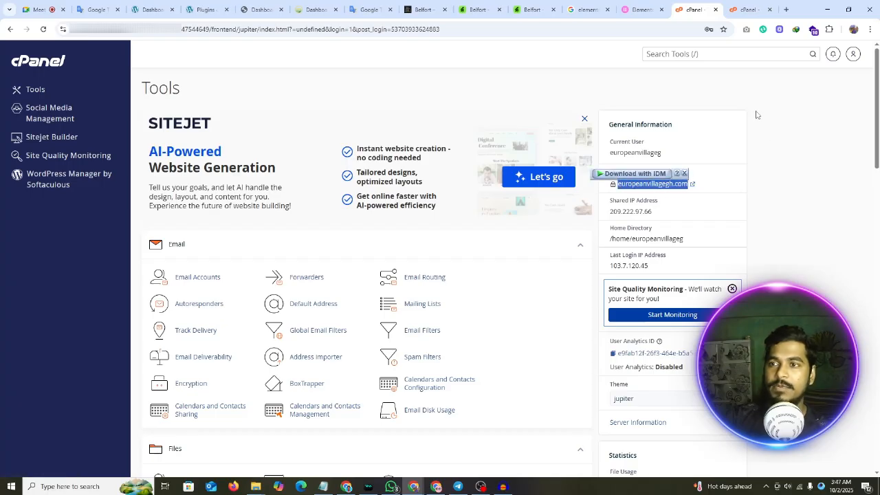
pyautogui.hotkey('ctrl', 't')
pyautogui.hotkey('ctrl', 'v')
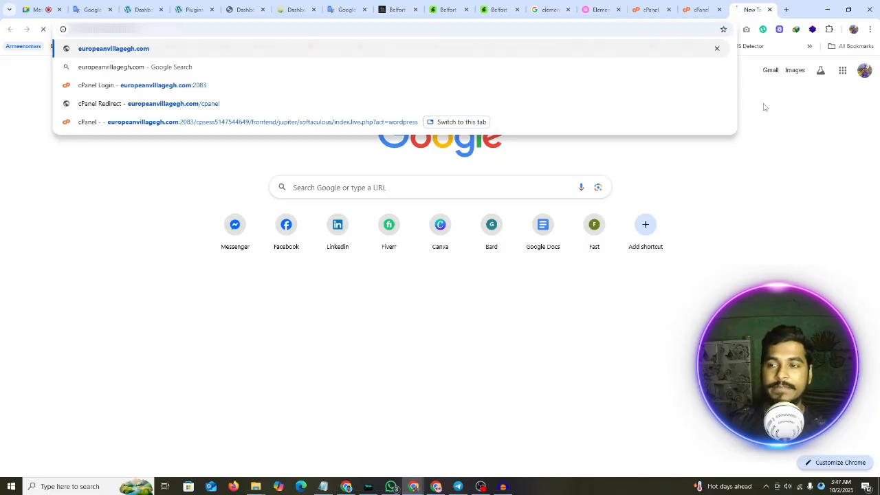
pyautogui.press('Return')
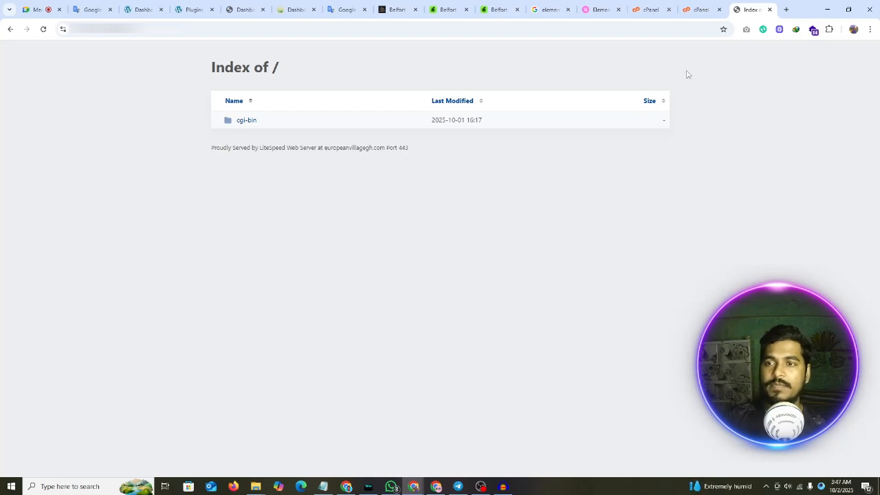
# Step: From the cPanel tools, open WordPress Manager by Softaculous in a new tab and start a fresh WordPress installation
pyautogui.click(648, 10)
pyautogui.scroll(-5, 367, 241)
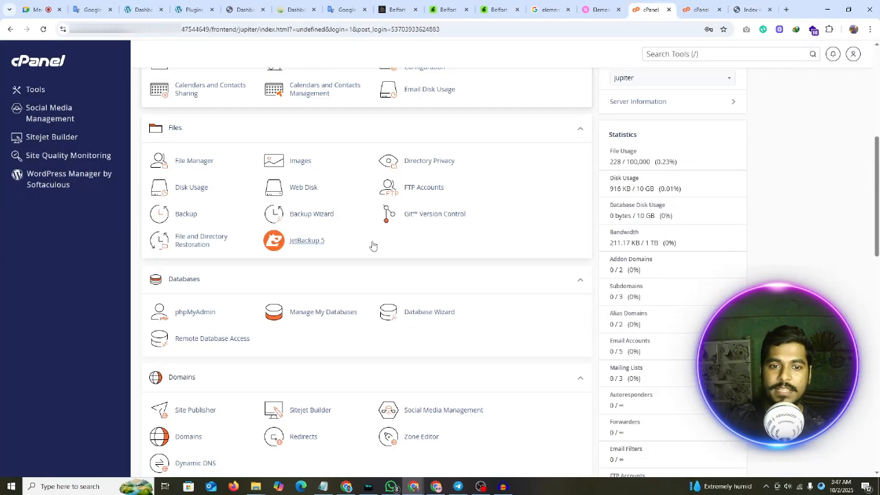
pyautogui.scroll(-10, 388, 243)
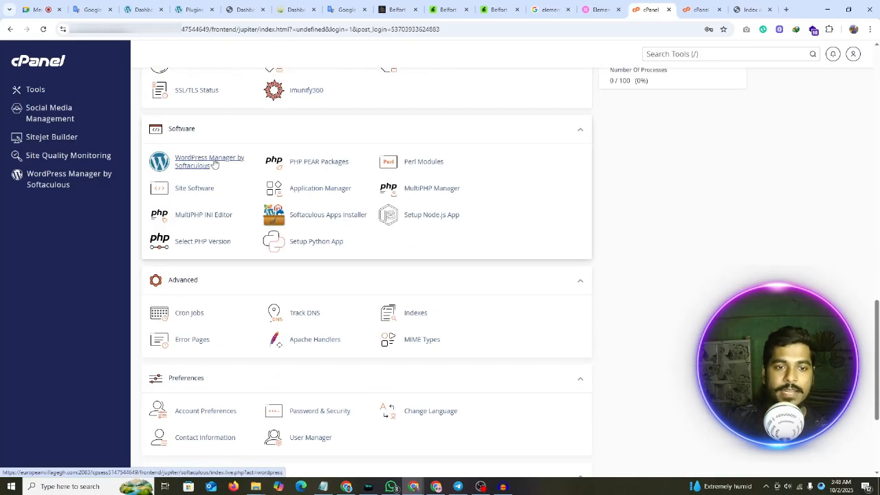
pyautogui.rightClick(209, 164)
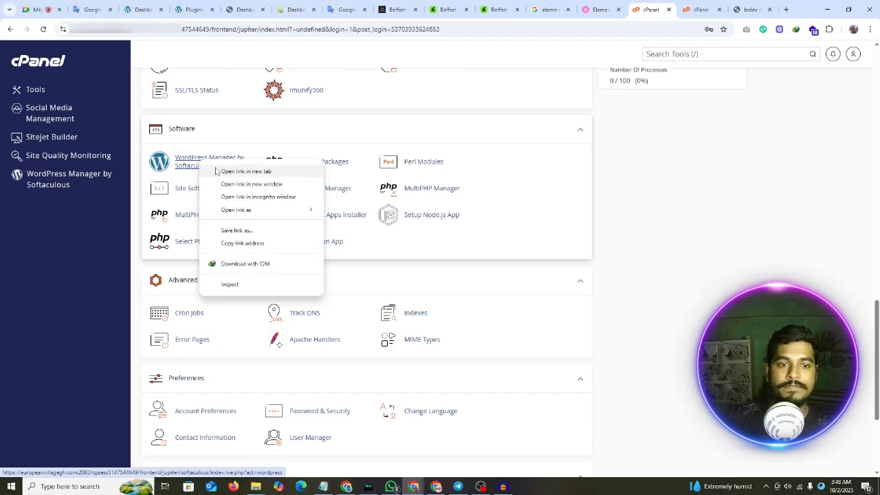
pyautogui.click(234, 171)
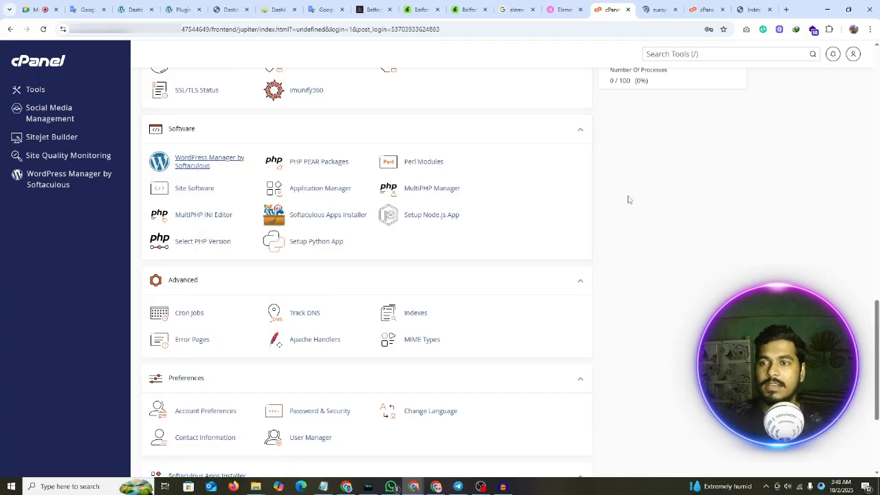
pyautogui.click(654, 7)
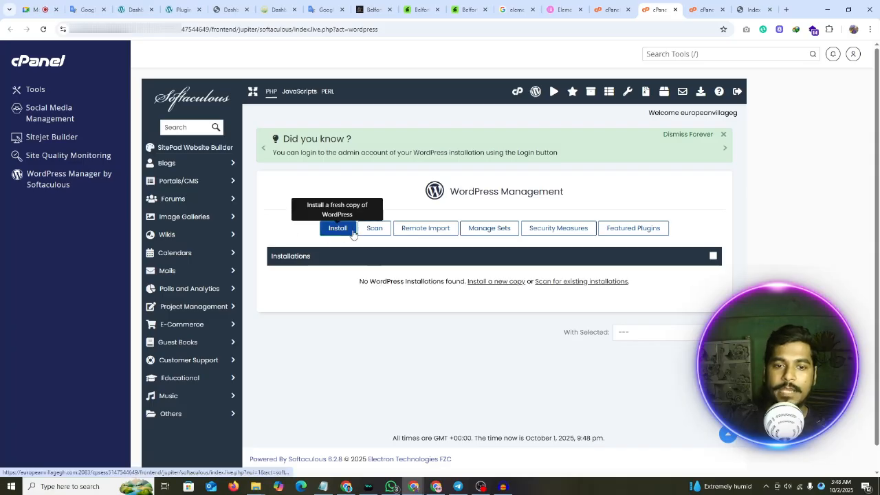
pyautogui.click(324, 234)
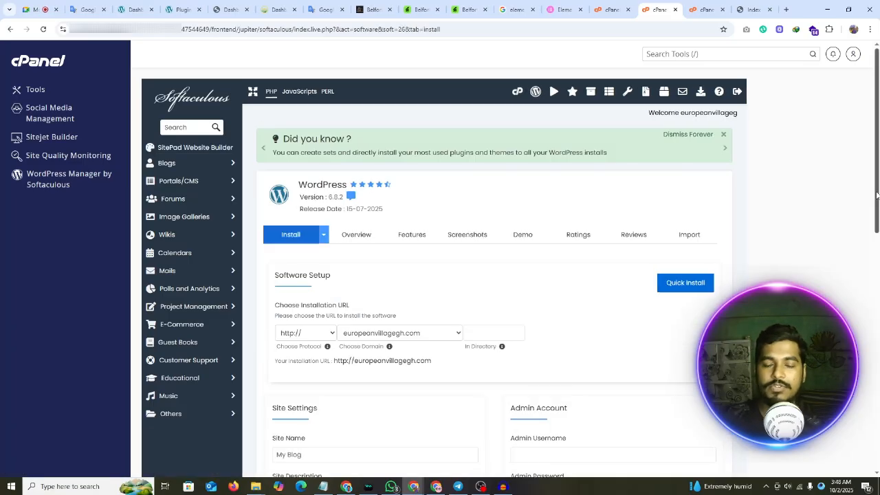
pyautogui.scroll(-1, 538, 283)
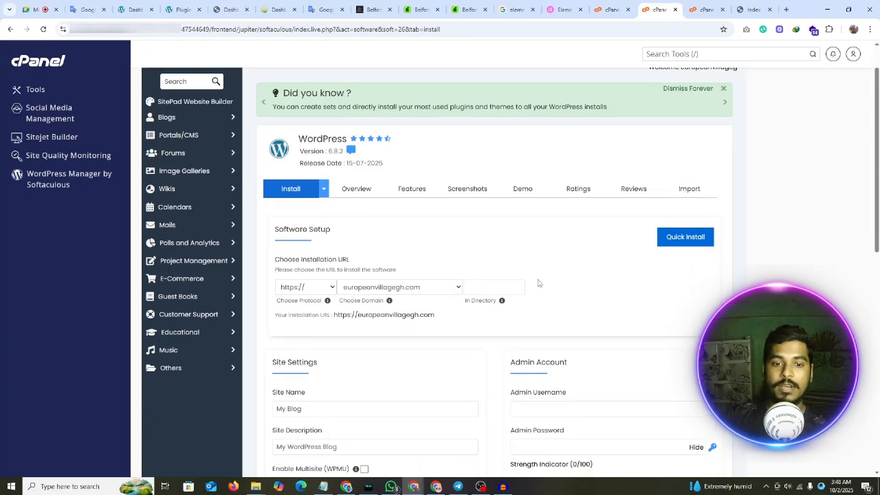
pyautogui.click(419, 288)
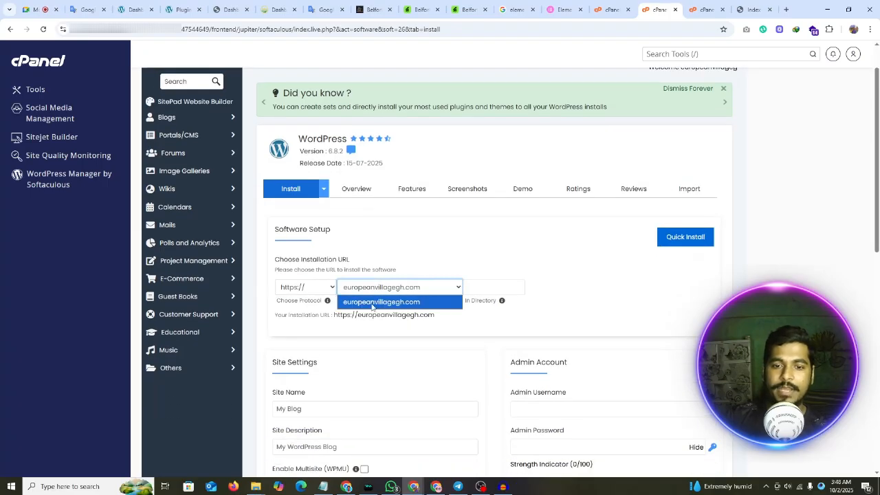
pyautogui.click(389, 302)
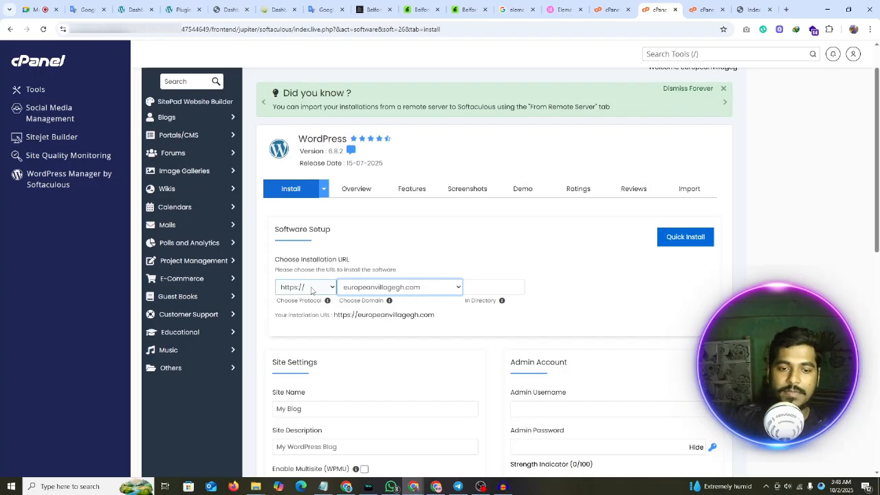
pyautogui.click(310, 288)
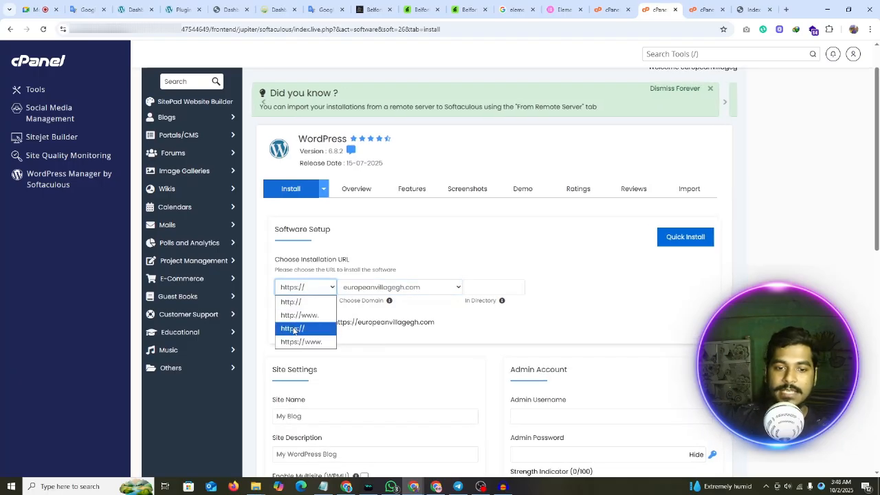
pyautogui.click(294, 328)
# Step: Switch to the Notepad credentials notes and paste the value from the first entry on a new line below the existing login details
pyautogui.scroll(-2, 434, 330)
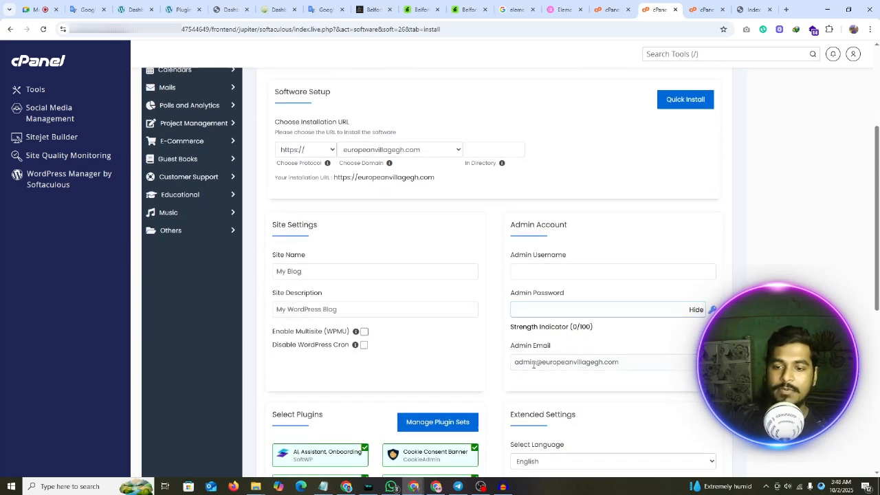
pyautogui.click(519, 256)
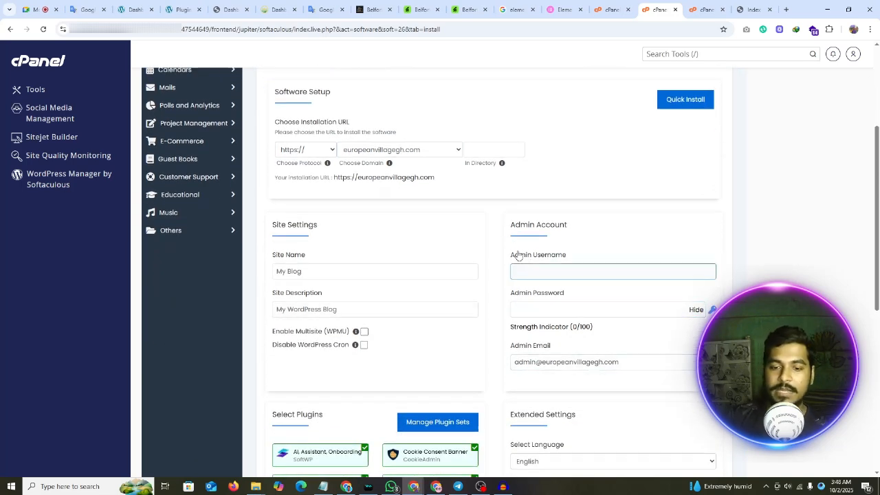
pyautogui.scroll(-2, 439, 289)
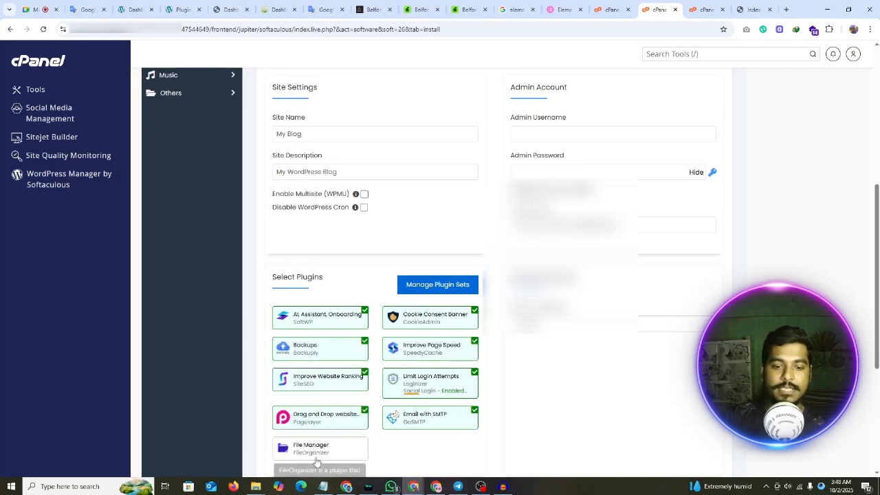
pyautogui.click(323, 486)
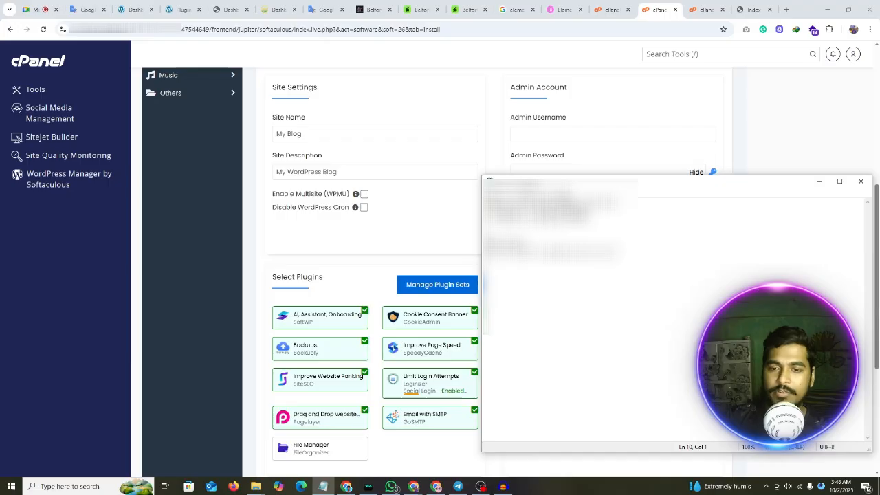
pyautogui.moveTo(515, 203); pyautogui.dragTo(588, 203)
pyautogui.click(522, 231)
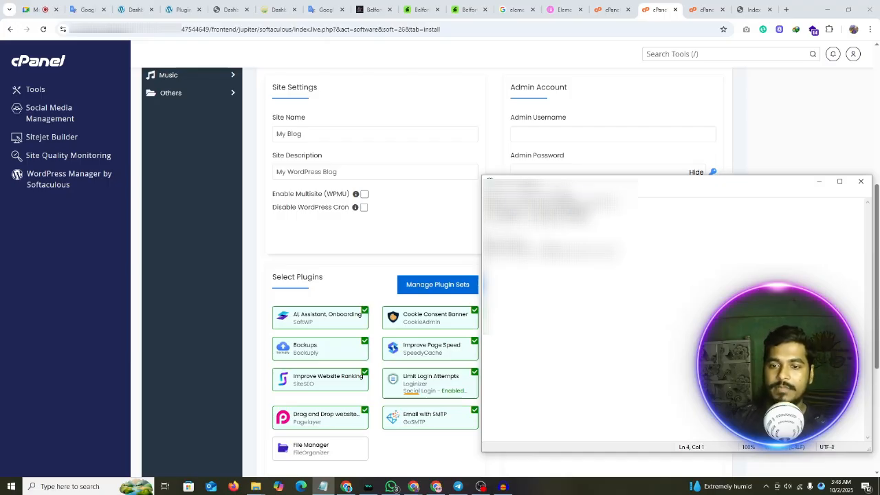
pyautogui.press('Return')
pyautogui.press('Return')
pyautogui.hotkey('ctrl', 'v')
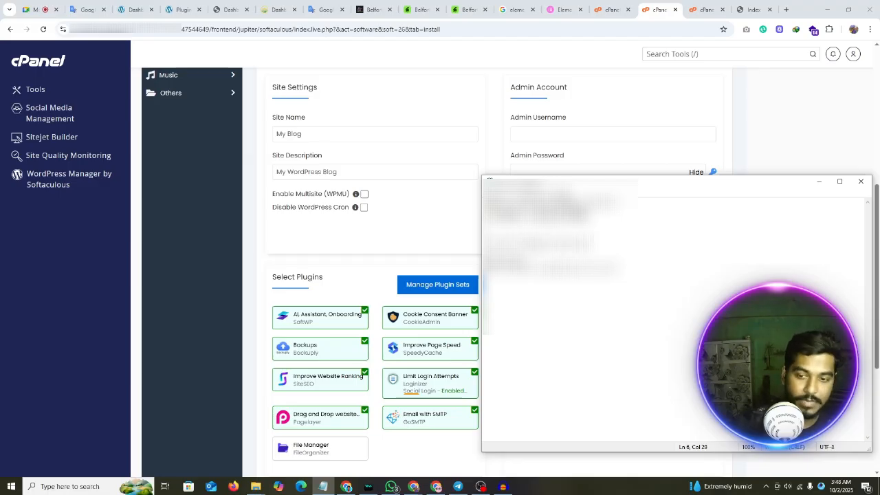
# Step: Add username and password label lines beneath the newly pasted entry in the notes
pyautogui.press('Return')
pyautogui.press('Return')
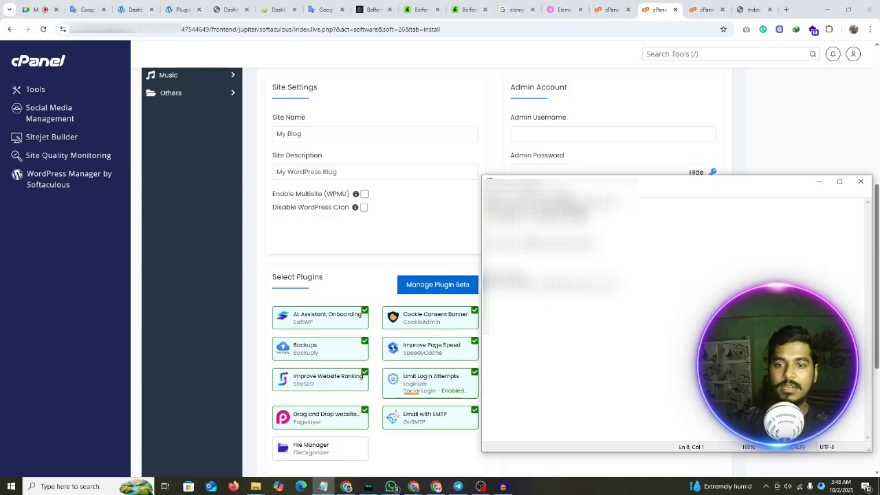
pyautogui.write('u')
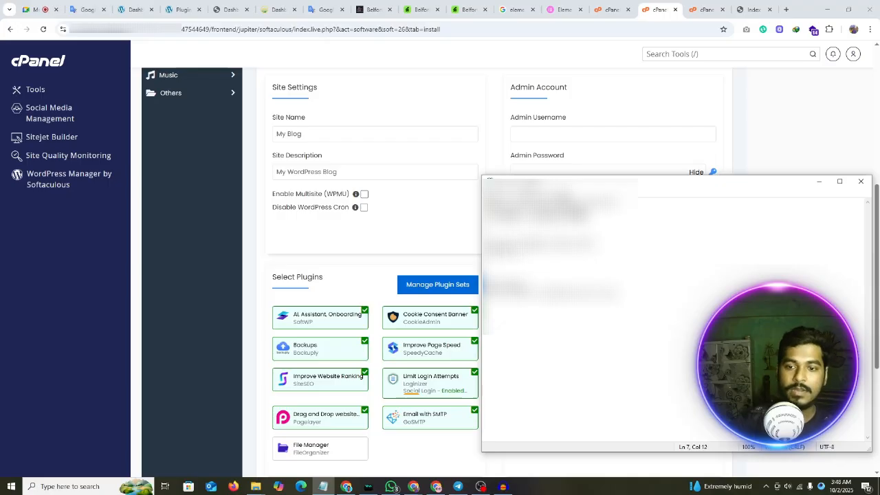
pyautogui.press('Return')
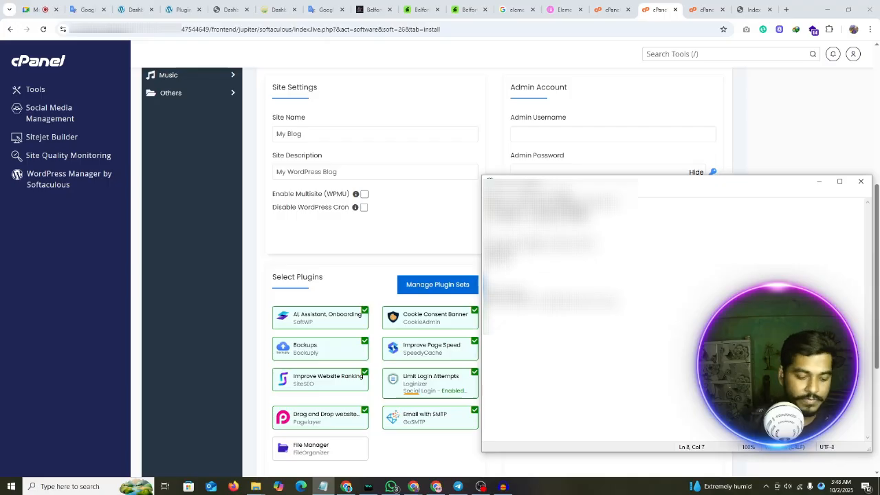
pyautogui.write('a')
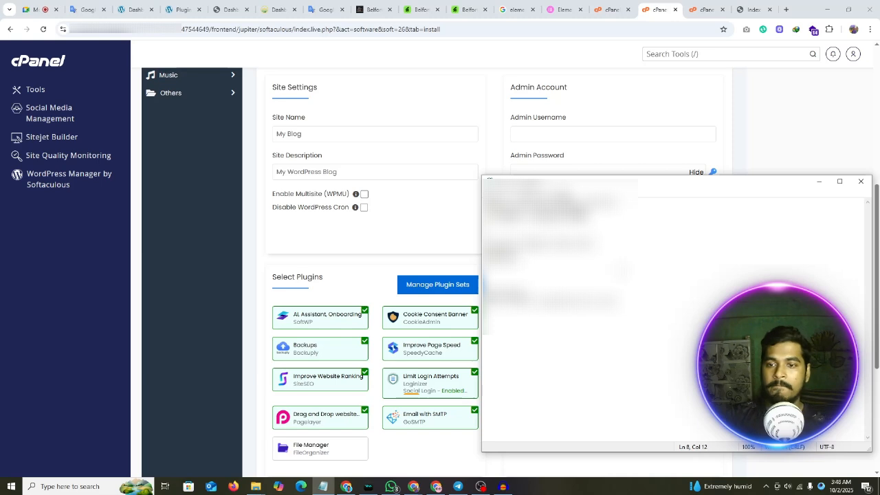
# Step: Copy the existing username into the new username line and edit part of it for the WordPress login
pyautogui.moveTo(529, 211); pyautogui.dragTo(583, 211)
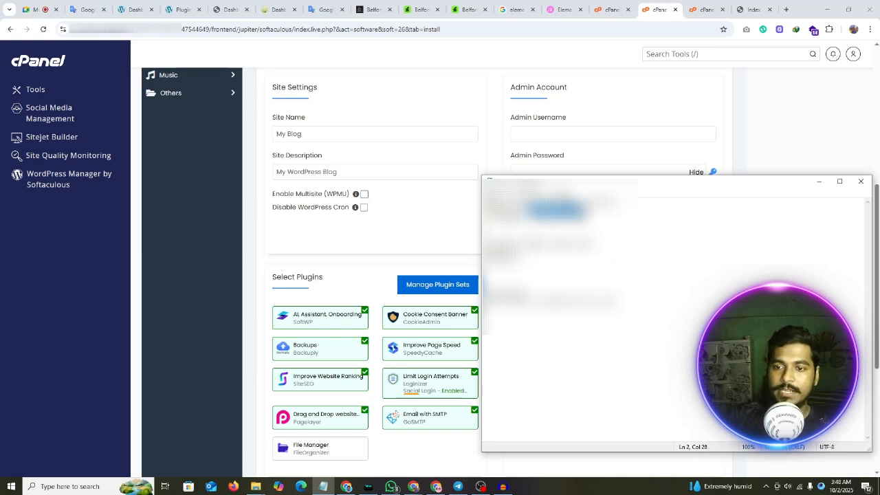
pyautogui.click(529, 253)
pyautogui.hotkey('ctrl', 'v')
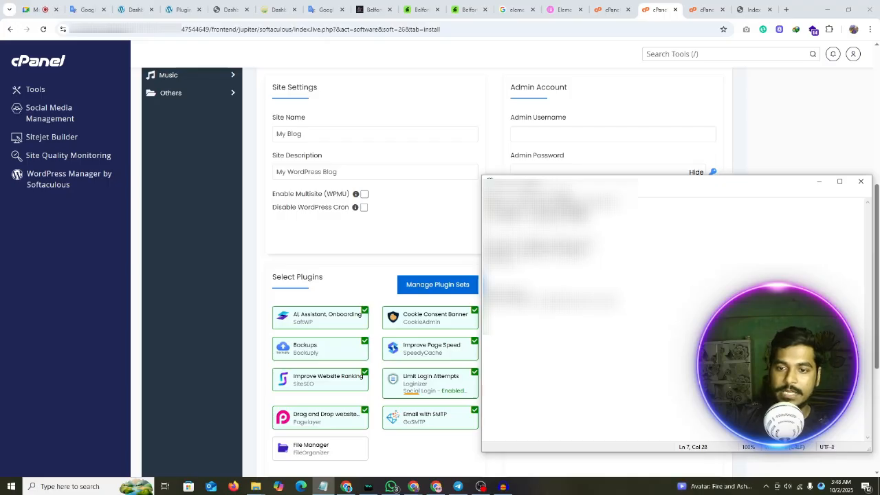
pyautogui.moveTo(521, 250); pyautogui.dragTo(561, 250)
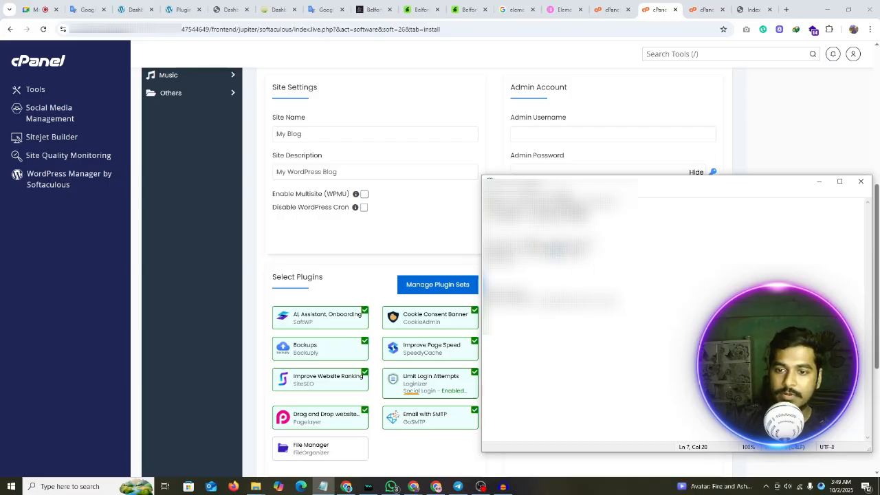
pyautogui.press('BackSpace')
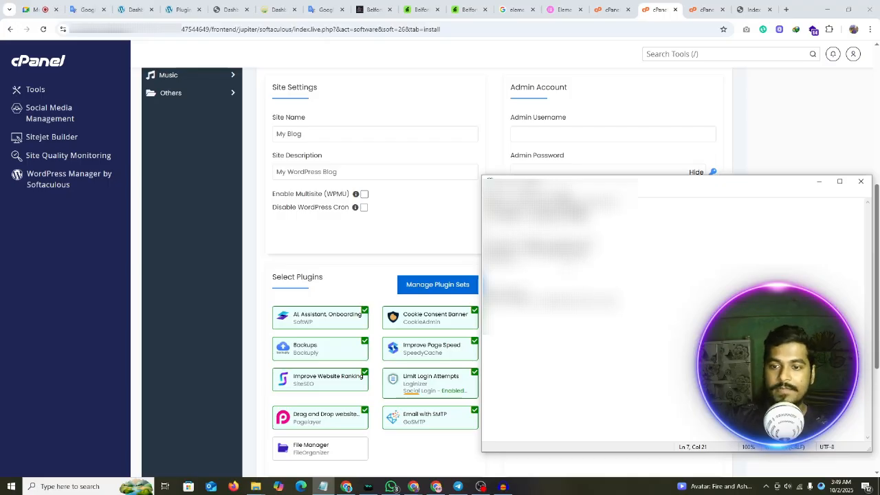
# Step: Copy the existing password into the new password line of the notes and adjust it for the WordPress login
pyautogui.moveTo(524, 217); pyautogui.dragTo(588, 217)
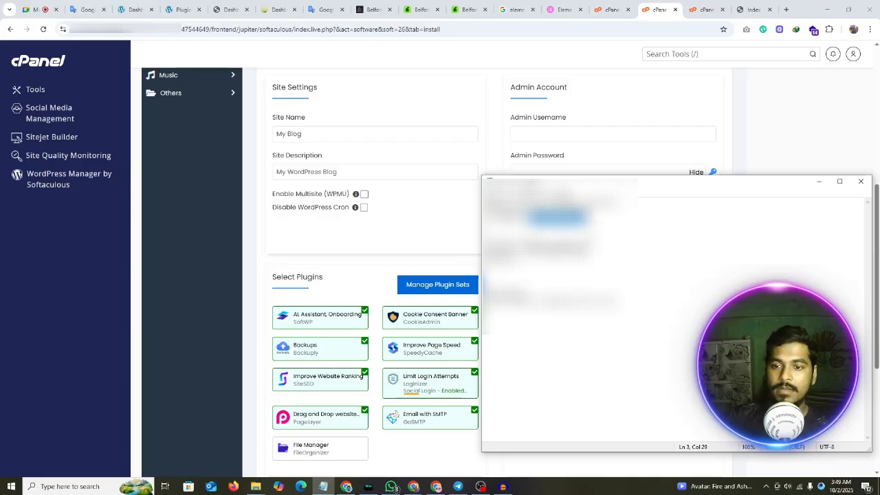
pyautogui.hotkey('ctrl', 'c')
pyautogui.click(529, 260)
pyautogui.hotkey('ctrl', 'v')
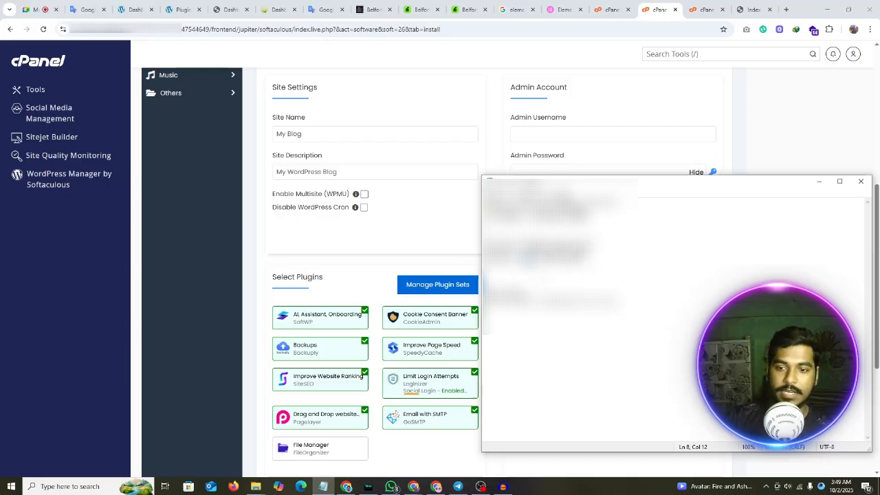
pyautogui.click(571, 300)
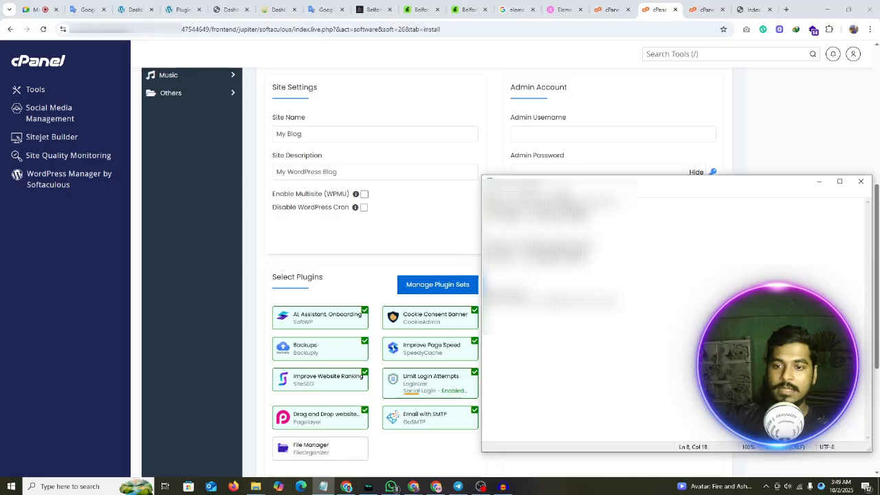
pyautogui.click(580, 300)
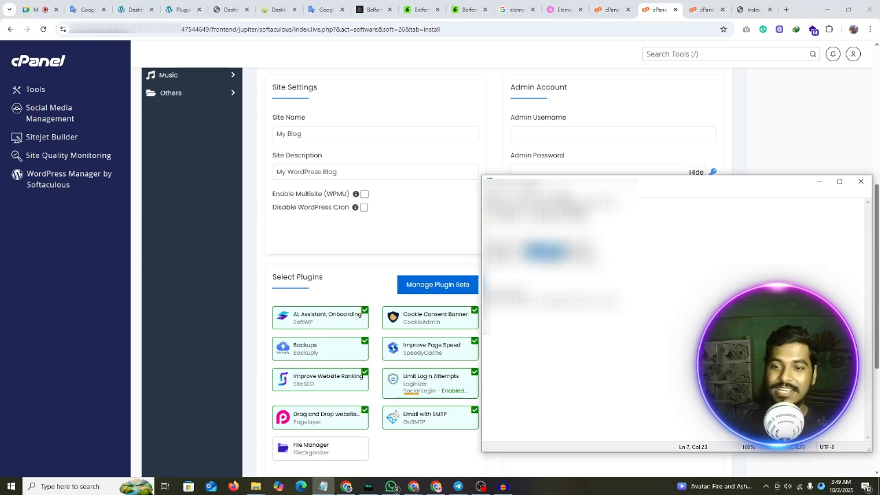
# Step: Switch back to the WordPress installation form and fill in the admin username and admin password from the Notepad notes
pyautogui.hotkey('alt', 'Tab')
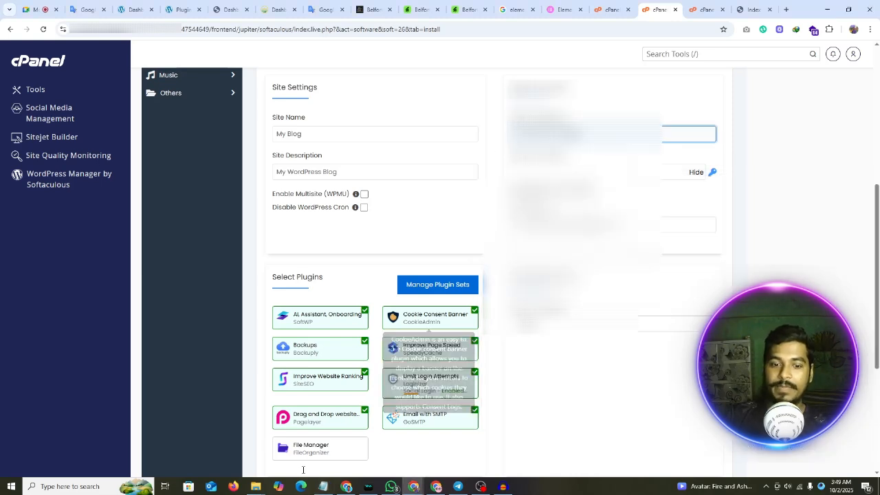
pyautogui.hotkey('alt', 'Tab')
pyautogui.moveTo(523, 258); pyautogui.dragTo(595, 258)
pyautogui.hotkey('alt', 'Tab')
pyautogui.hotkey('ctrl', 'v')
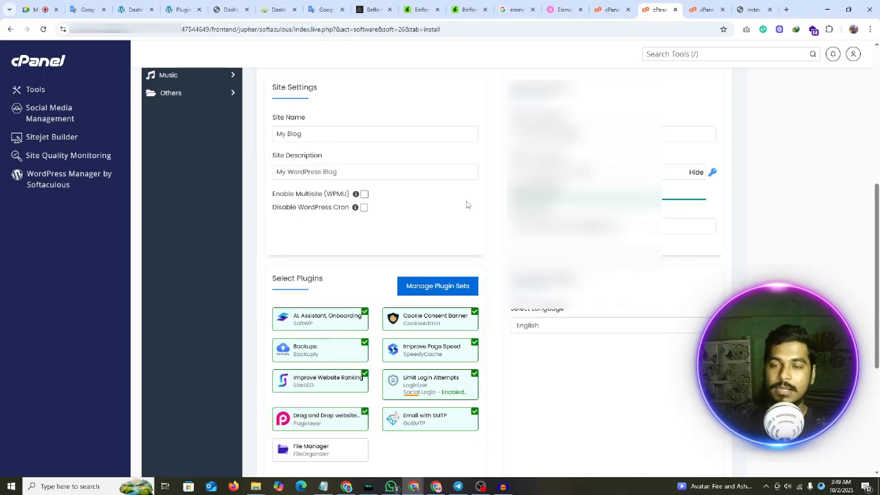
pyautogui.scroll(1, 466, 204)
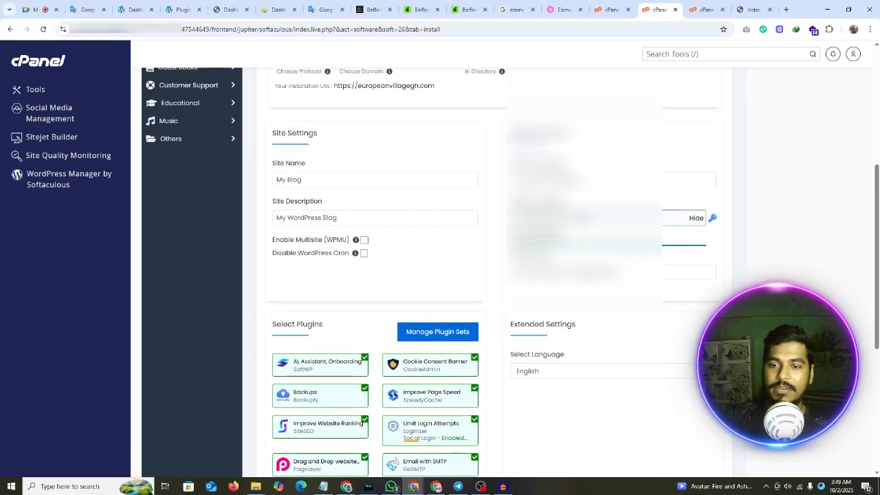
pyautogui.click(612, 272)
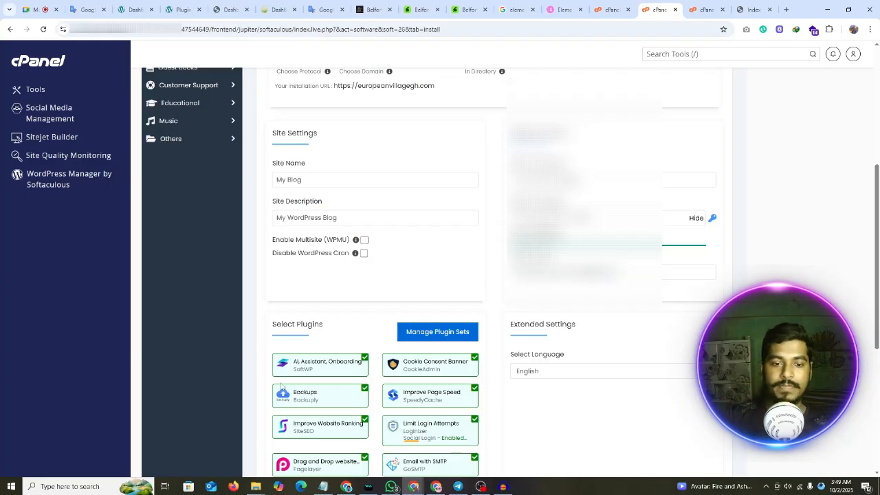
# Step: Deselect all preselected plugins for the installation: SoftWP, CookieAdmin, Backuply, SpeedyCache, SiteSEO, Pagelayer, GoSMTP and Loginizer
pyautogui.scroll(-1, 281, 313)
pyautogui.scroll(-2, 280, 282)
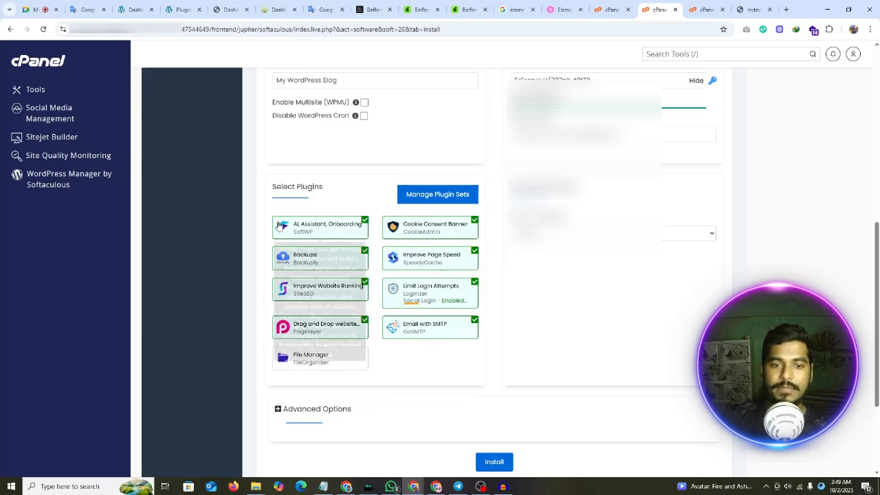
pyautogui.click(323, 231)
pyautogui.click(429, 228)
pyautogui.click(313, 265)
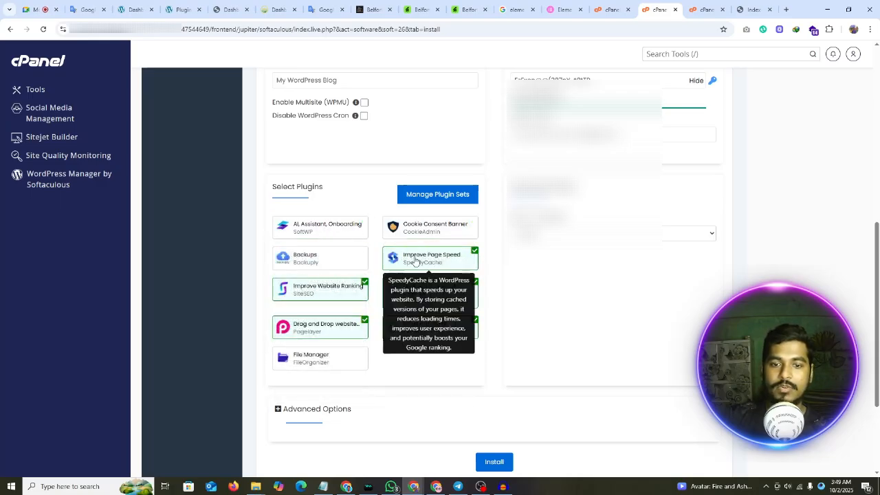
pyautogui.click(415, 262)
pyautogui.click(295, 294)
pyautogui.click(329, 328)
pyautogui.click(412, 333)
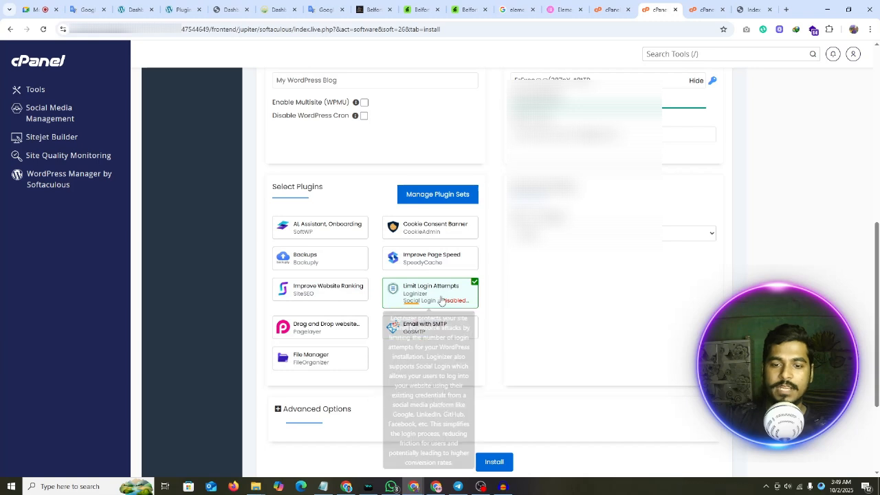
pyautogui.click(442, 301)
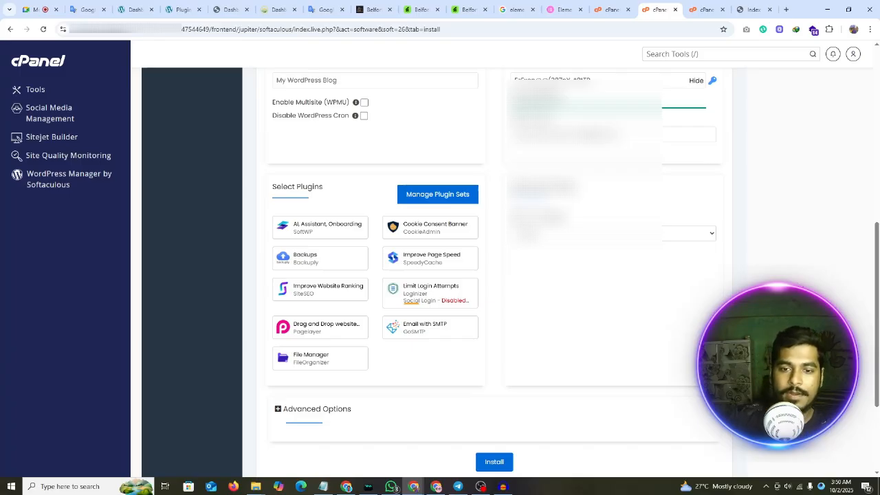
# Step: Review the remaining form settings and start the WordPress installation on europeanvillagegh.com
pyautogui.scroll(-2, 740, 288)
pyautogui.scroll(4, 741, 287)
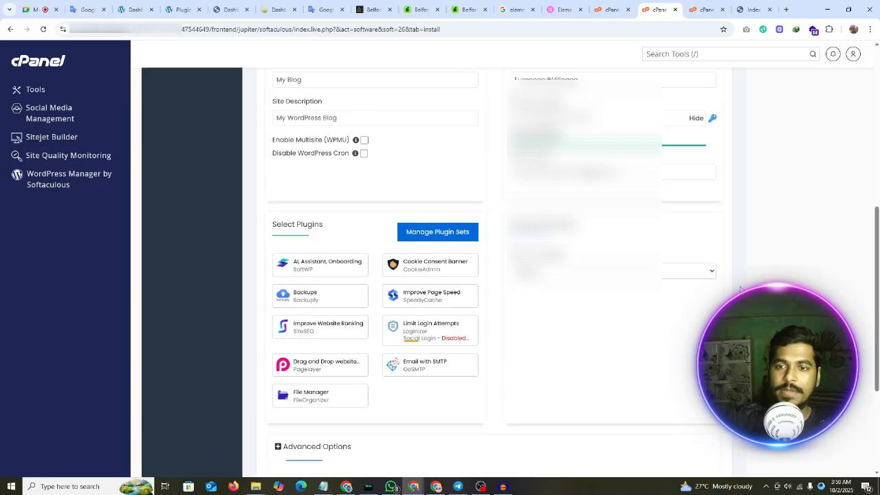
pyautogui.scroll(1, 741, 287)
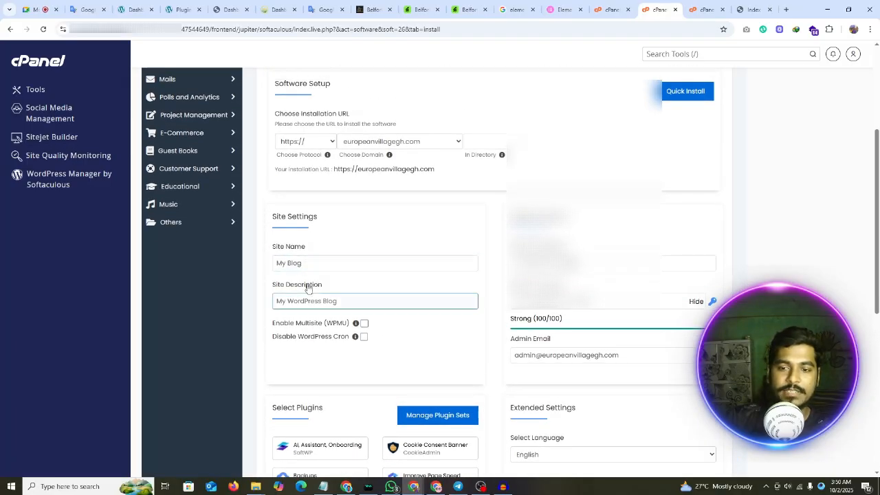
pyautogui.scroll(-1, 735, 286)
pyautogui.scroll(-5, 743, 283)
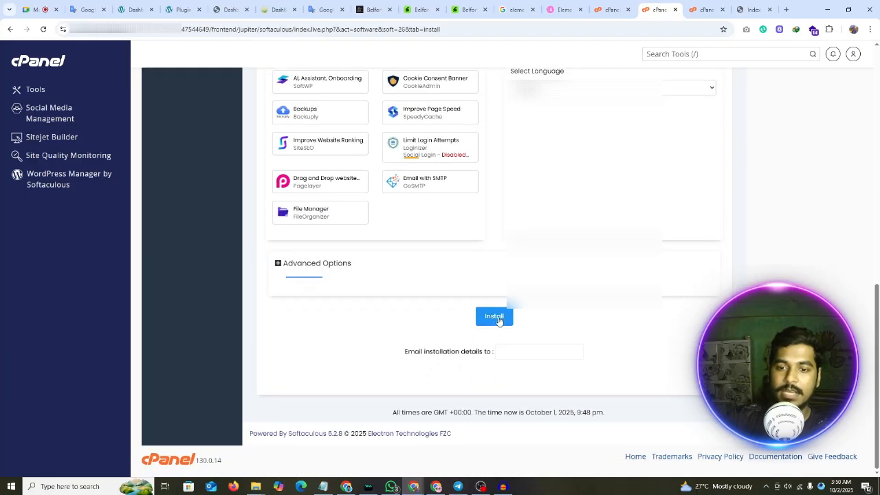
pyautogui.click(495, 320)
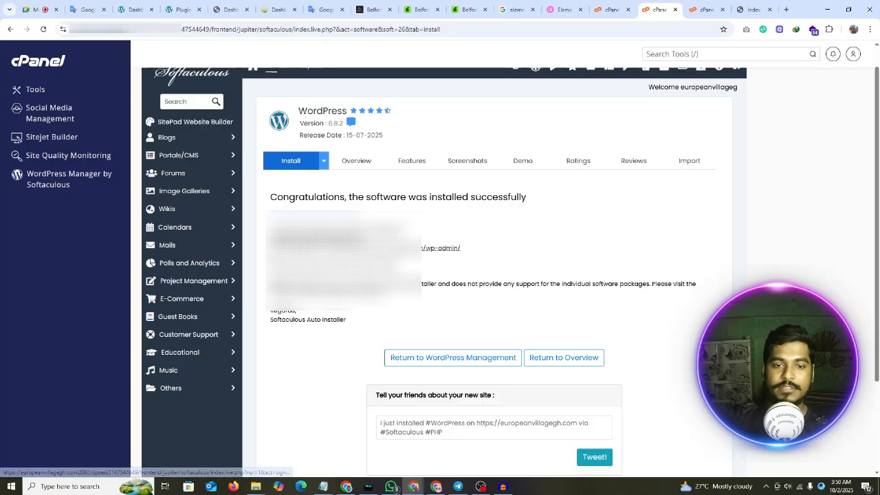
# Step: Check the new site's front page from the success message, reload the earlier directory index page, and close the duplicate site page
pyautogui.click(301, 235)
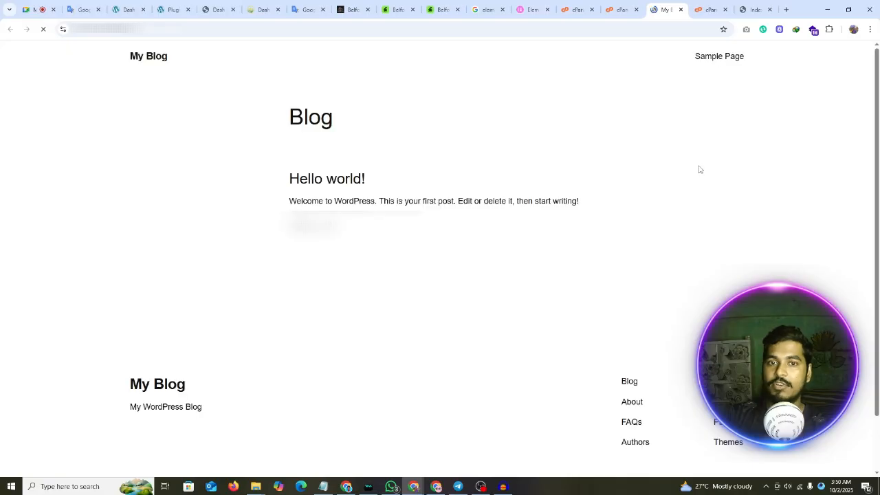
pyautogui.click(751, 9)
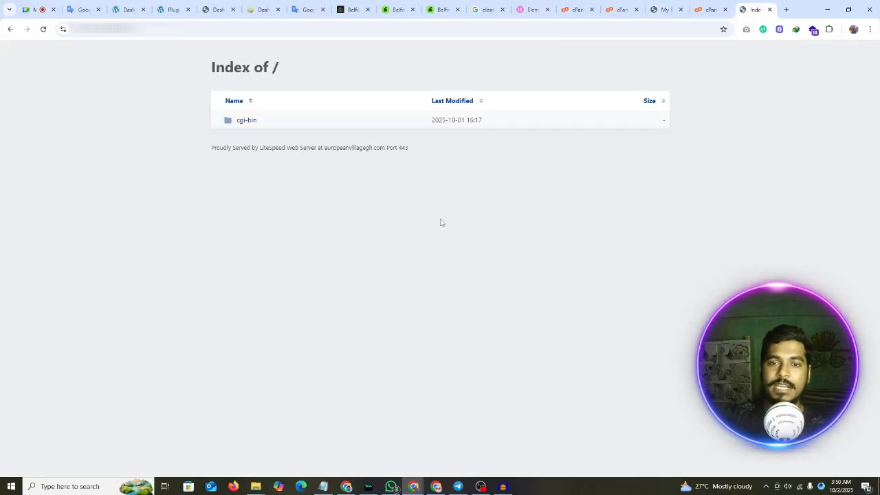
pyautogui.click(42, 29)
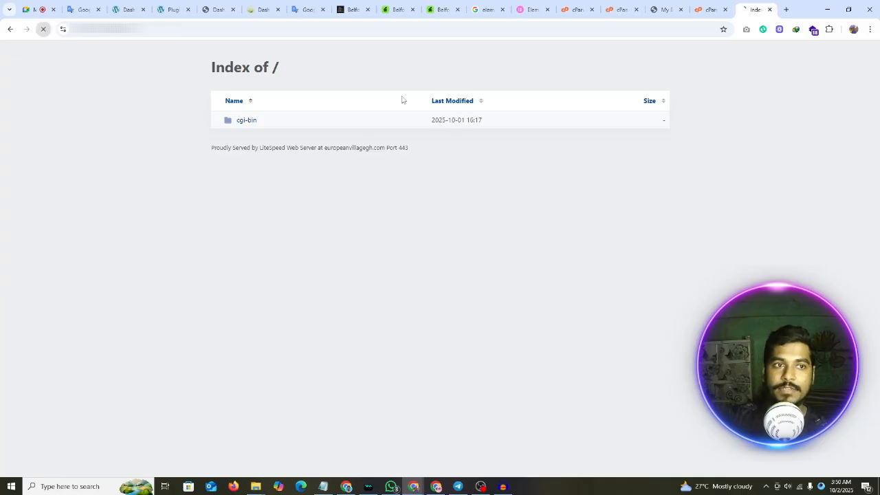
pyautogui.click(680, 10)
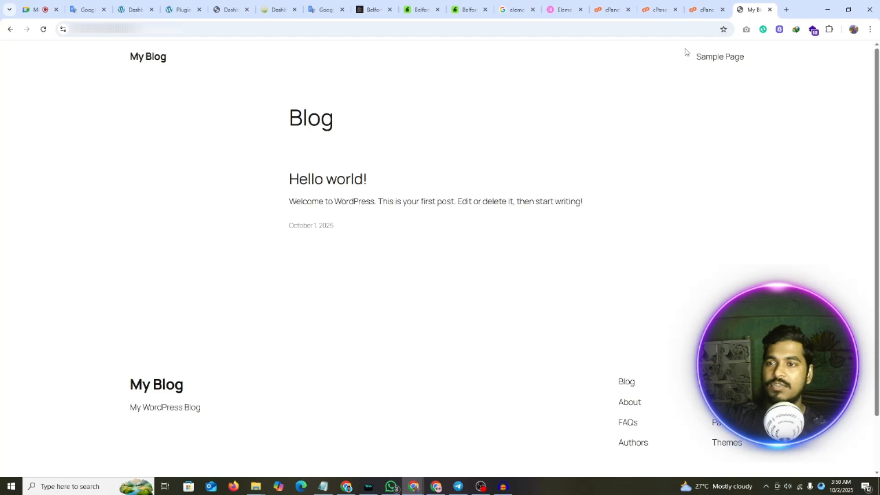
# Step: Return to the installation success page and open the WordPress admin dashboard from its administrative URL
pyautogui.click(668, 15)
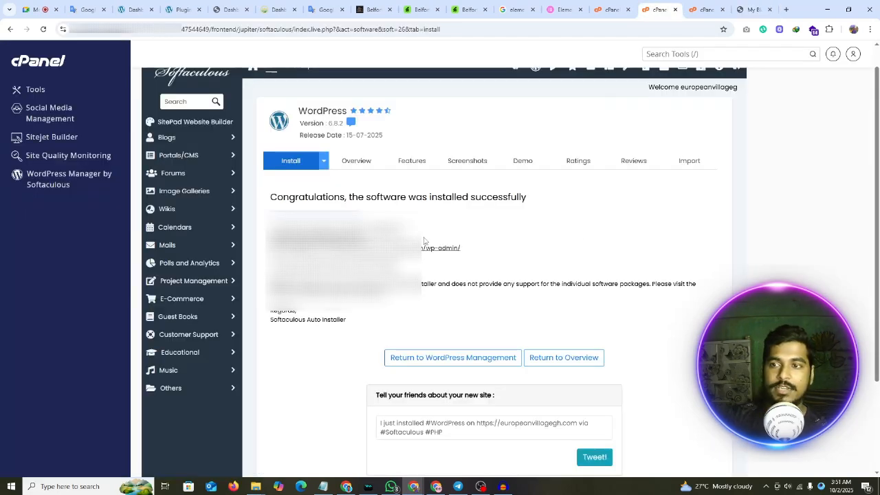
pyautogui.click(382, 251)
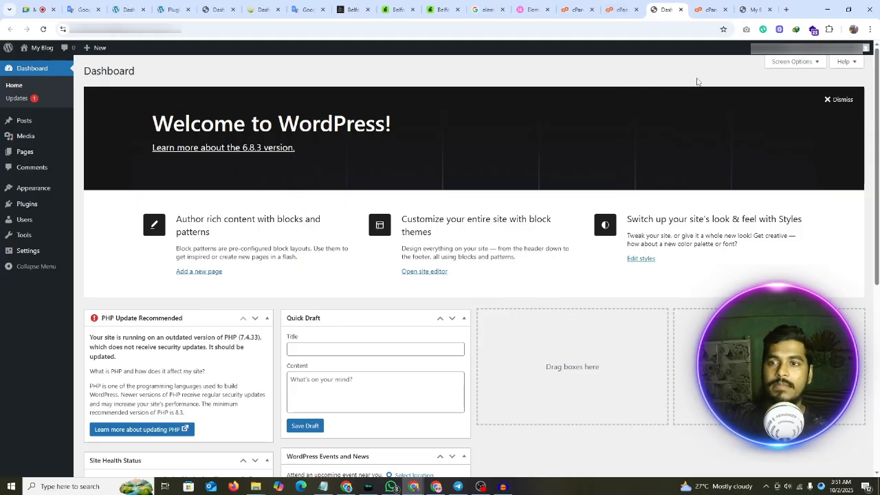
# Step: Go back to the cPanel tools home from Softaculous and open WordPress Manager by Softaculous in a new browser tab
pyautogui.click(619, 9)
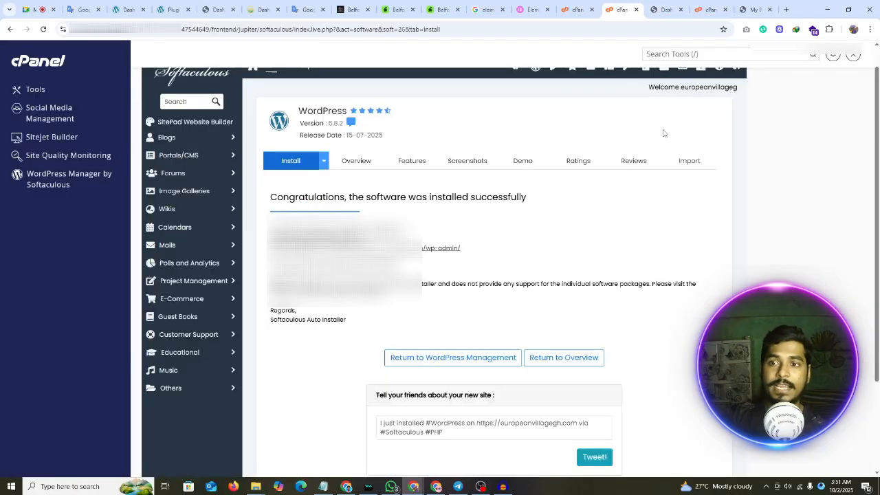
pyautogui.scroll(2, 625, 128)
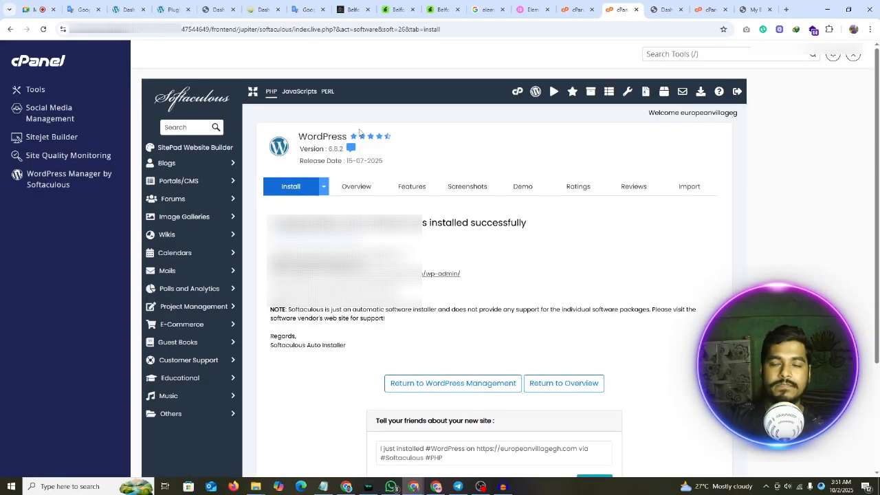
pyautogui.click(517, 92)
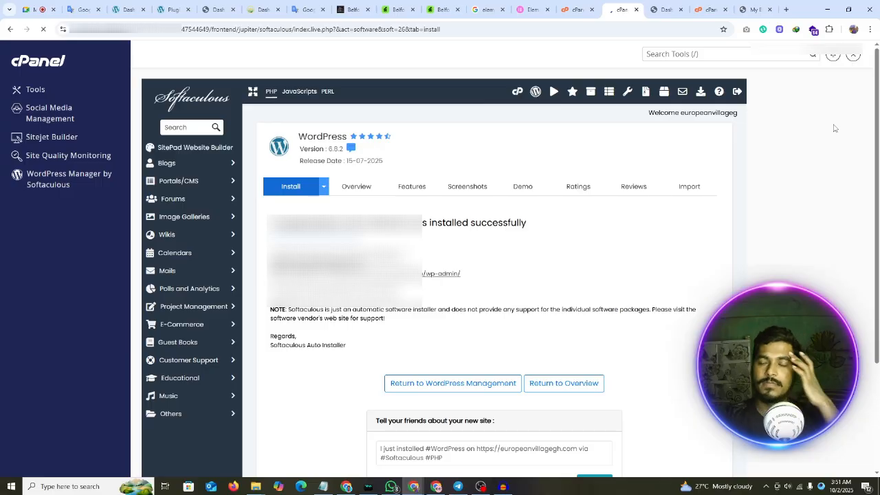
pyautogui.scroll(-1, 458, 265)
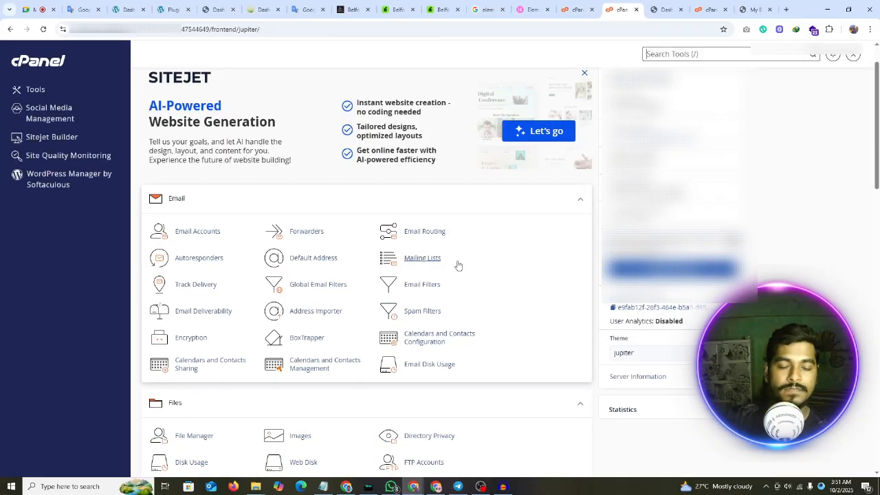
pyautogui.scroll(-4, 448, 266)
pyautogui.scroll(-4, 448, 265)
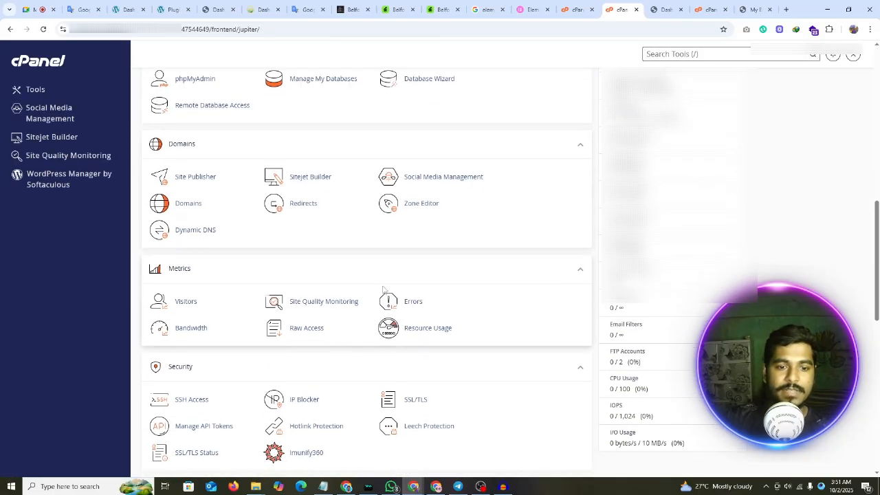
pyautogui.scroll(-6, 383, 288)
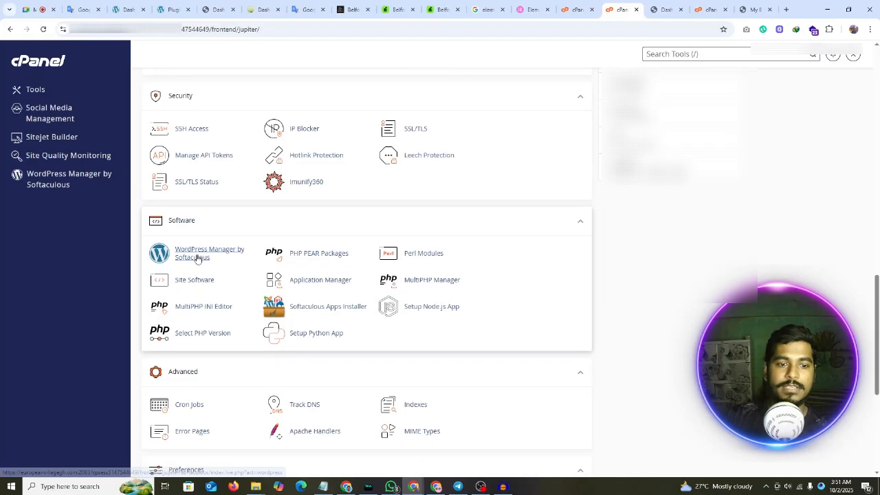
pyautogui.rightClick(197, 258)
pyautogui.click(253, 267)
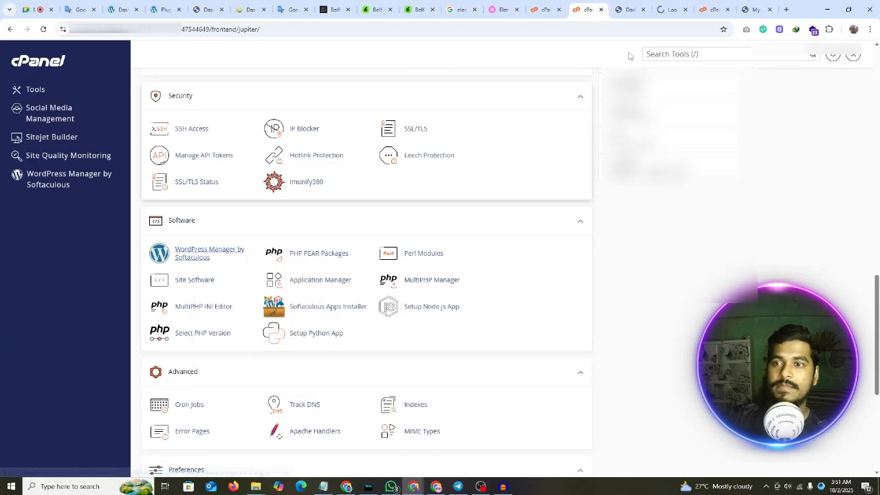
pyautogui.click(627, 9)
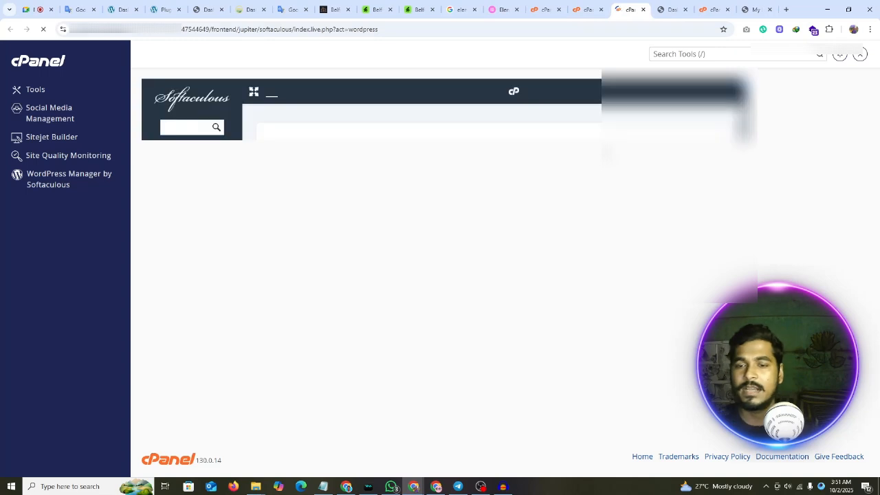
# Step: Expand the My Blog installation's details in WordPress Management and open its backup page in a new browser tab
pyautogui.scroll(-1, 495, 318)
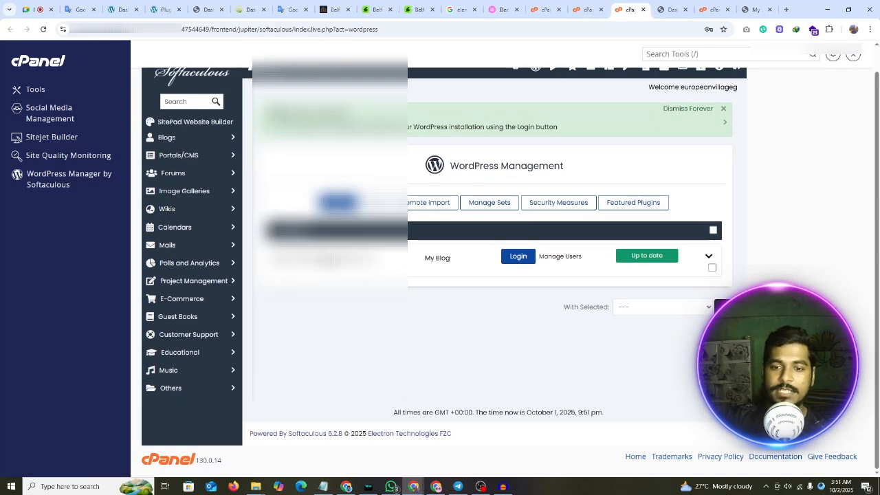
pyautogui.click(708, 258)
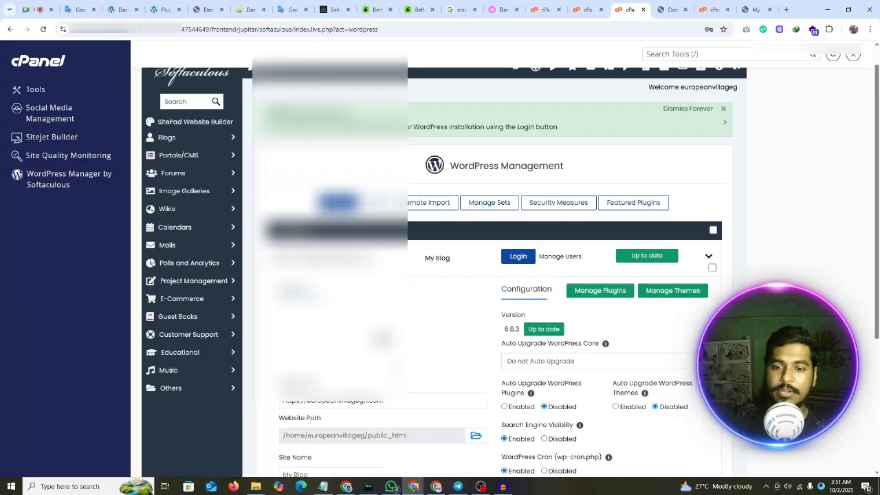
pyautogui.scroll(-3, 708, 262)
pyautogui.middleClick(539, 347)
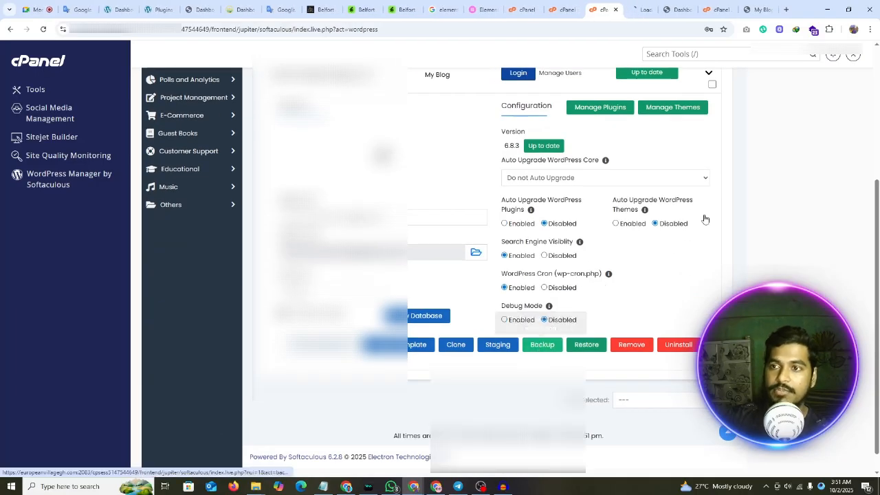
pyautogui.click(639, 10)
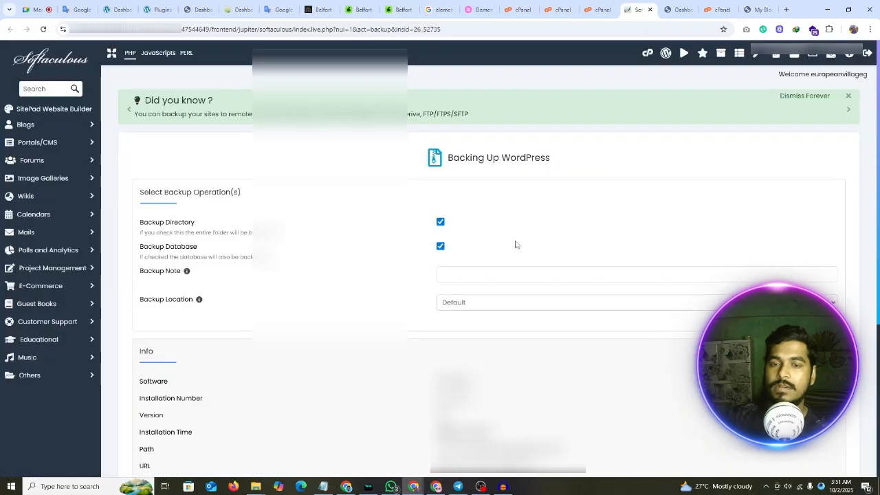
# Step: Back up the WordPress installation with the note "10-2-25 Fresh Install", and return to WordPress Management
pyautogui.click(459, 273)
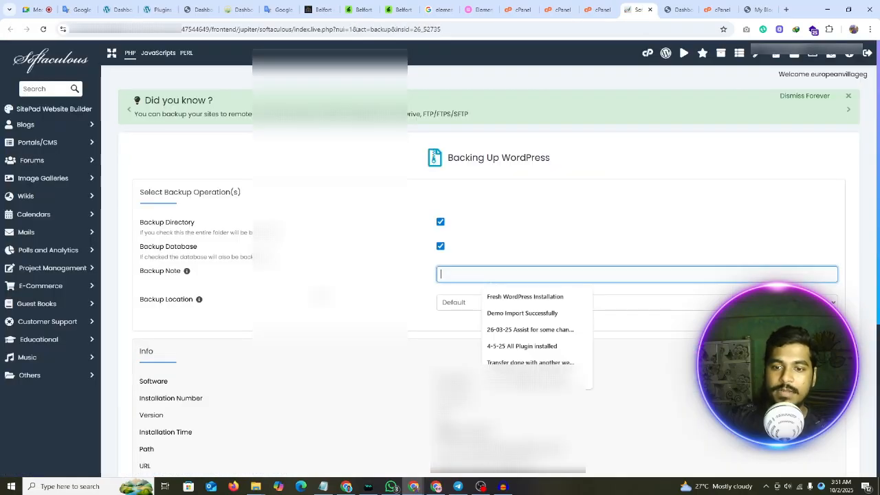
pyautogui.write('10-2-25')
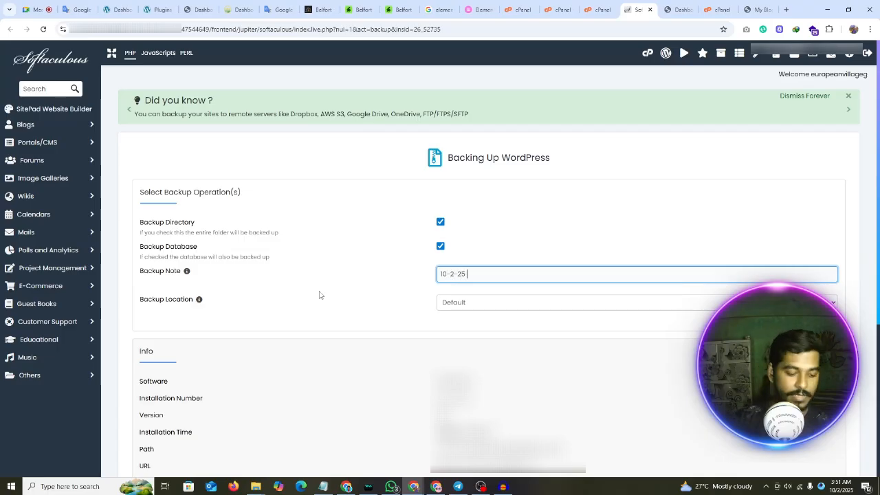
pyautogui.write(' Fresh ')
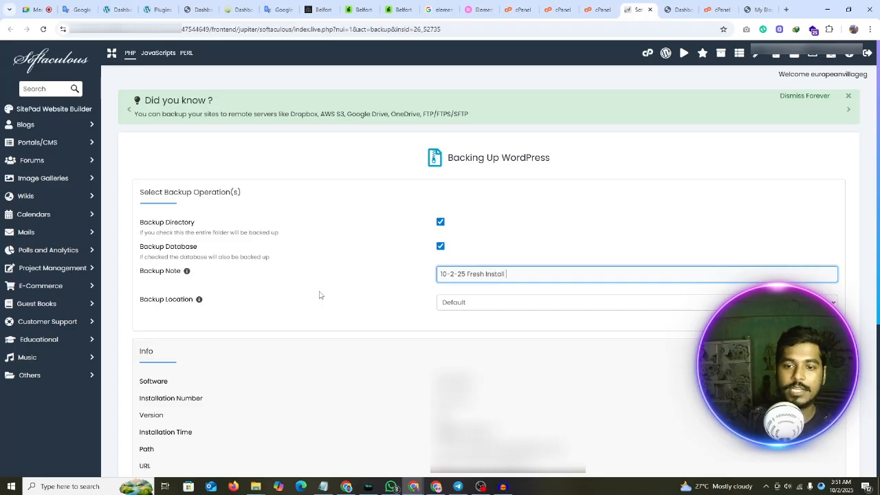
pyautogui.write('Installation')
pyautogui.press('Return')
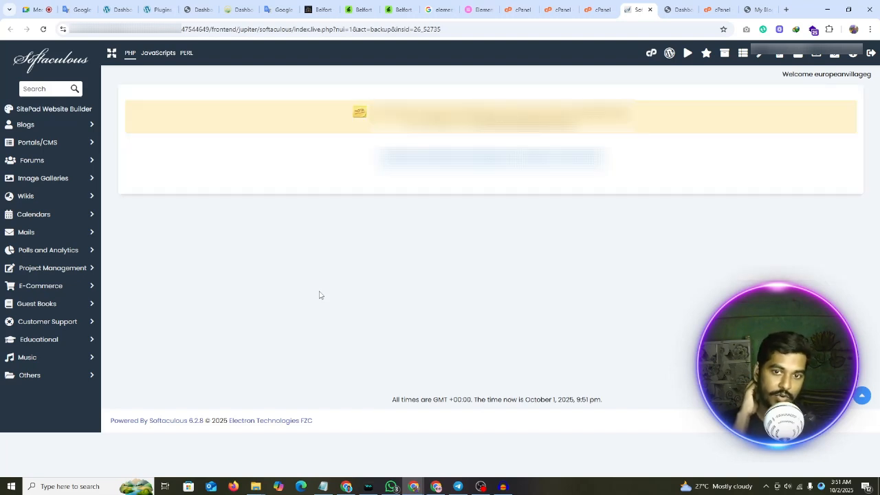
pyautogui.click(450, 159)
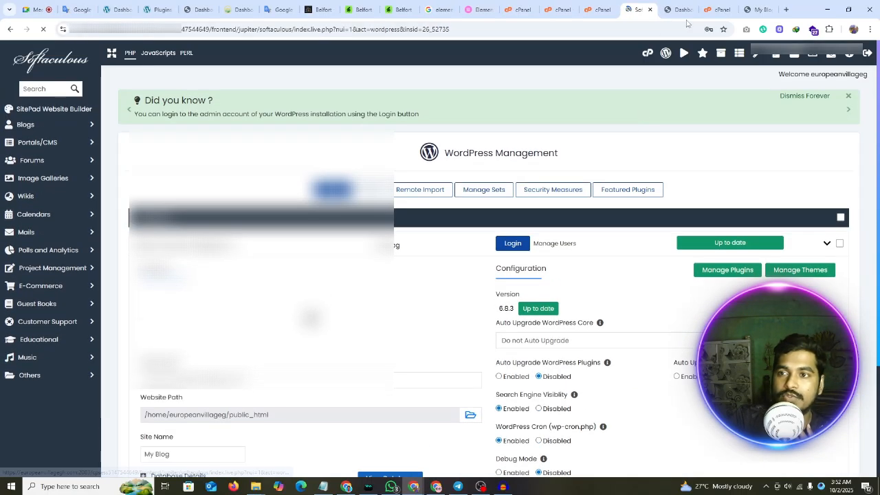
# Step: Switch to the WordPress dashboard and open the Permalink Settings page in a new browser tab
pyautogui.click(680, 10)
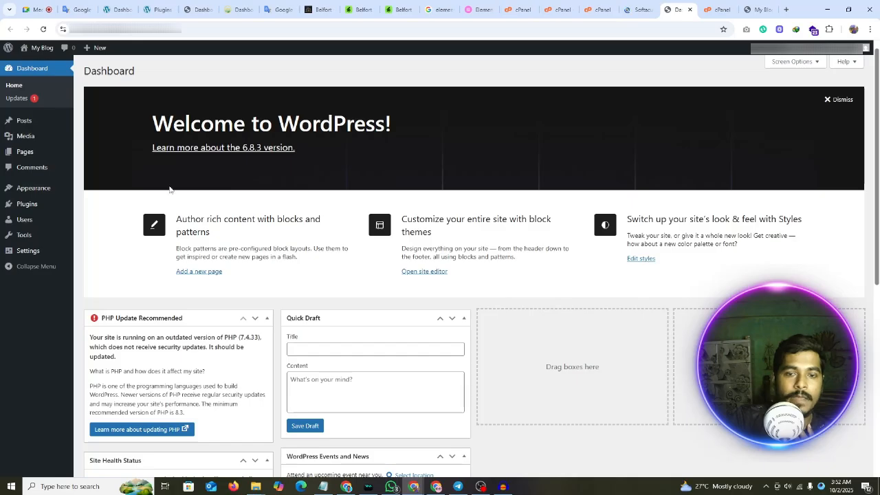
pyautogui.moveTo(29, 250)
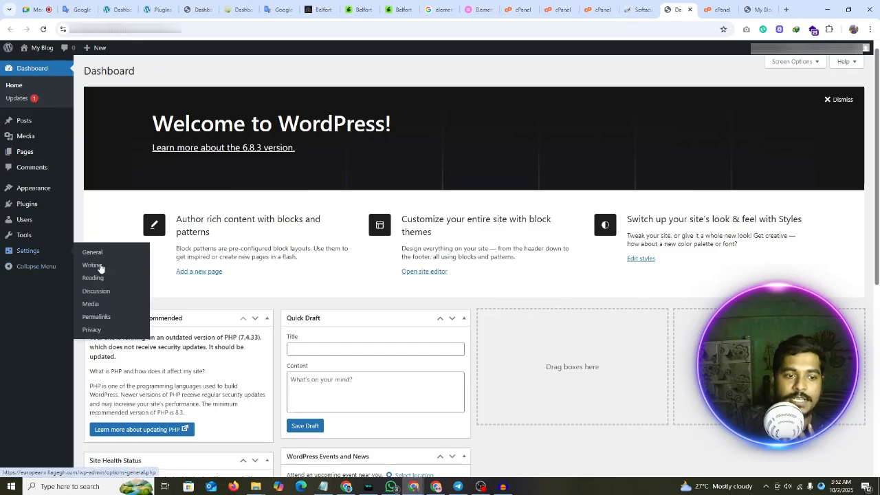
pyautogui.middleClick(97, 318)
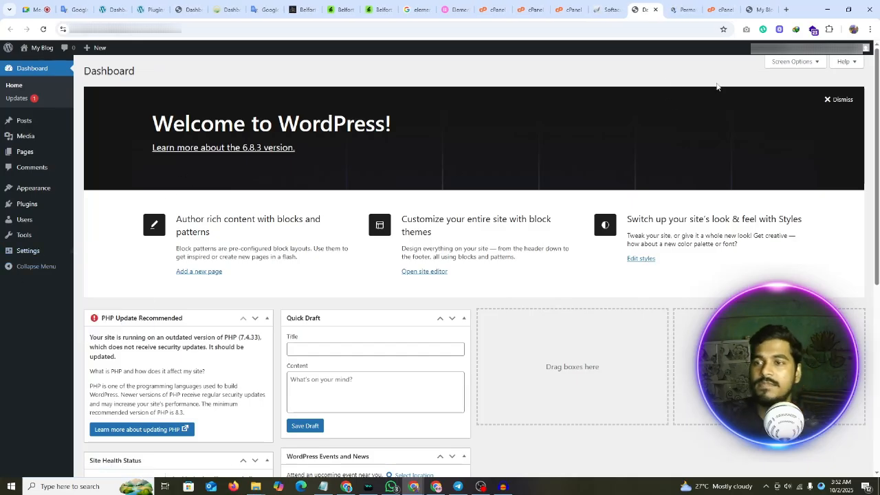
pyautogui.click(686, 9)
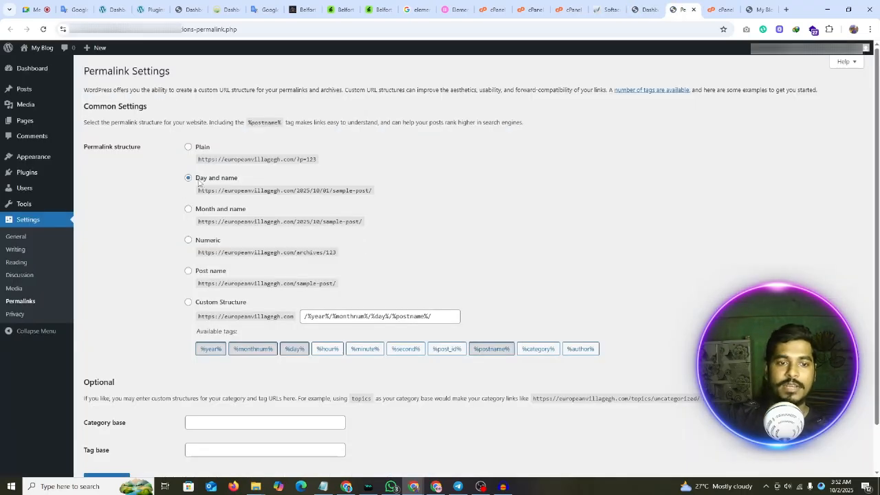
# Step: Set the permalink structure to Post name and save the permalink settings
pyautogui.click(188, 272)
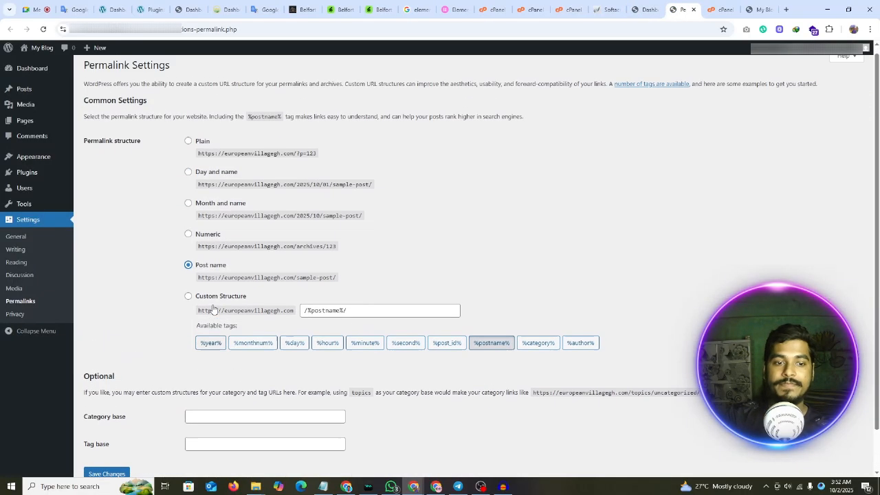
pyautogui.scroll(-1, 136, 450)
pyautogui.click(103, 429)
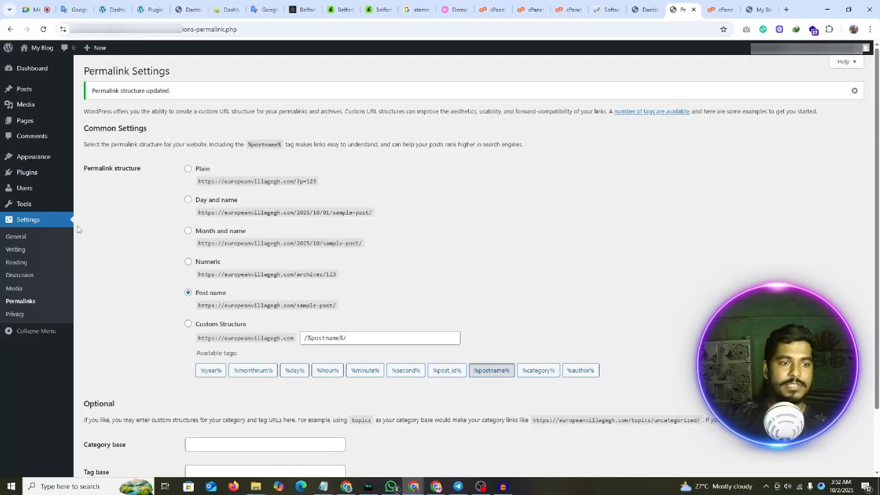
# Step: View the installed plugins list, and go to the Themes page
pyautogui.moveTo(28, 172)
pyautogui.click(95, 176)
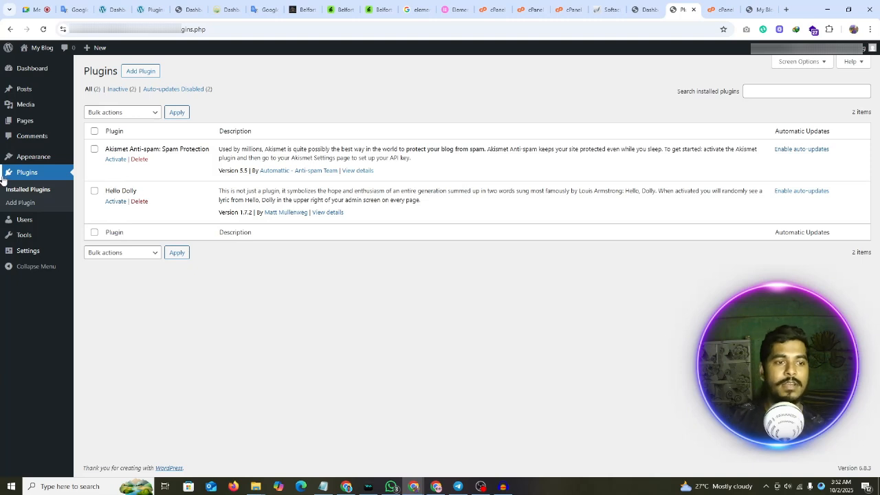
pyautogui.click(89, 169)
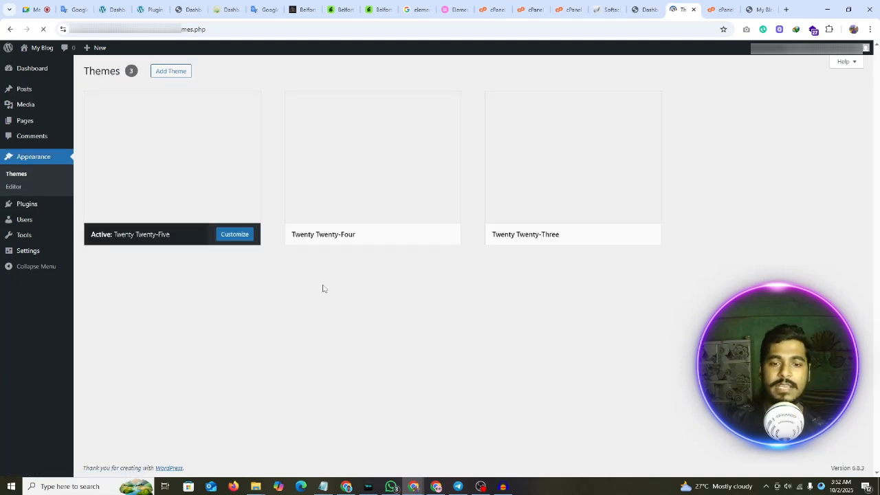
# Step: Delete the inactive Twenty Twenty-Four and Twenty Twenty-Three themes, confirming each deletion
pyautogui.moveTo(337, 208)
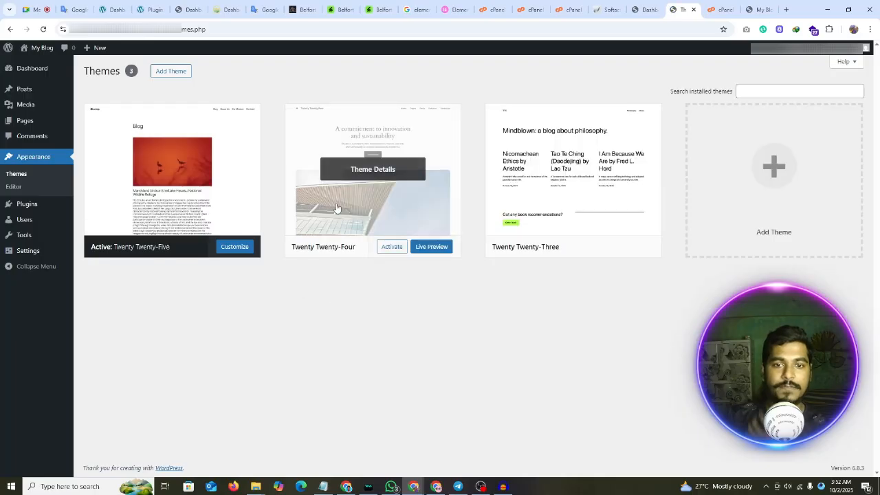
pyautogui.click(337, 145)
pyautogui.click(493, 452)
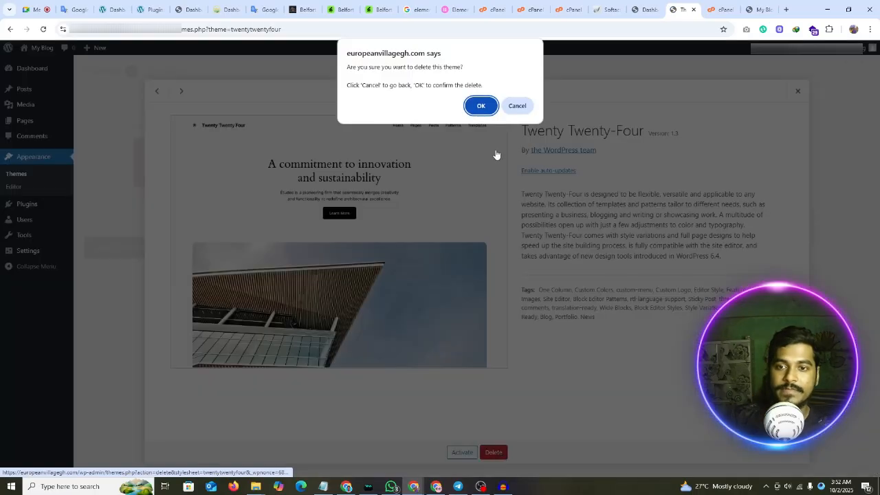
pyautogui.press('Return')
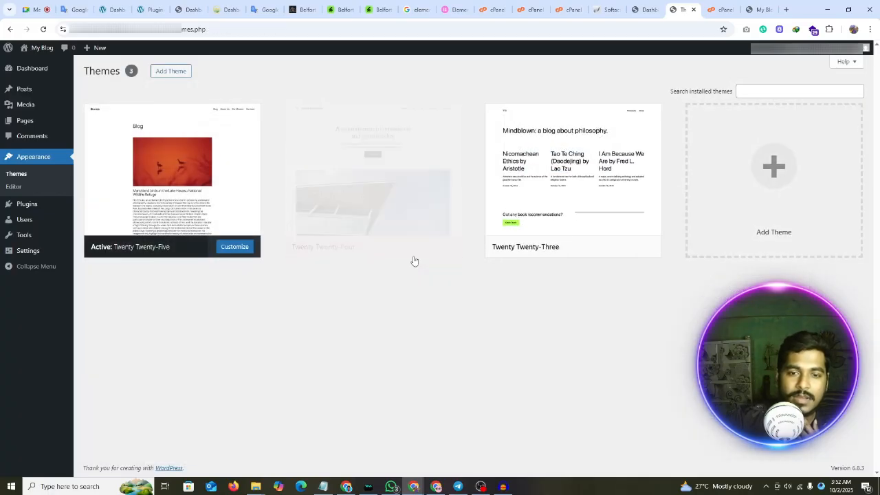
pyautogui.click(371, 140)
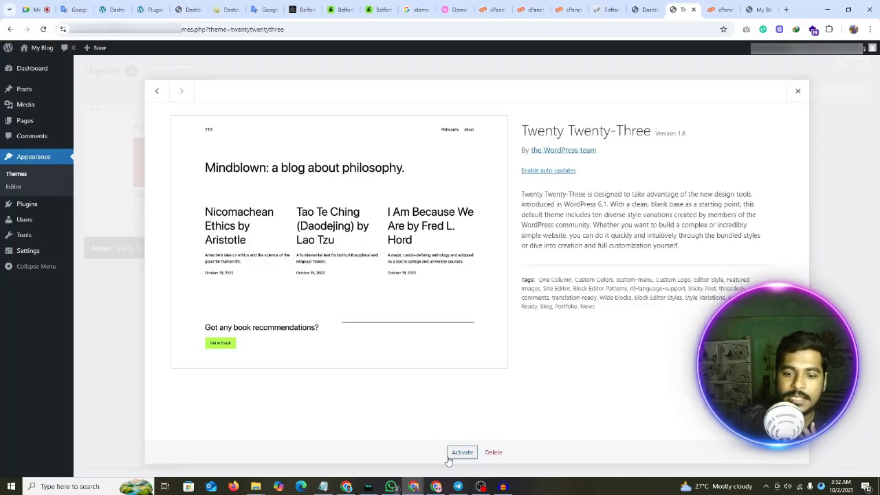
pyautogui.click(492, 452)
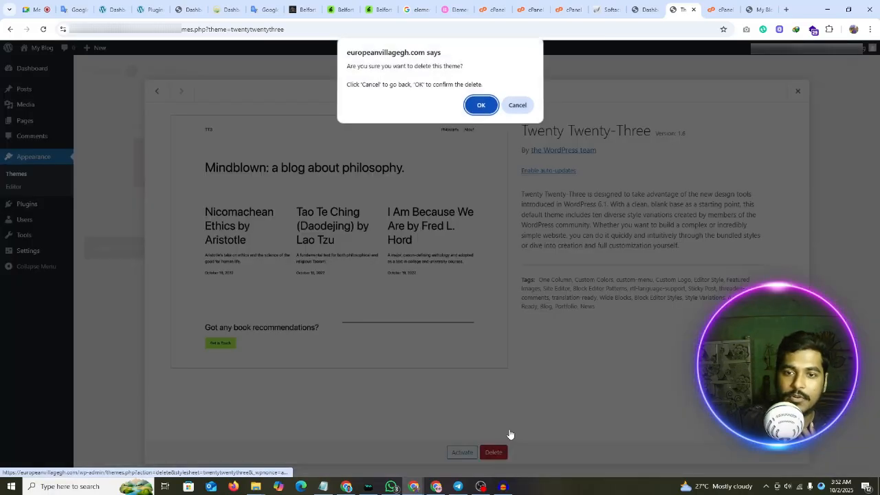
pyautogui.click(481, 106)
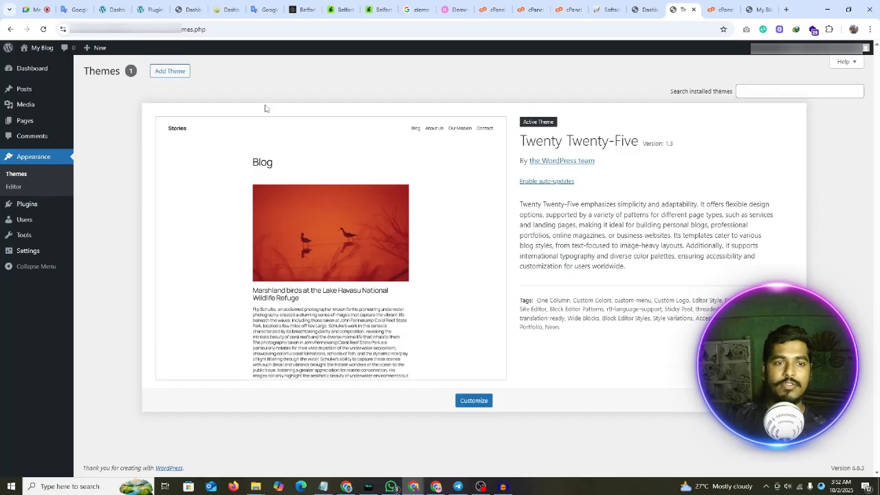
# Step: Try to install a new theme by uploading belfort.zip from the All File folder
pyautogui.click(174, 73)
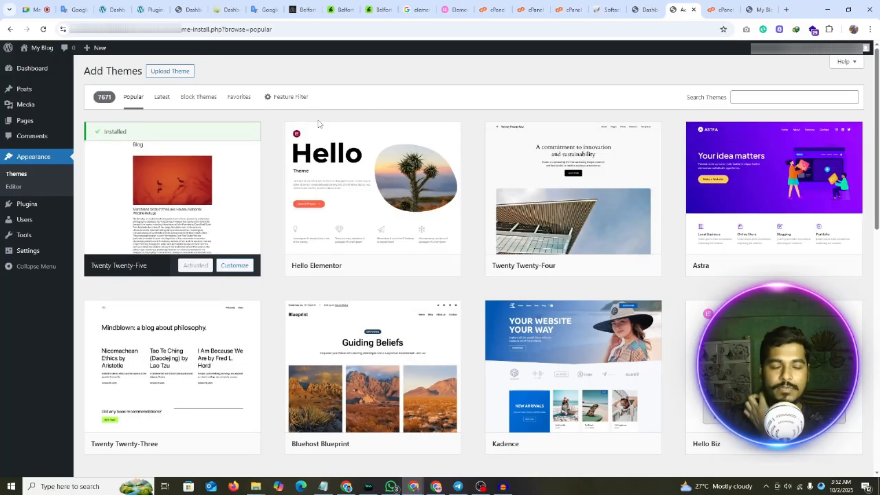
pyautogui.click(171, 72)
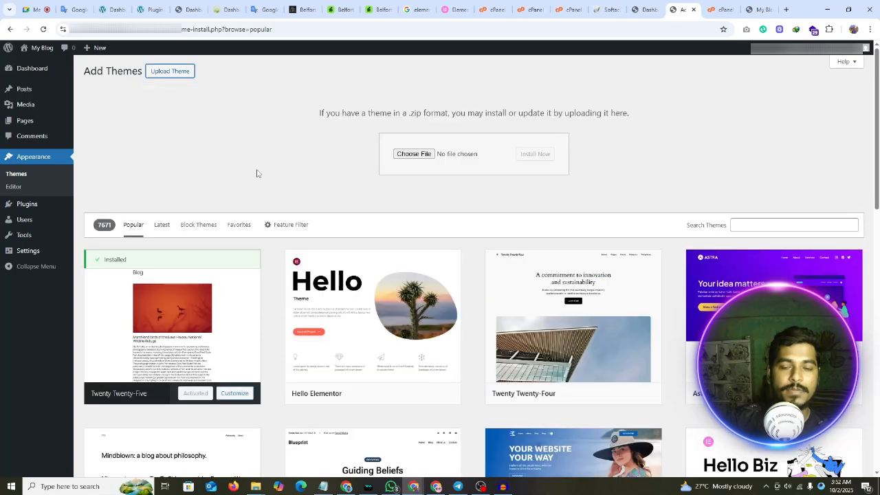
pyautogui.moveTo(256, 484)
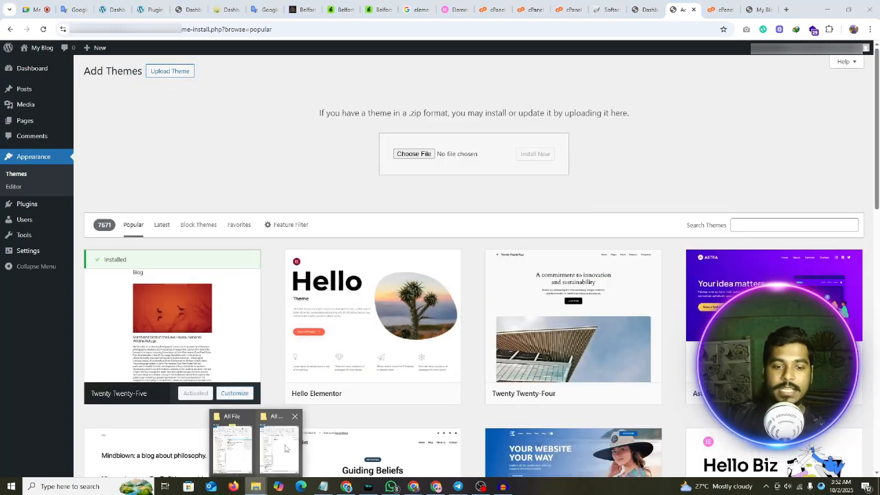
pyautogui.click(285, 448)
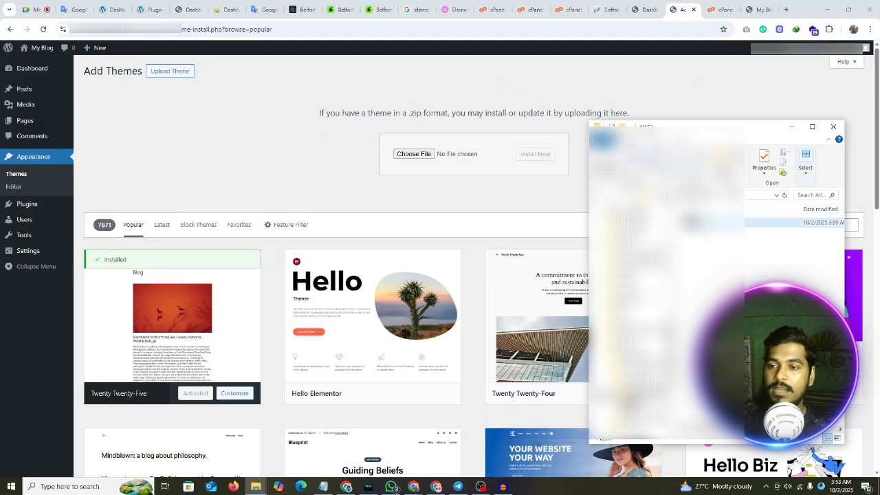
pyautogui.moveTo(688, 222); pyautogui.dragTo(410, 159)
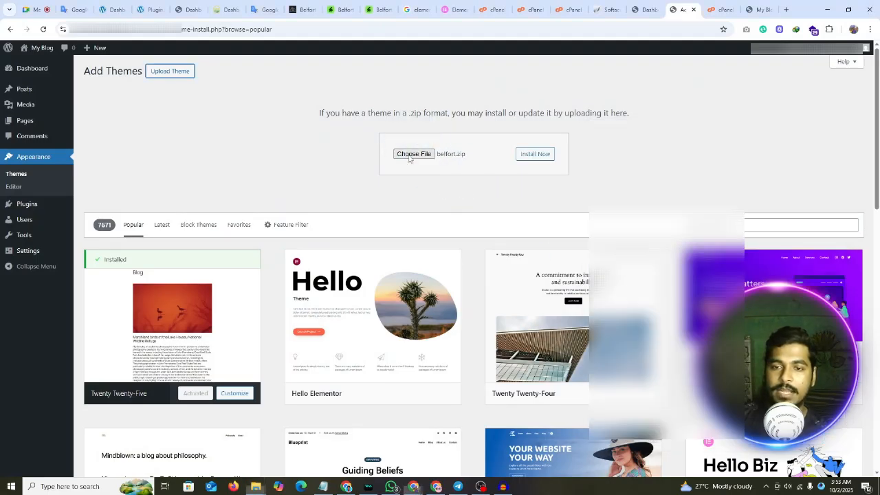
pyautogui.click(548, 155)
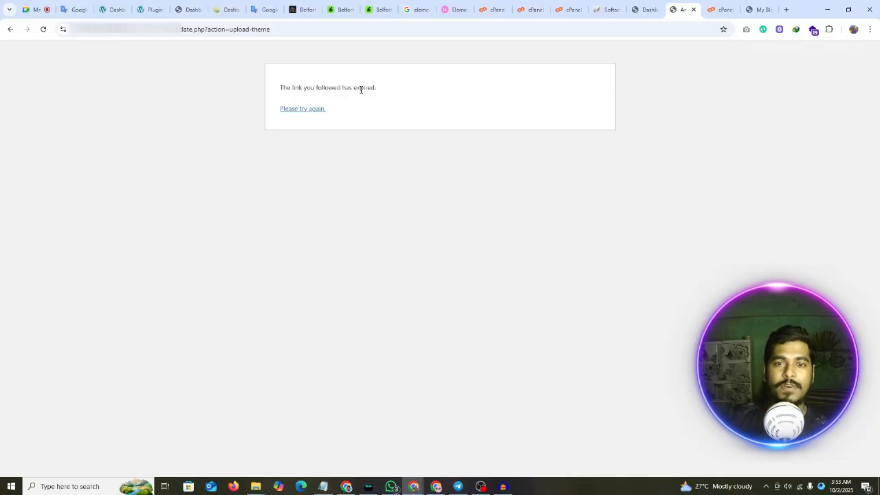
# Step: Return to Add Themes and retry the theme upload, selecting the zip through the file chooser in the All File folder
pyautogui.click(295, 111)
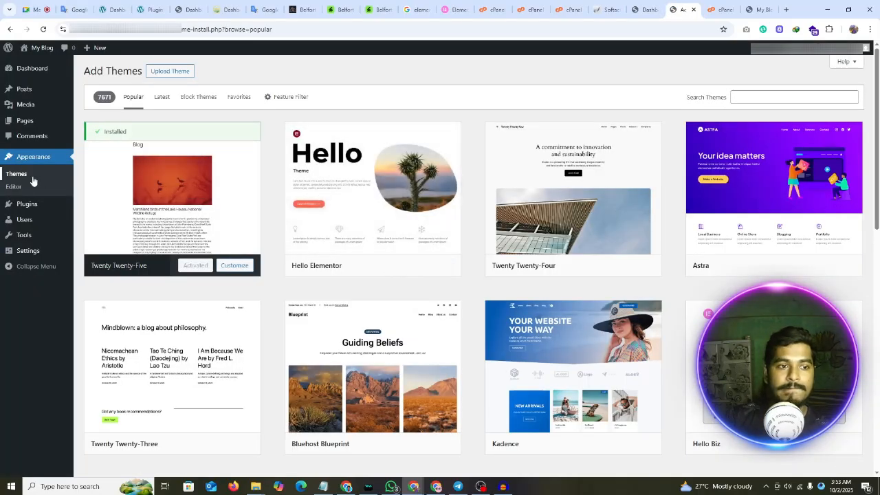
pyautogui.click(33, 179)
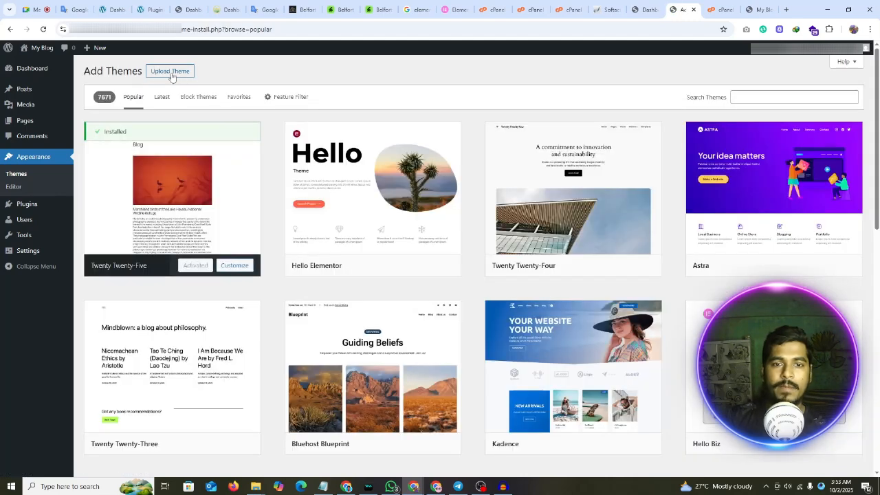
pyautogui.click(173, 72)
pyautogui.moveTo(256, 485)
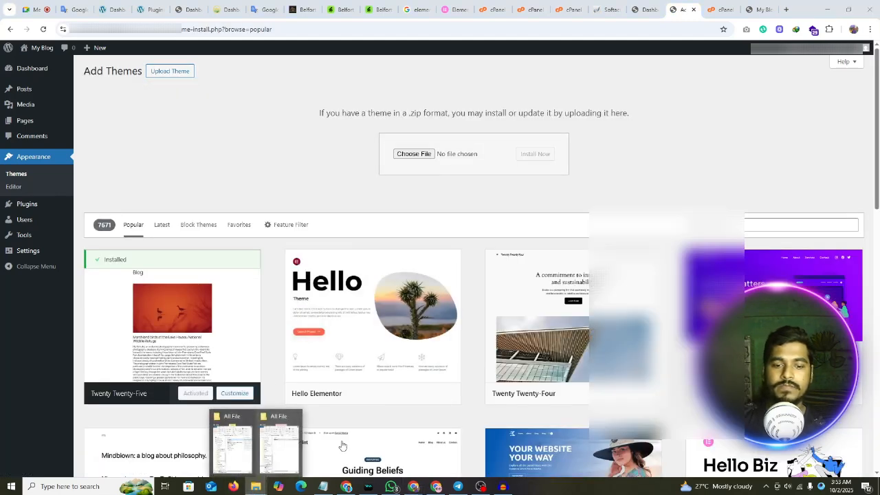
pyautogui.click(283, 451)
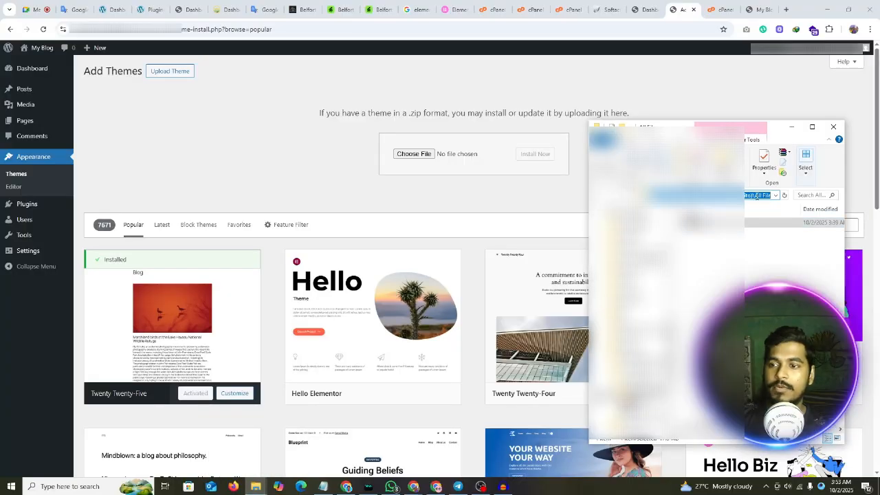
pyautogui.click(413, 153)
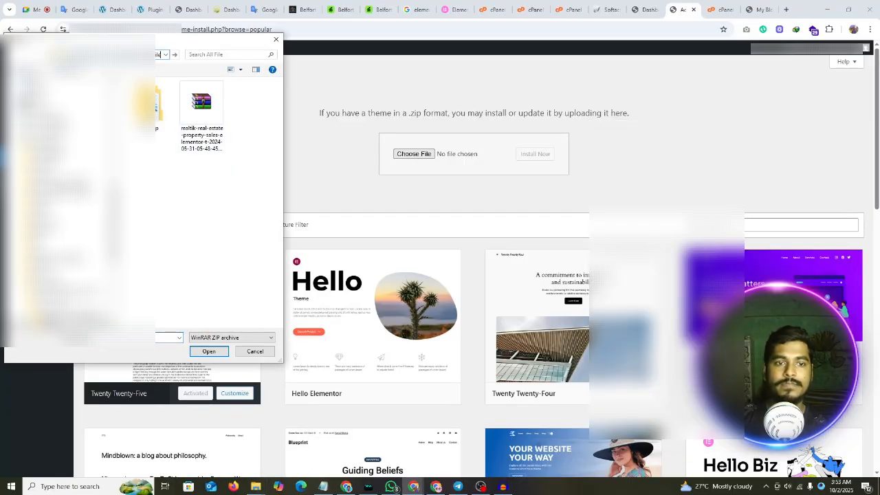
pyautogui.doubleClick(152, 104)
pyautogui.click(159, 102)
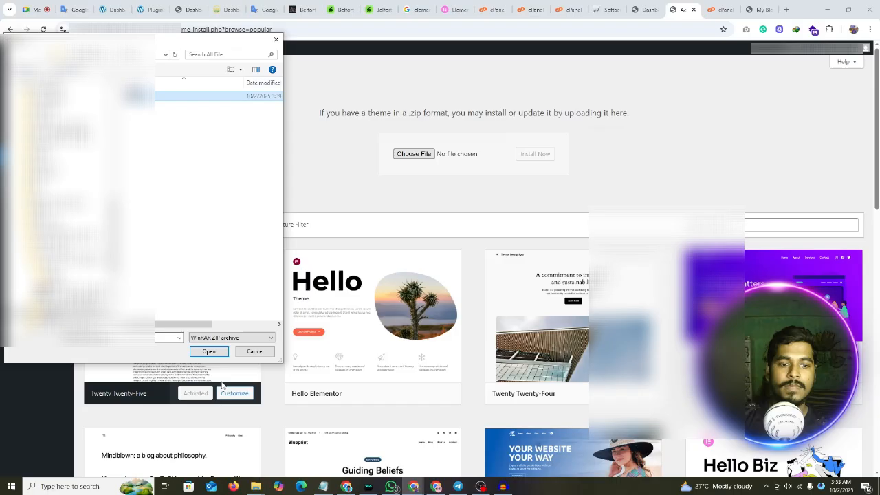
pyautogui.click(208, 351)
pyautogui.click(527, 156)
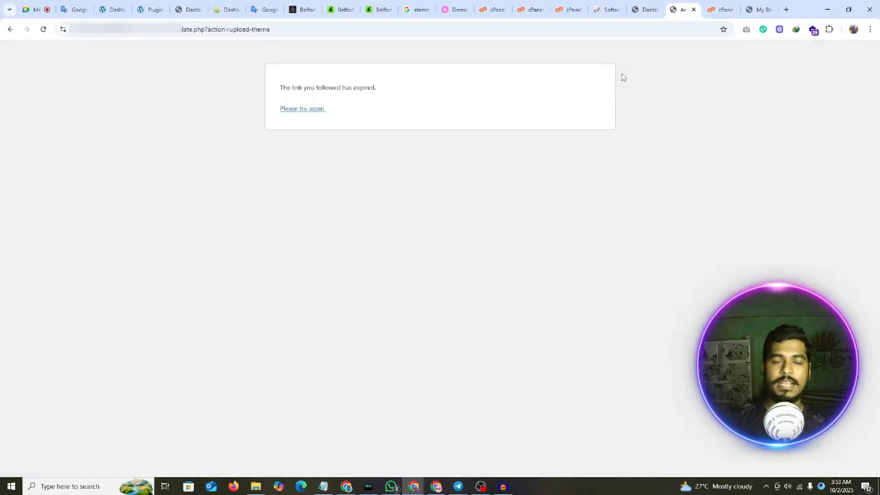
# Step: Close the theme upload page and check the site's PHP version in the WordPress dashboard's PHP update notice
pyautogui.click(692, 9)
pyautogui.moveTo(46, 193)
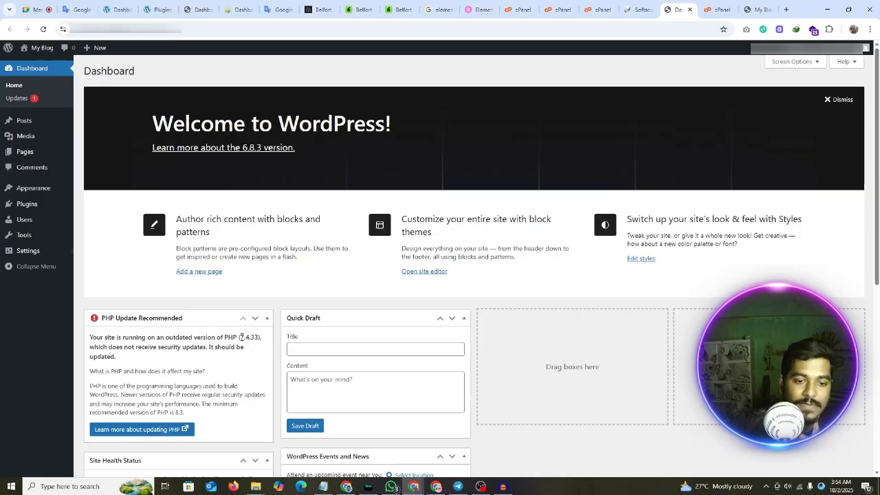
pyautogui.moveTo(242, 337); pyautogui.dragTo(257, 337)
pyautogui.click(138, 294)
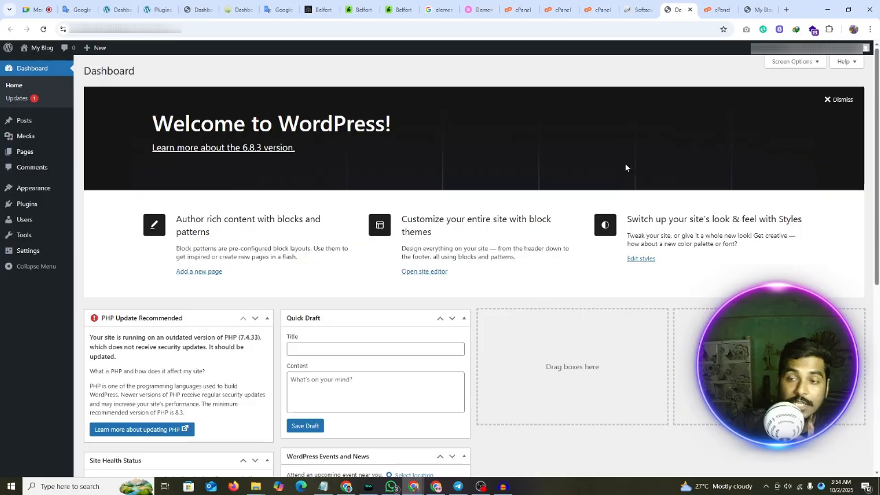
# Step: Switch to the cPanel tools page and open Select PHP Version in a new browser tab
pyautogui.click(560, 9)
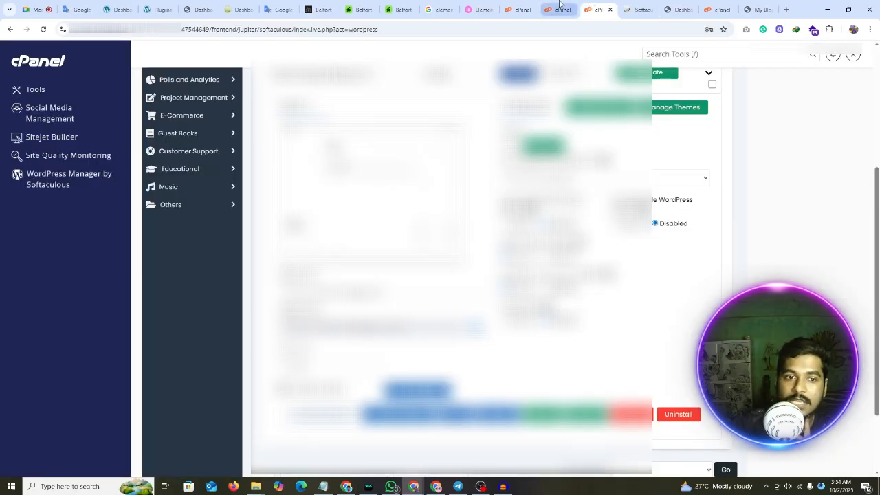
pyautogui.scroll(-1, 206, 289)
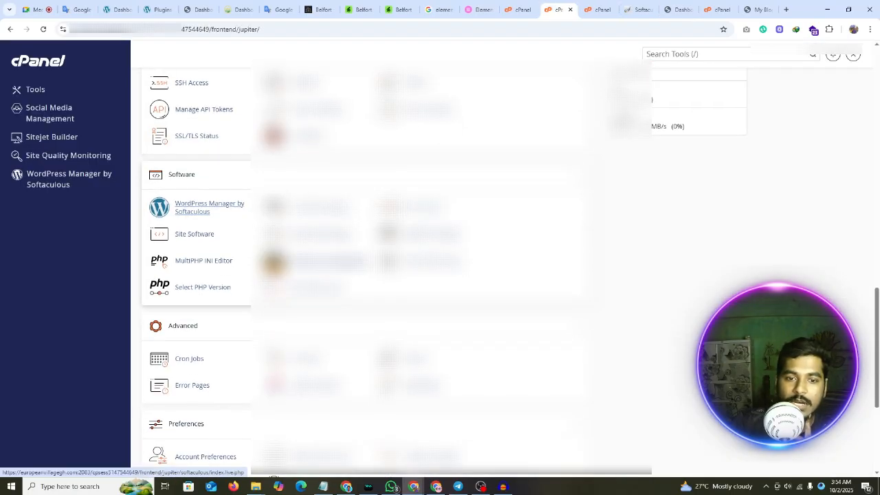
pyautogui.rightClick(204, 293)
pyautogui.click(230, 301)
pyautogui.hotkey('ctrl', 'Tab')
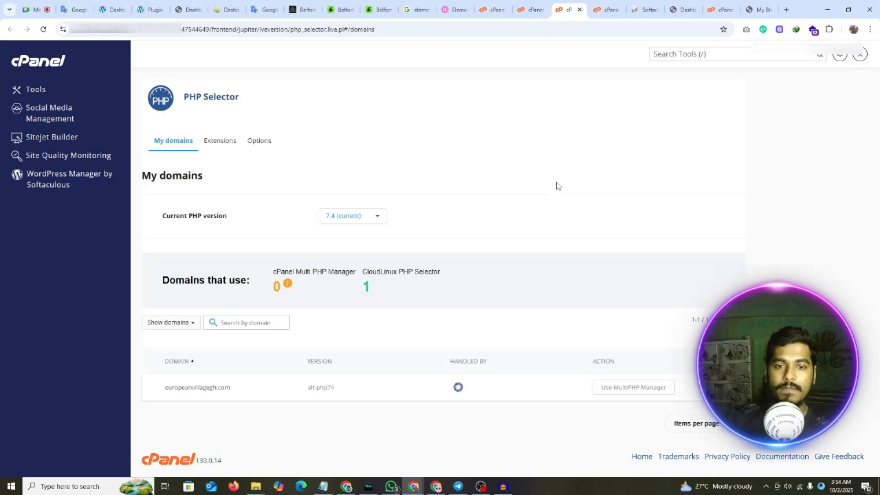
# Step: Set the current PHP version to 8.2 in PHP Selector and apply it
pyautogui.click(369, 219)
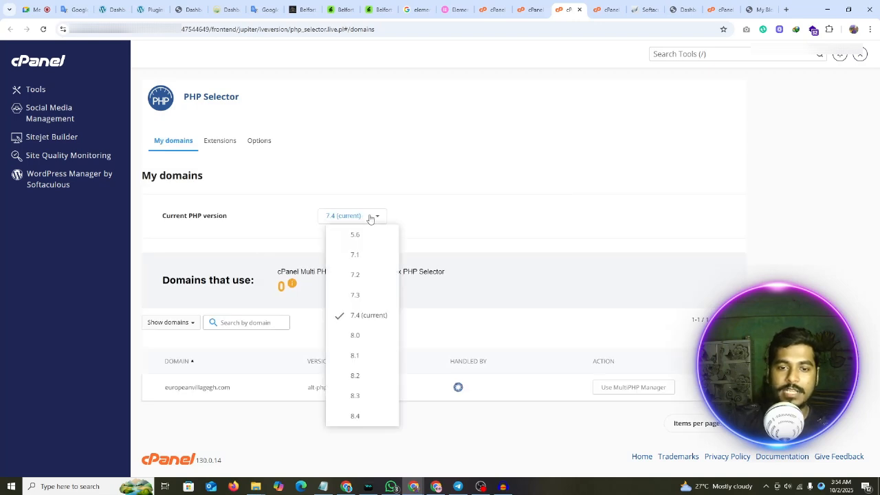
pyautogui.click(363, 375)
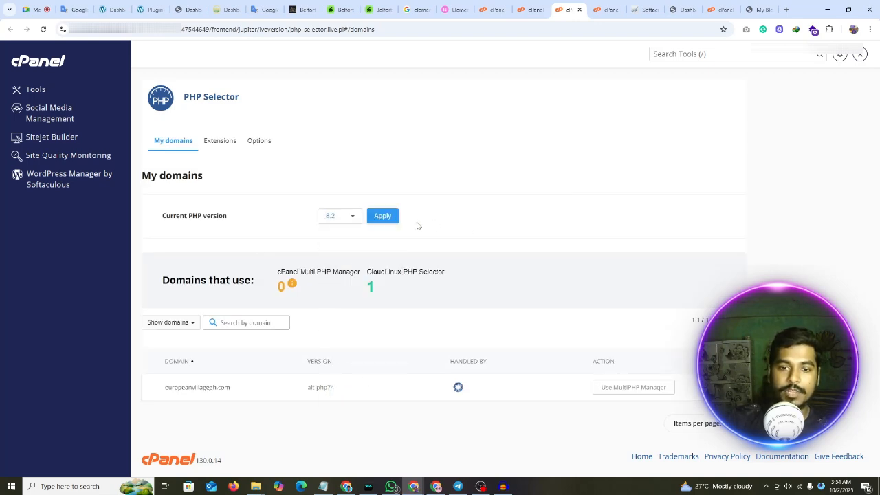
pyautogui.click(380, 218)
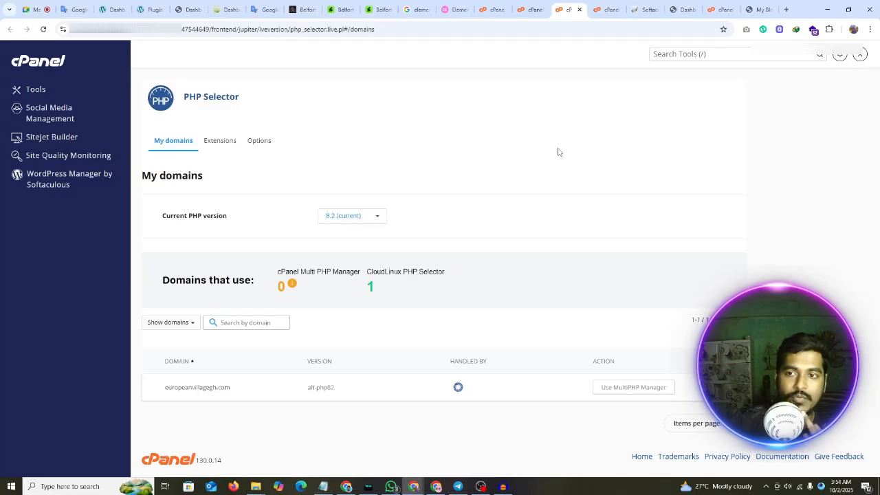
# Step: Return to the WordPress dashboard, open the Themes page in a new browser tab, and look over the dashboard widgets
pyautogui.click(684, 9)
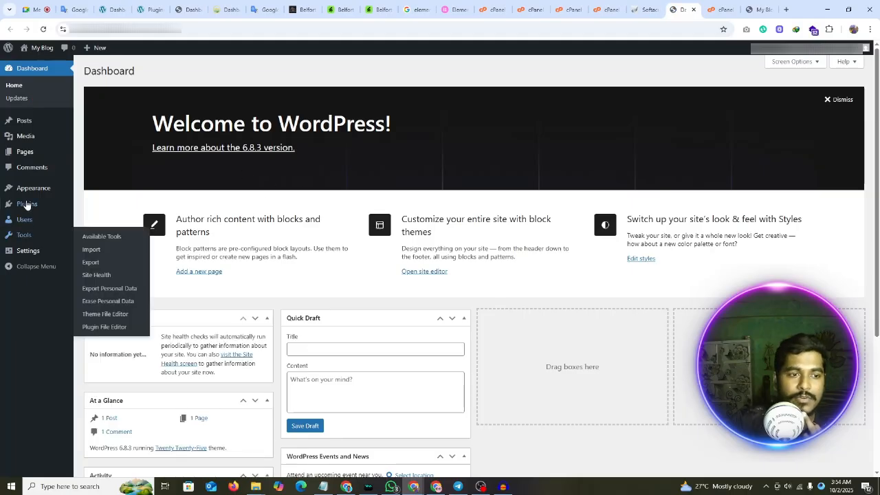
pyautogui.moveTo(34, 193)
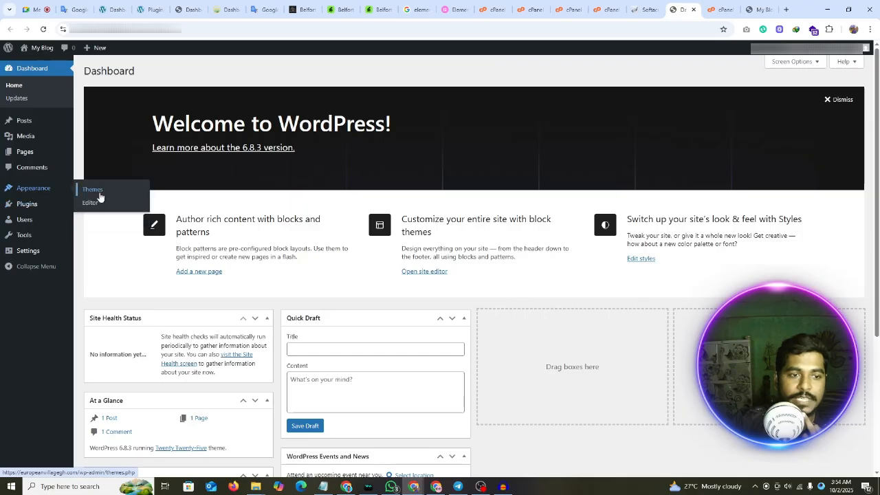
pyautogui.middleClick(99, 192)
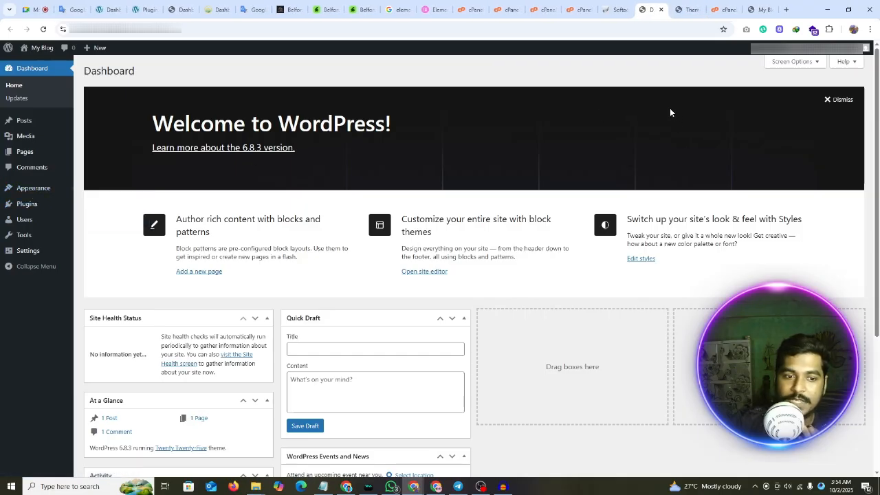
pyautogui.scroll(-3, 261, 328)
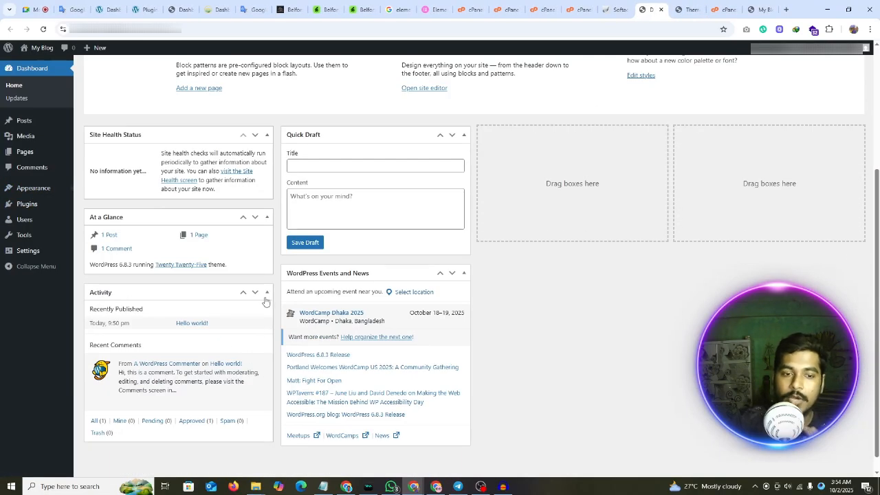
# Step: Try to install belfort.zip through the WordPress theme upload form and close the Add Themes page
pyautogui.scroll(3, 265, 301)
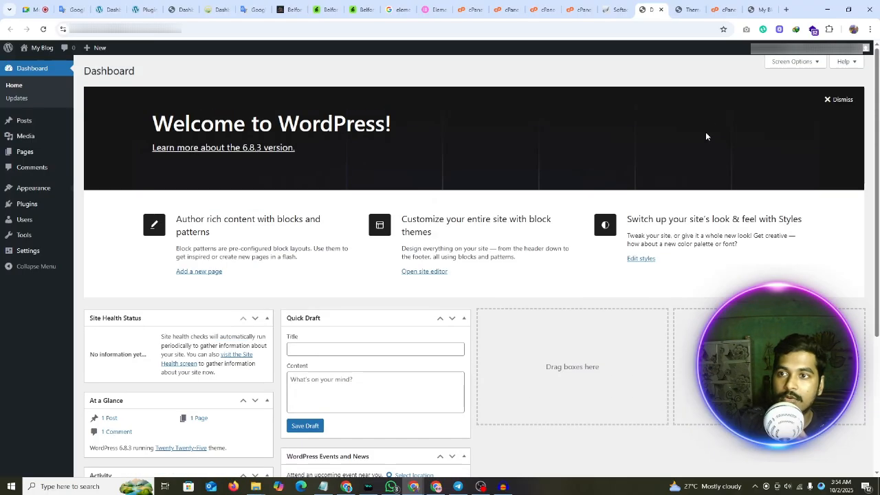
pyautogui.click(687, 9)
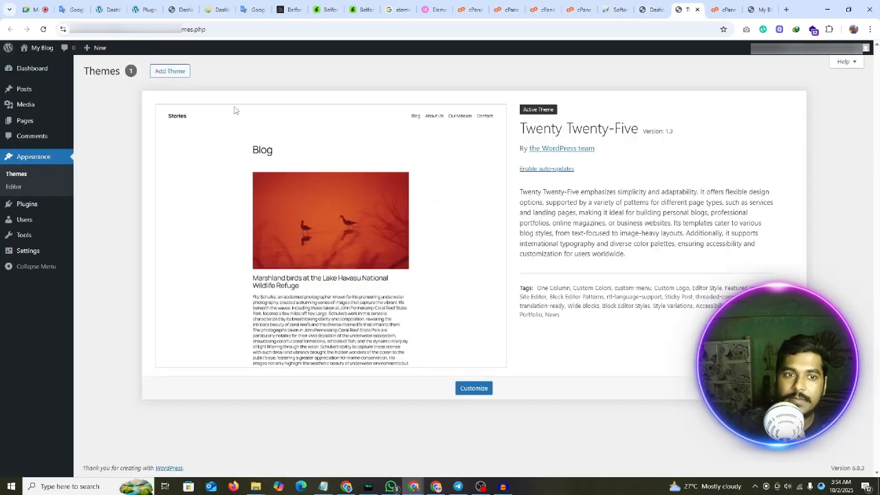
pyautogui.click(170, 71)
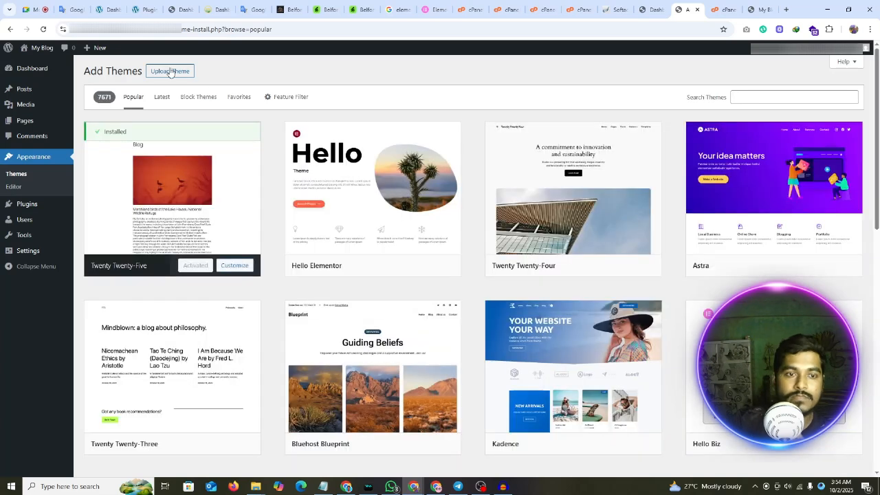
pyautogui.click(170, 72)
pyautogui.click(413, 154)
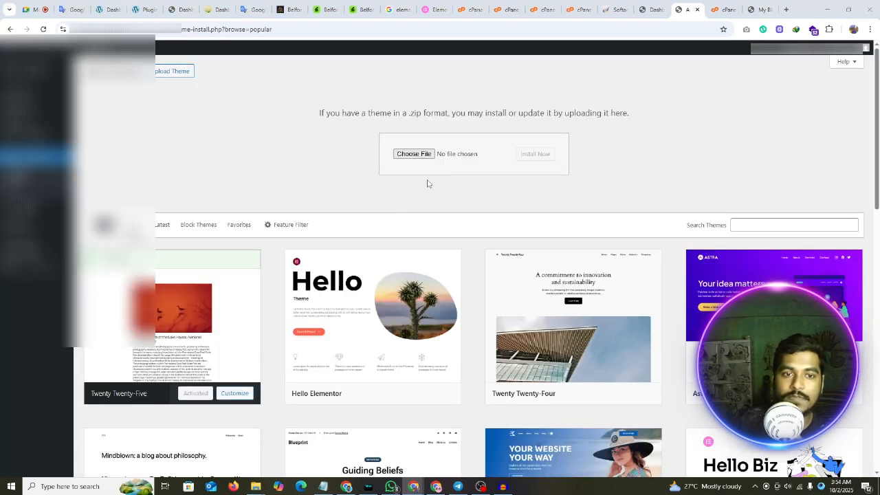
pyautogui.click(167, 98)
pyautogui.click(208, 351)
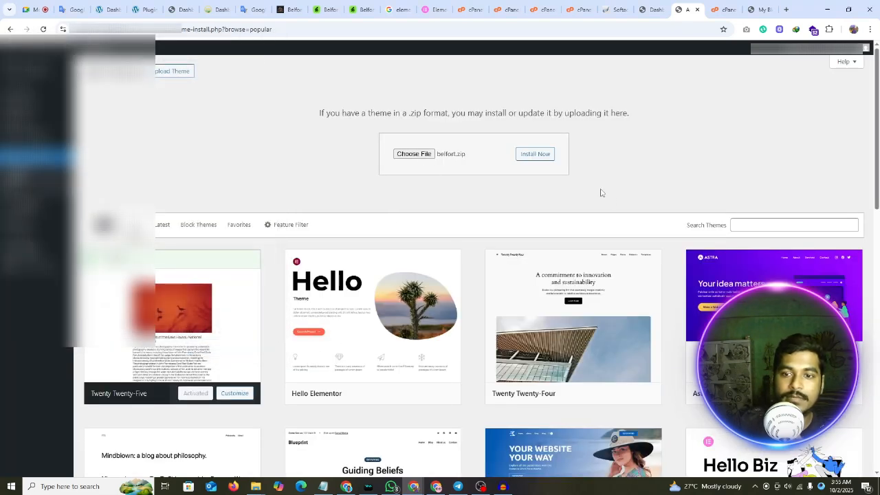
pyautogui.click(539, 156)
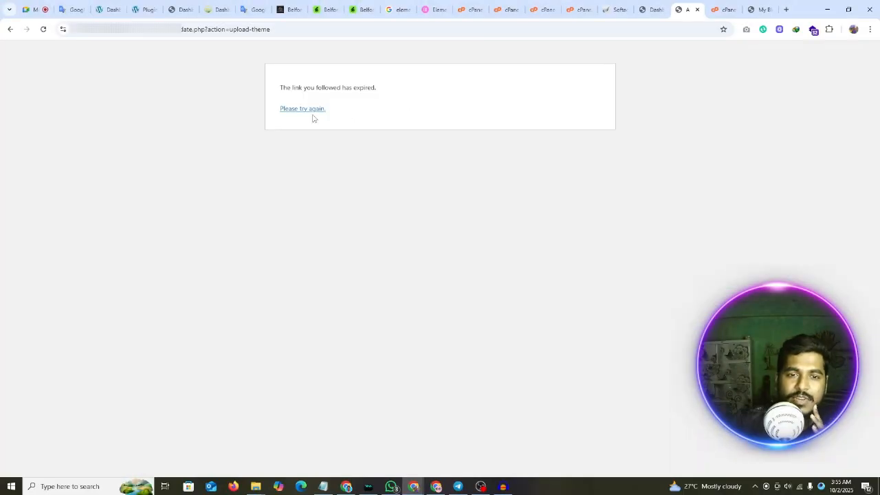
pyautogui.click(299, 110)
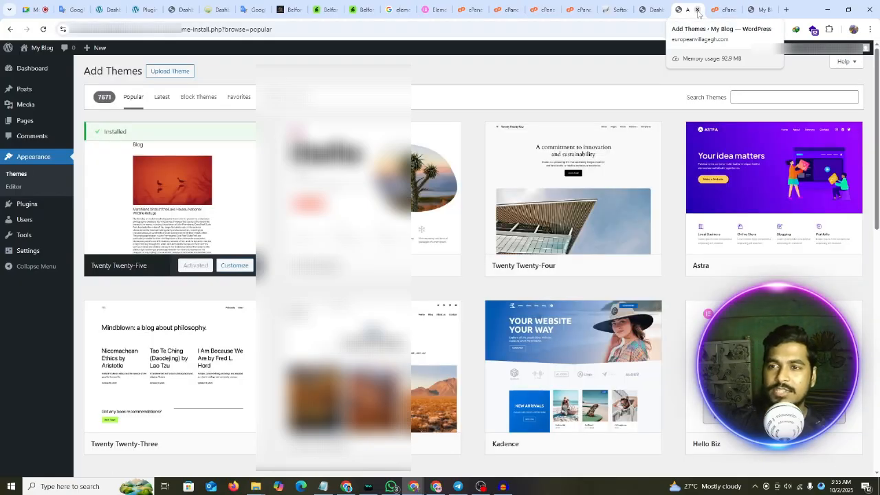
pyautogui.click(697, 9)
# Step: Switch to the cPanel tools page and open File Manager
pyautogui.click(602, 10)
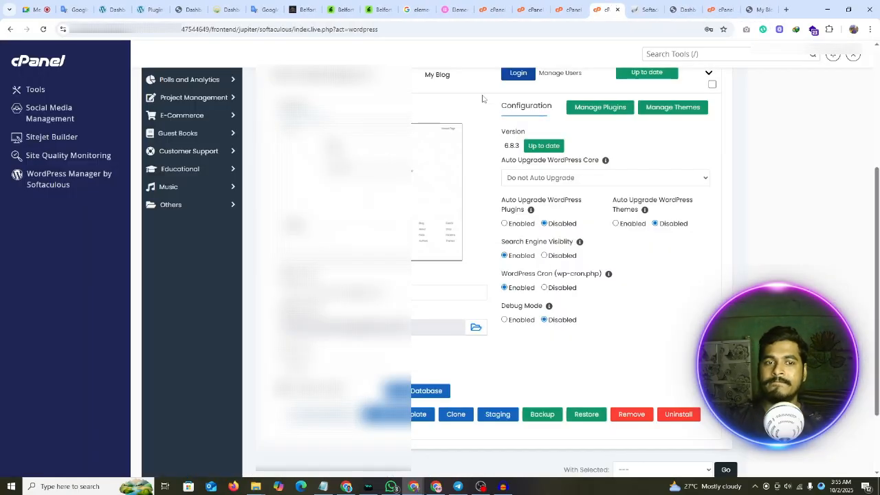
pyautogui.click(575, 7)
pyautogui.click(528, 5)
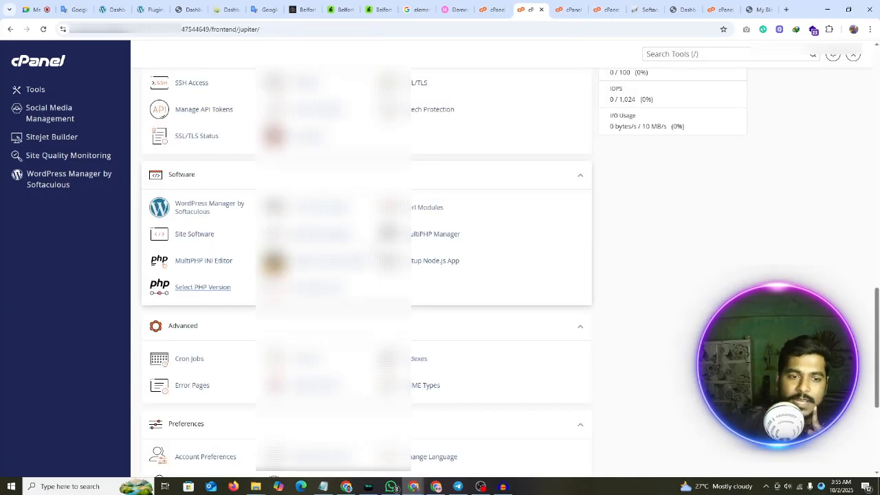
pyautogui.scroll(-2, 343, 261)
pyautogui.scroll(8, 365, 243)
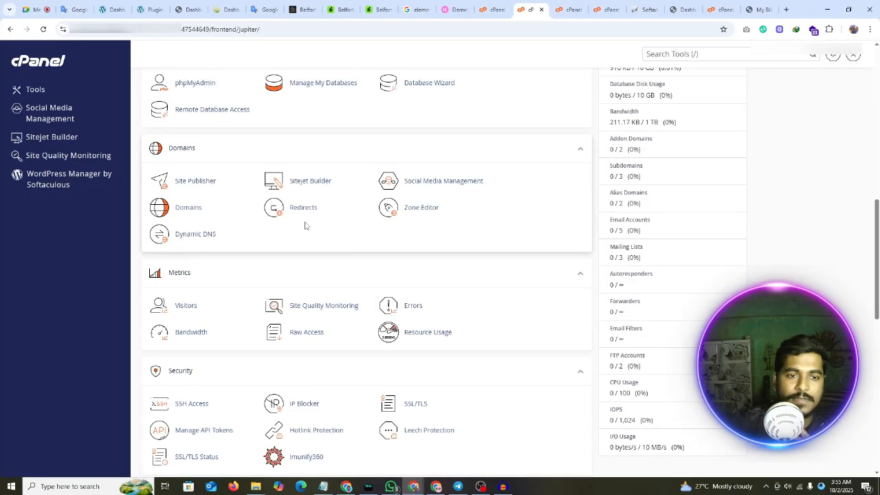
pyautogui.scroll(1, 206, 220)
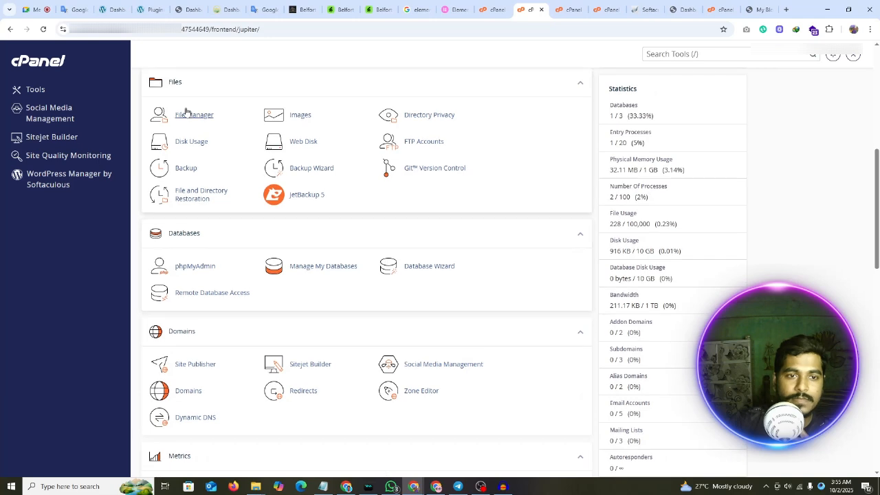
pyautogui.click(187, 116)
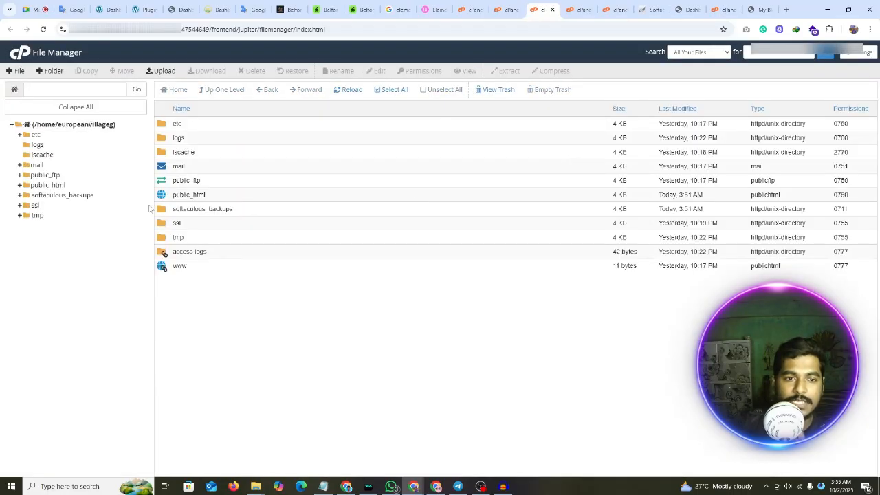
# Step: Open the themes folder inside public_html/wp-content
pyautogui.click(267, 197)
pyautogui.doubleClick(267, 198)
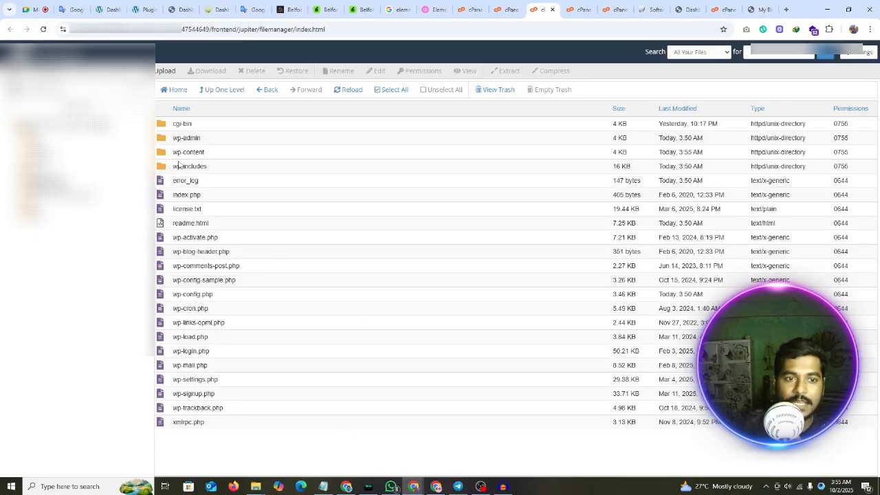
pyautogui.doubleClick(252, 152)
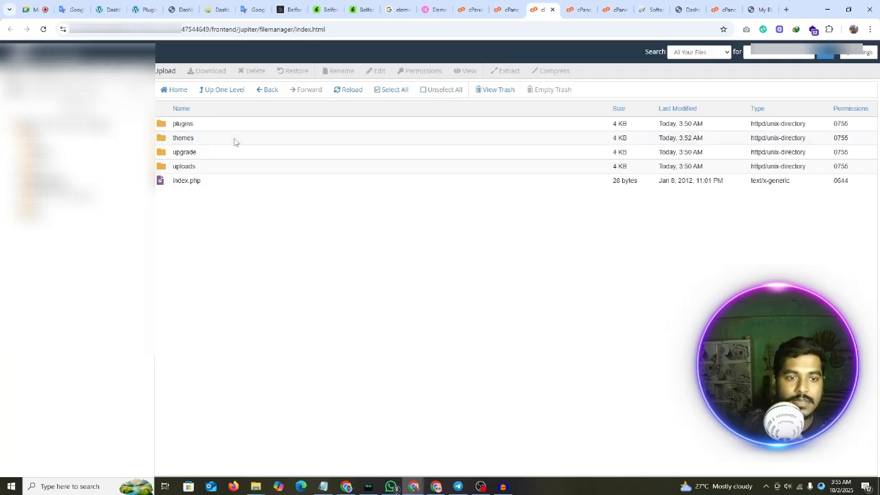
pyautogui.doubleClick(182, 138)
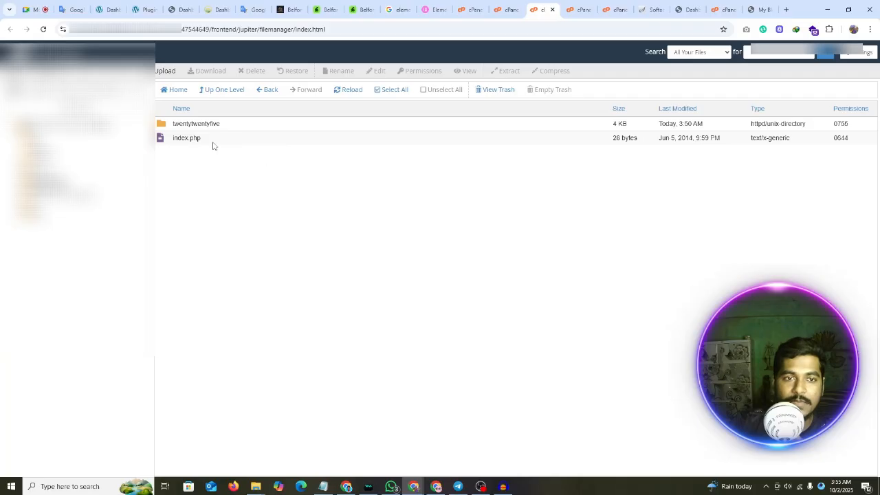
# Step: Upload belfort.zip from the local computer to the public_html/wp-content/themes folder
pyautogui.click(165, 71)
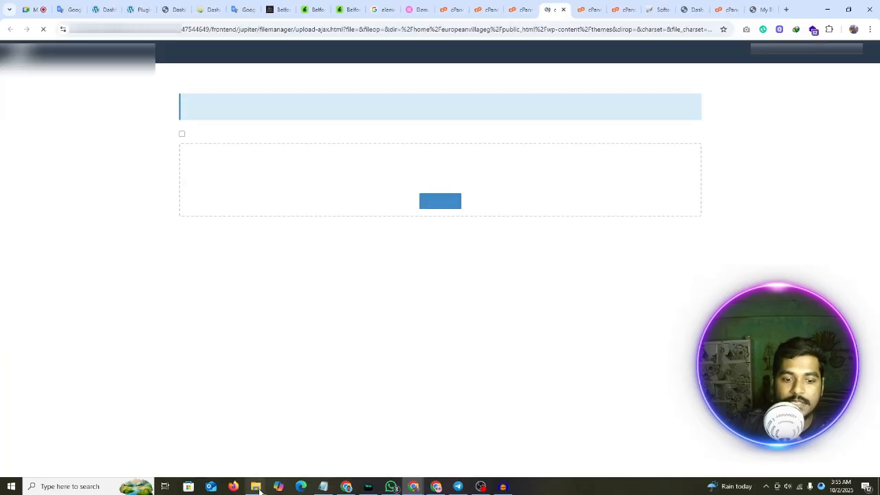
pyautogui.click(257, 488)
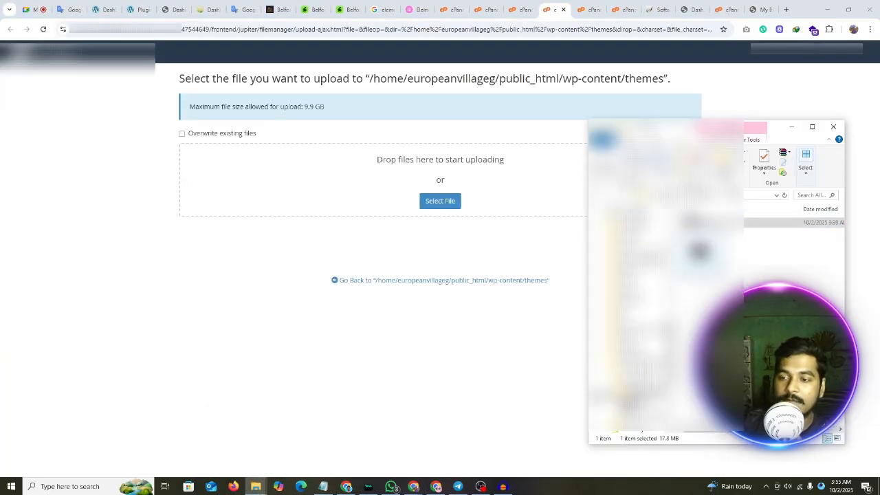
pyautogui.moveTo(698, 251); pyautogui.dragTo(330, 173)
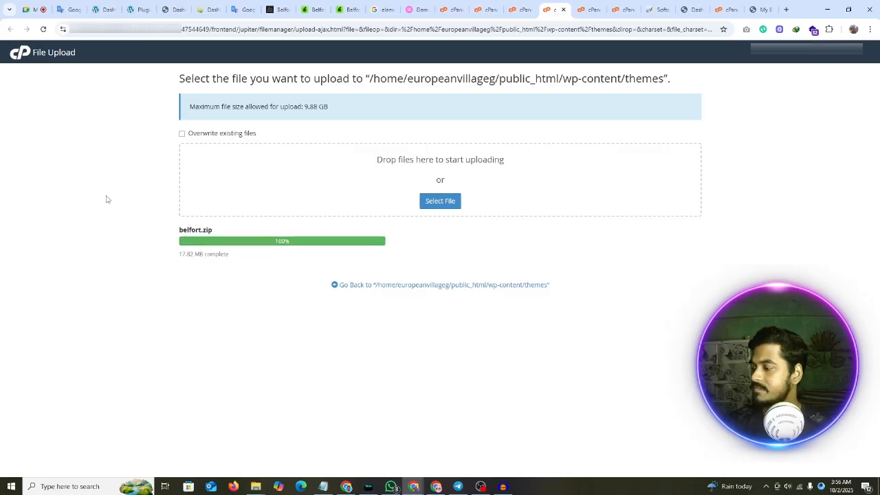
# Step: Return to the themes folder listing and extract belfort.zip into /public_html/wp-content/themes, refreshing the file list before and after
pyautogui.click(514, 9)
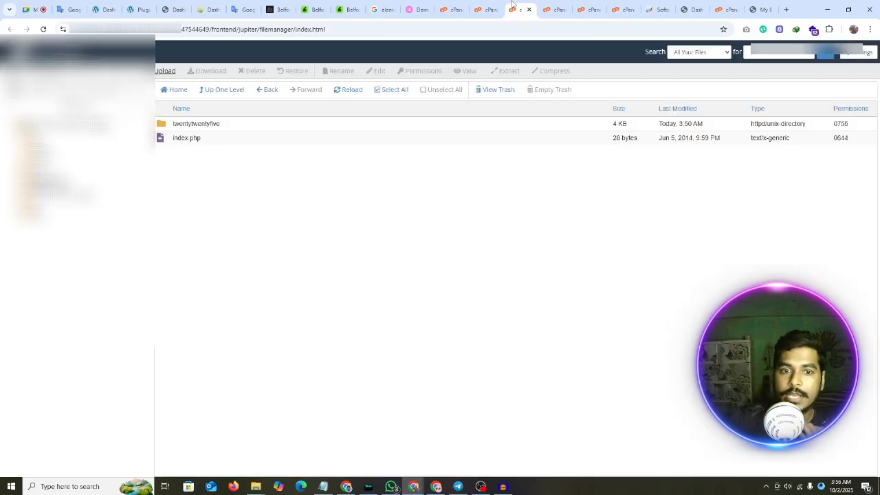
pyautogui.click(347, 97)
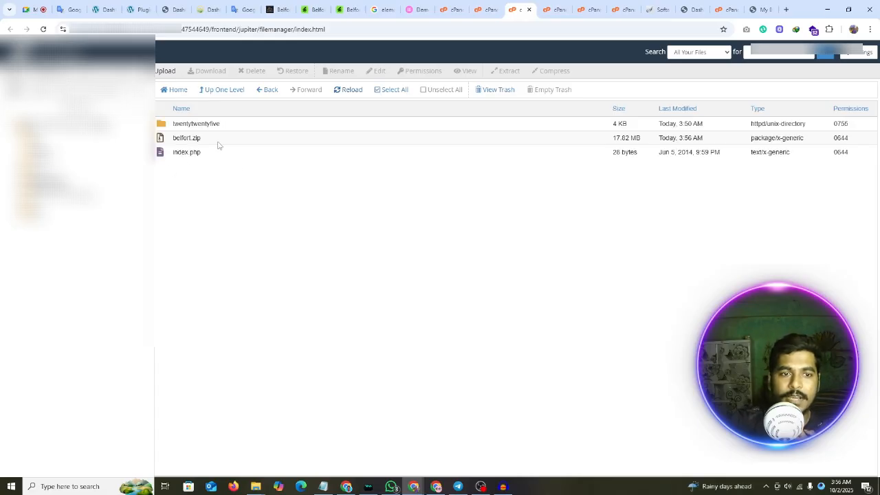
pyautogui.rightClick(237, 139)
pyautogui.click(273, 241)
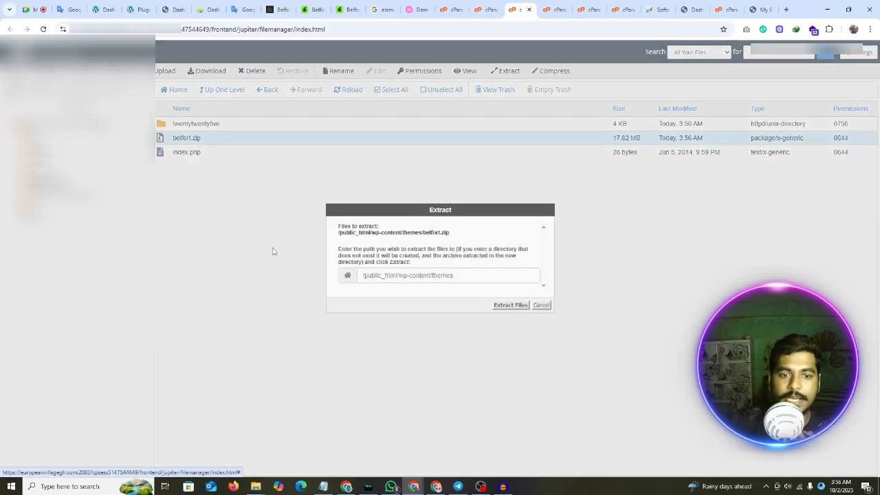
pyautogui.click(519, 306)
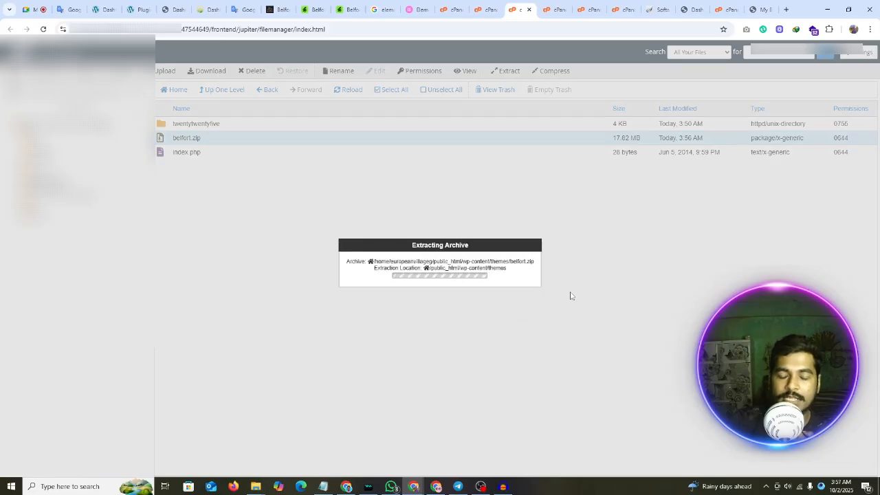
pyautogui.click(588, 351)
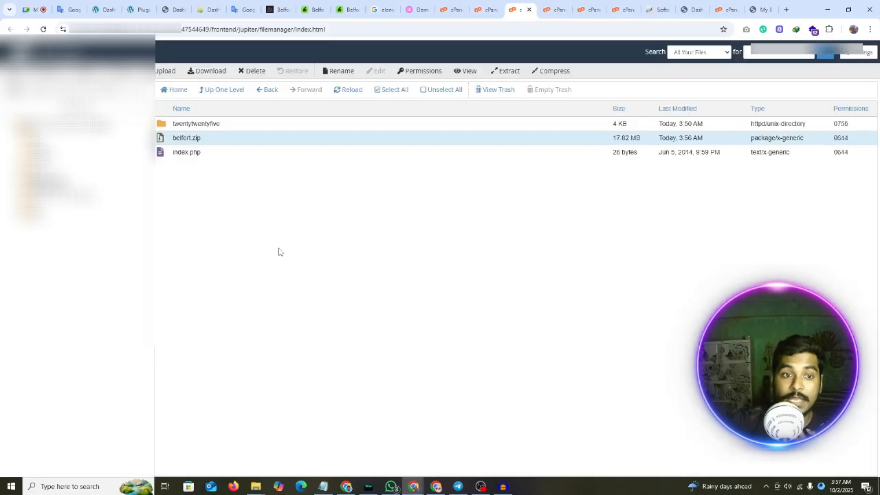
pyautogui.click(347, 90)
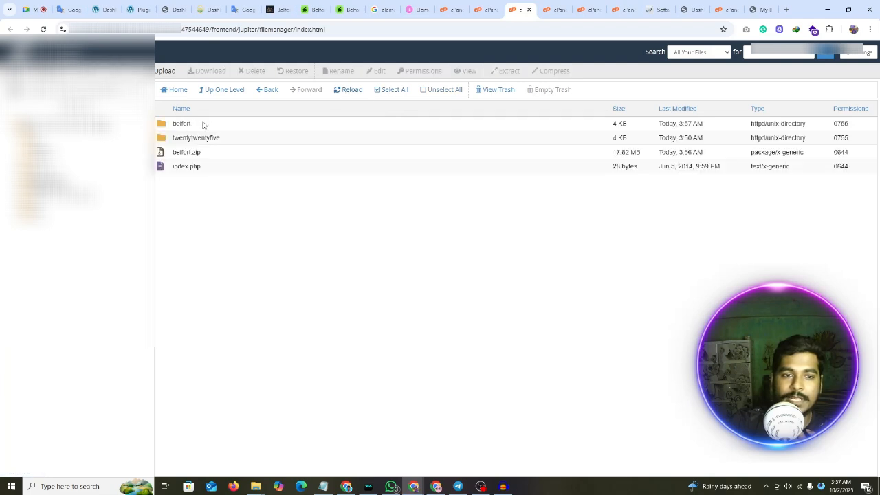
# Step: Delete the belfort.zip archive from the themes folder
pyautogui.click(203, 125)
pyautogui.click(238, 153)
pyautogui.rightClick(238, 154)
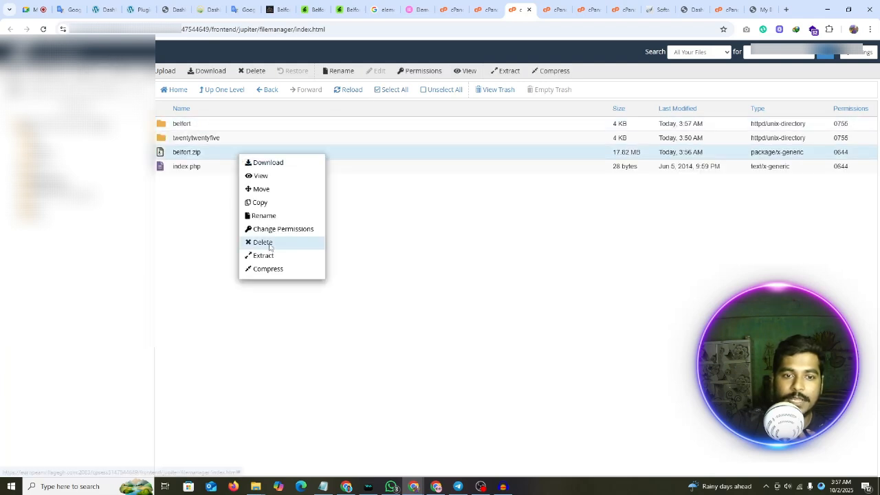
pyautogui.click(262, 242)
pyautogui.click(346, 262)
pyautogui.click(522, 288)
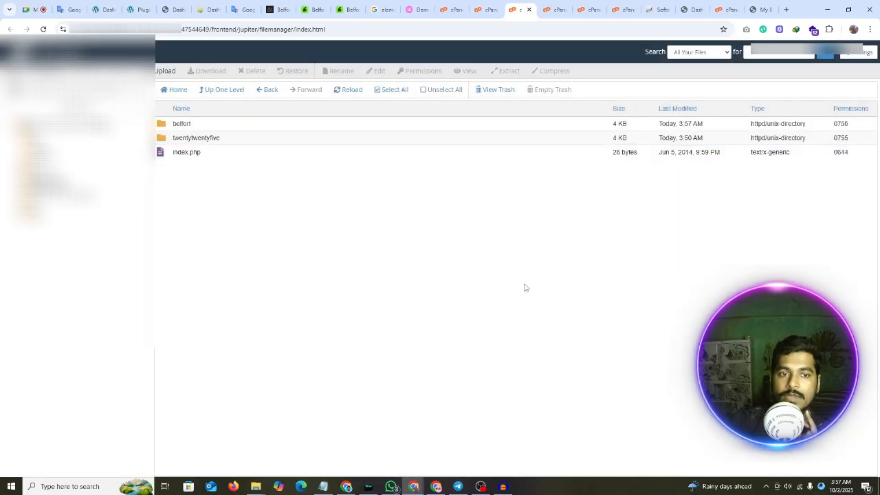
# Step: Return to the WordPress dashboard, open the Themes page in a new browser tab, and activate the Belfort theme
pyautogui.click(695, 8)
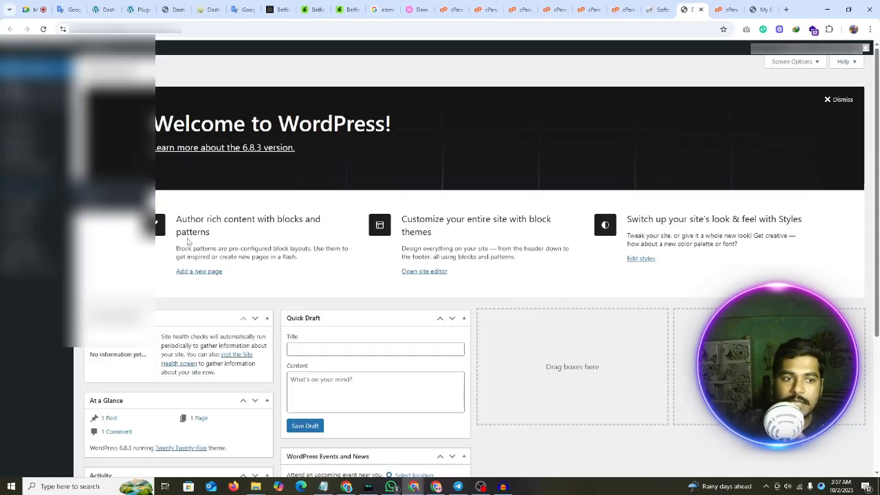
pyautogui.moveTo(37, 192)
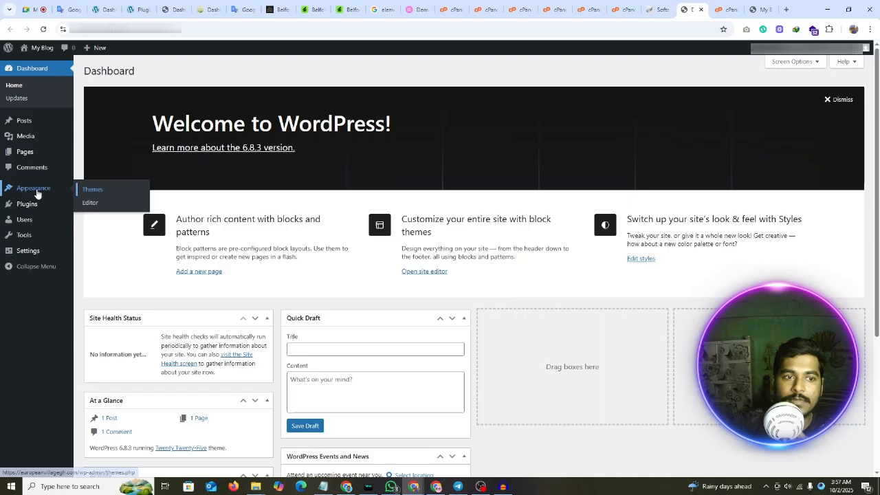
pyautogui.click(98, 194)
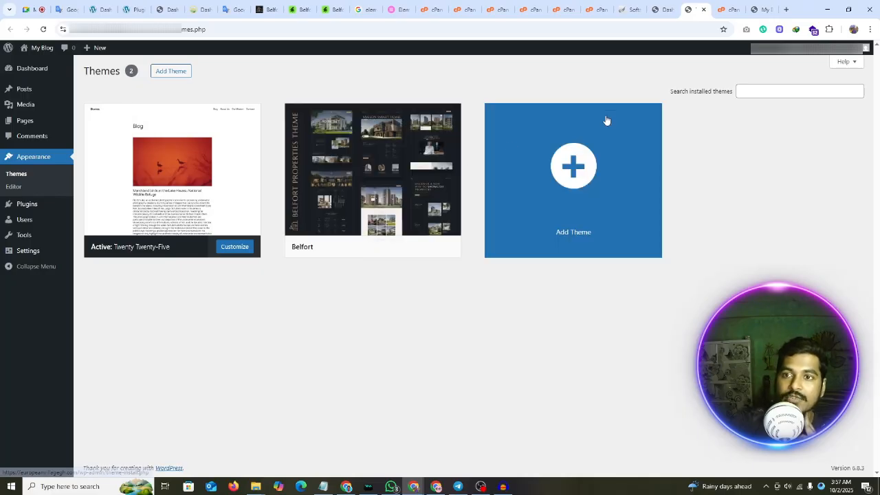
pyautogui.click(592, 9)
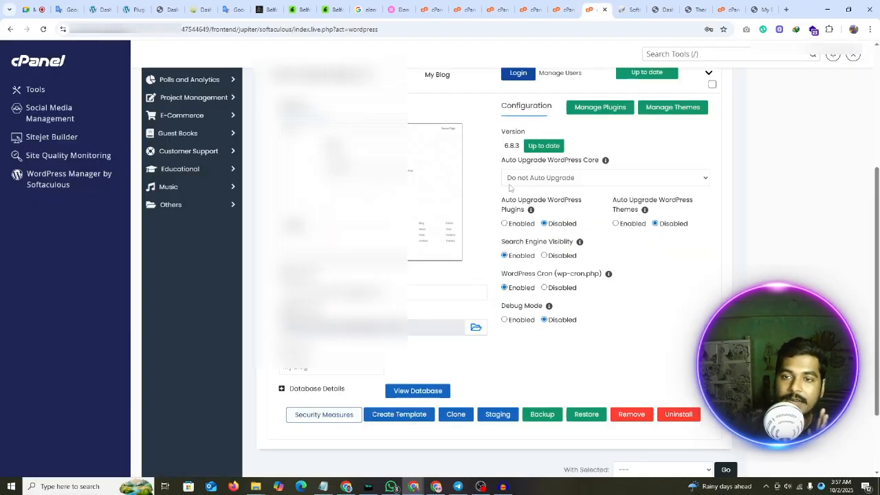
pyautogui.click(695, 9)
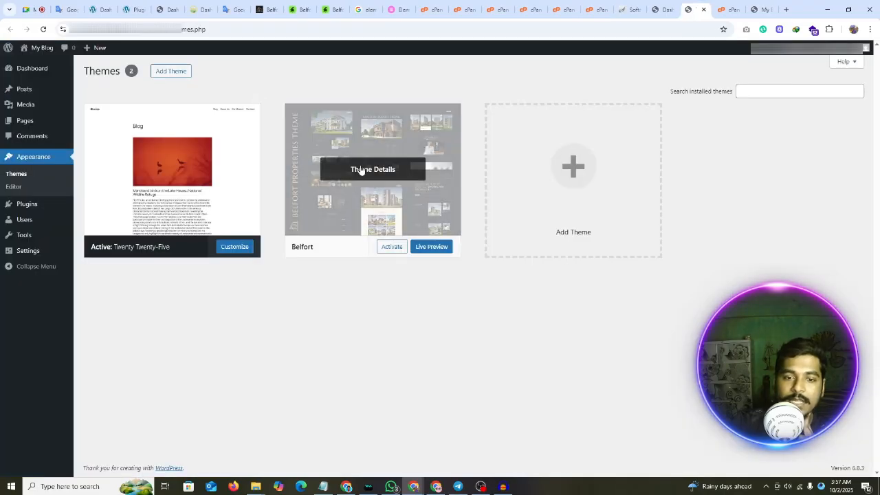
pyautogui.click(389, 252)
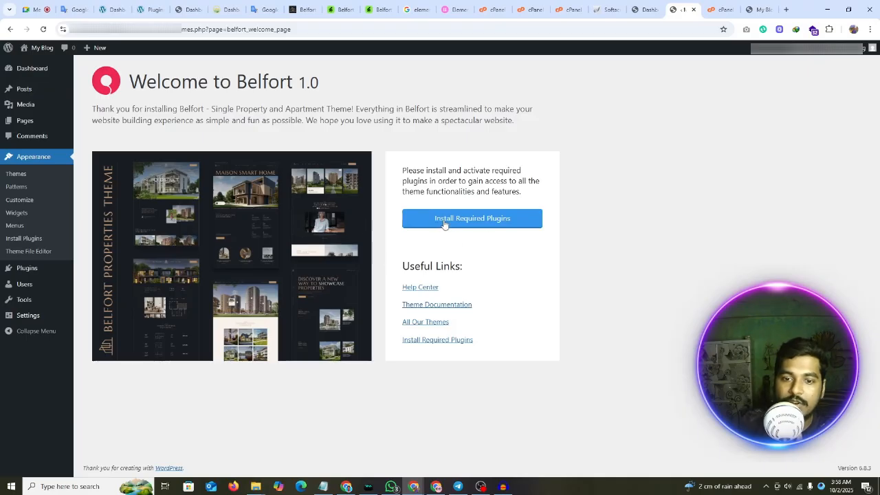
# Step: Open the Belfort theme's required plugins list and bulk-install all the listed plugins
pyautogui.click(539, 224)
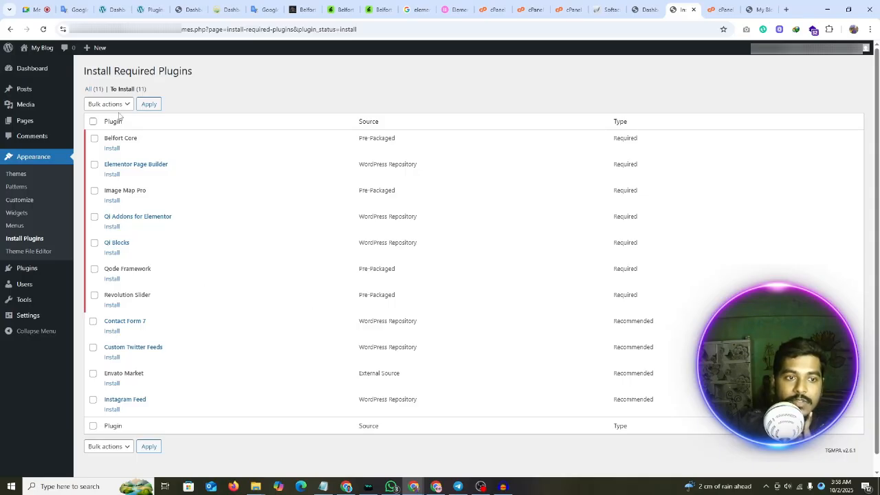
pyautogui.click(93, 121)
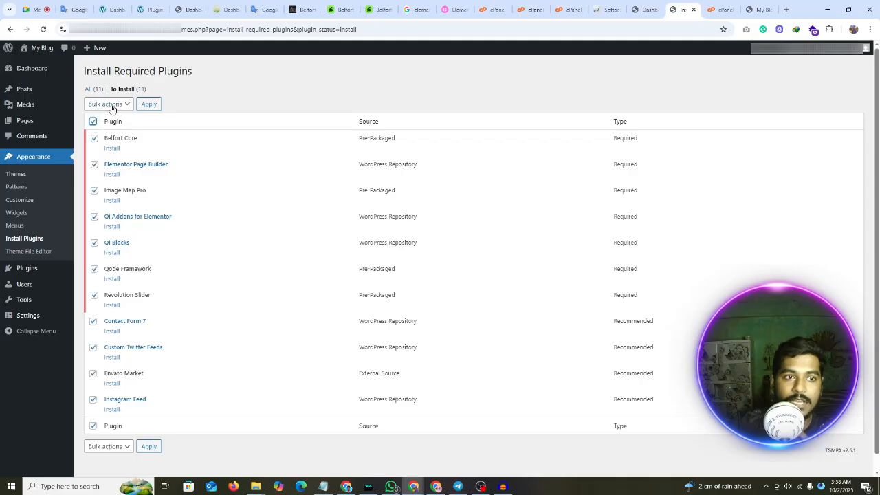
pyautogui.click(105, 104)
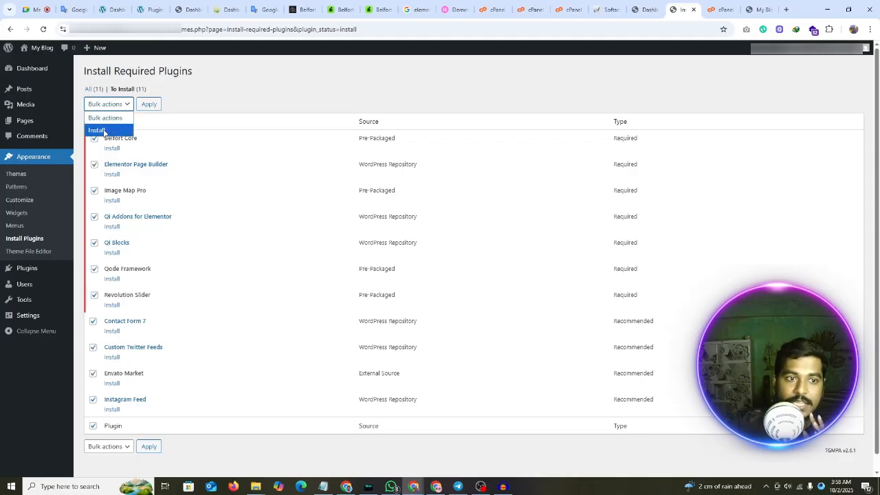
pyautogui.click(103, 131)
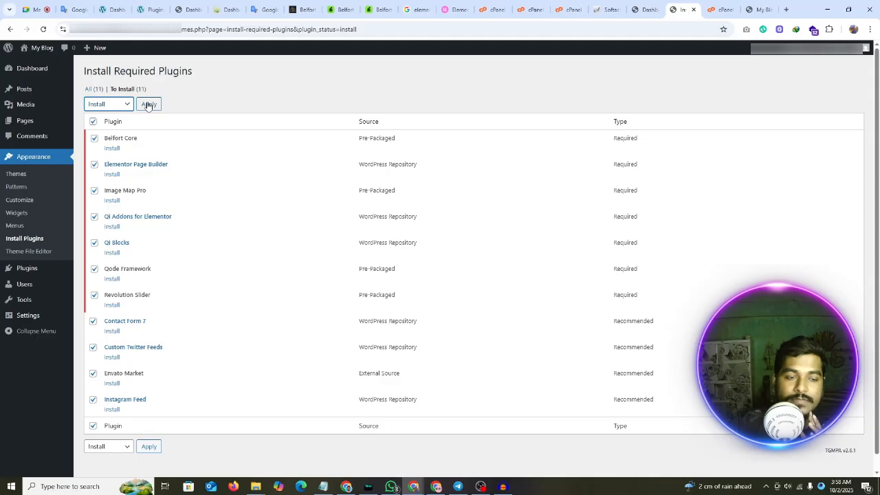
pyautogui.click(148, 104)
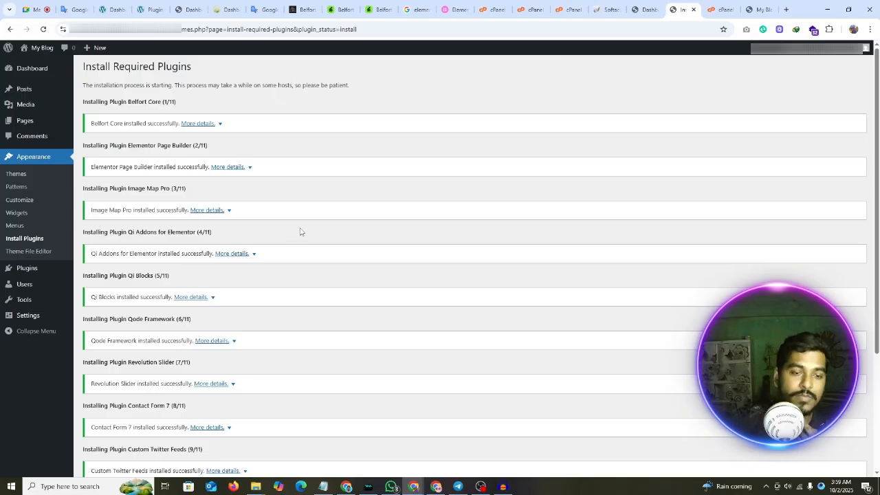
# Step: Return to the Required Plugins Installer and bulk-activate all the installed plugins
pyautogui.scroll(-3, 277, 240)
pyautogui.scroll(1, 275, 241)
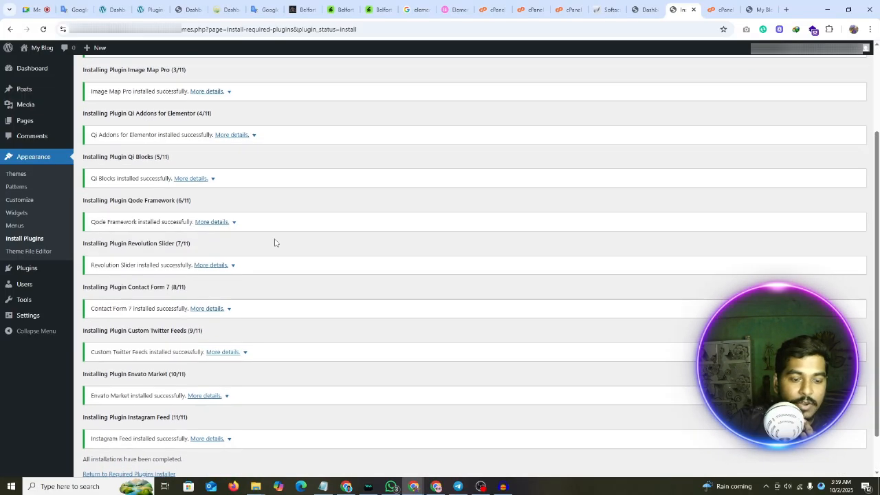
pyautogui.scroll(-1, 220, 294)
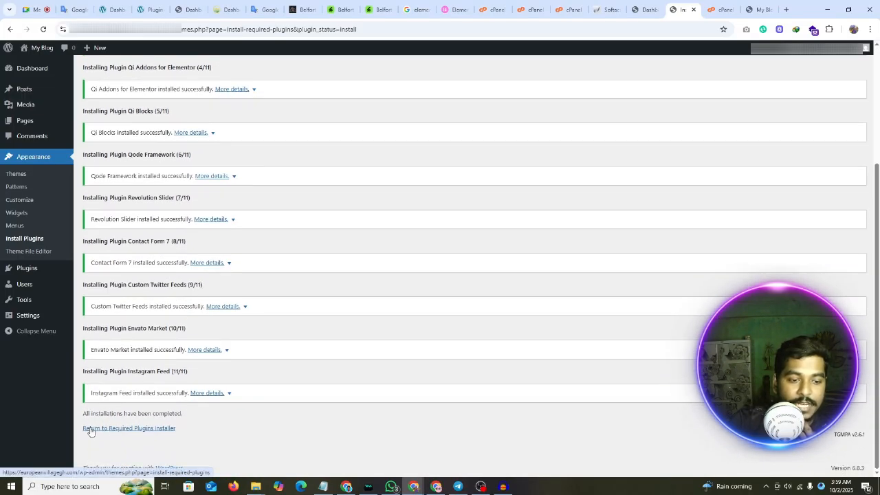
pyautogui.click(143, 431)
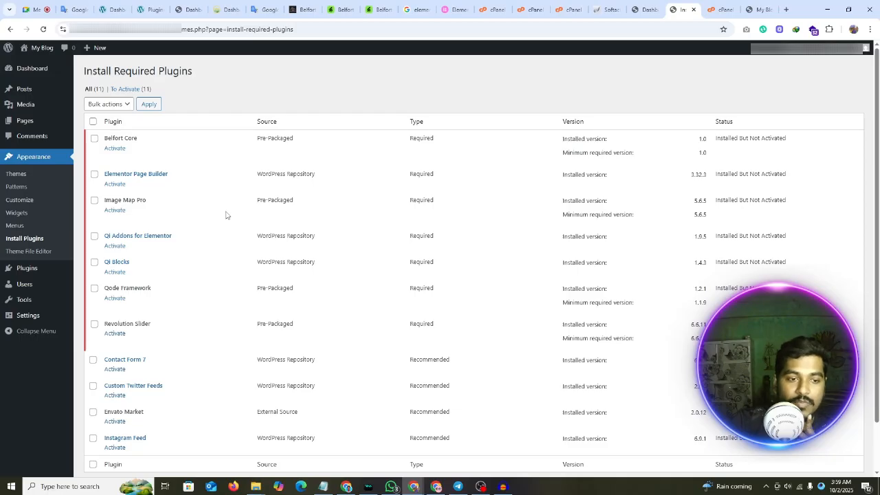
pyautogui.click(93, 122)
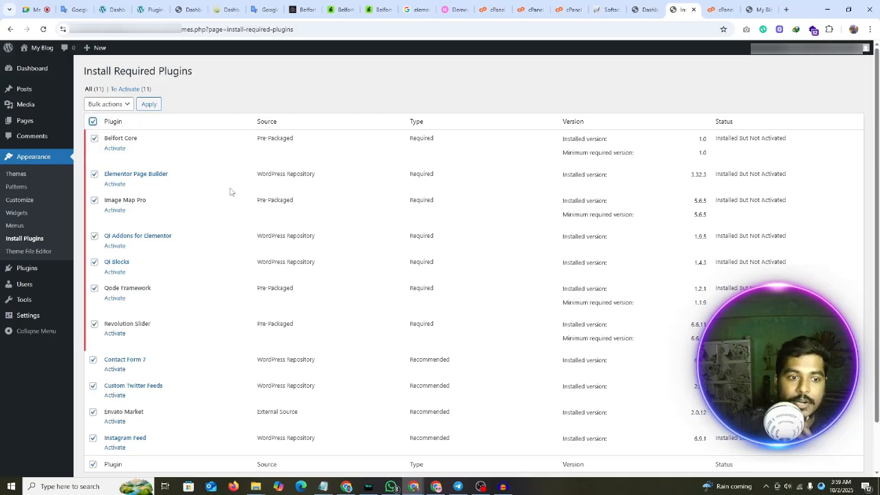
pyautogui.scroll(-1, 227, 213)
pyautogui.scroll(1, 227, 309)
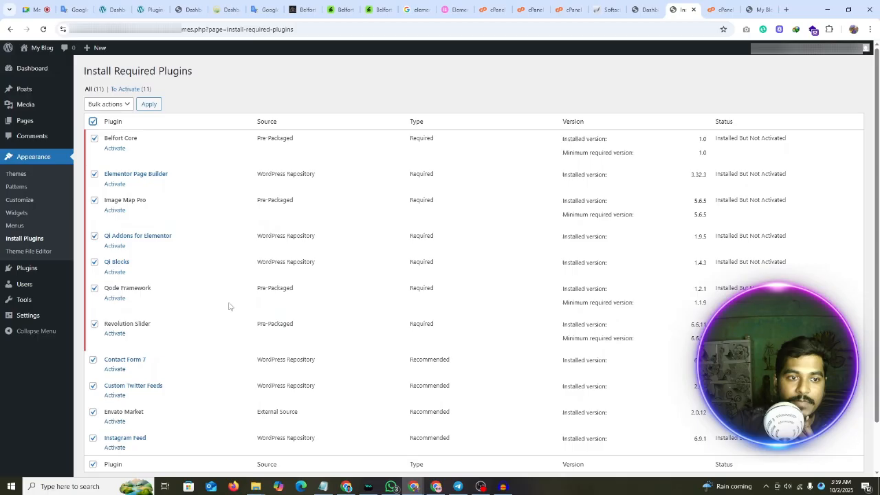
pyautogui.click(105, 104)
pyautogui.click(100, 155)
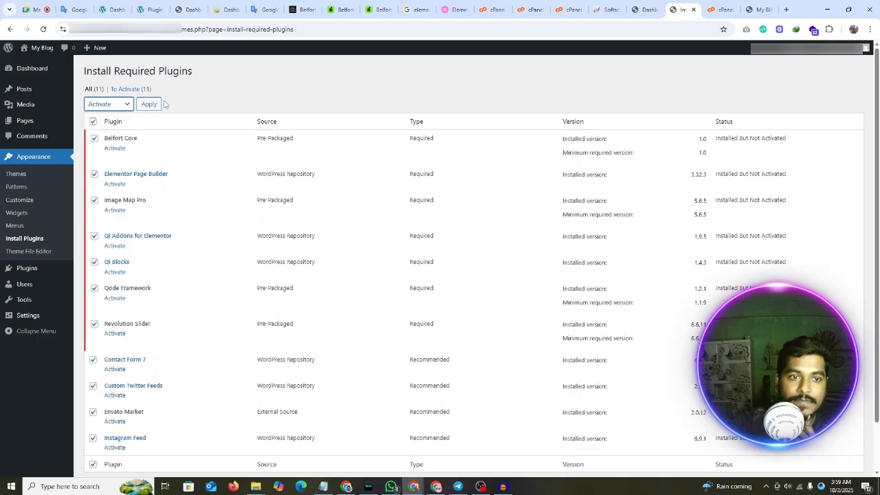
pyautogui.click(148, 104)
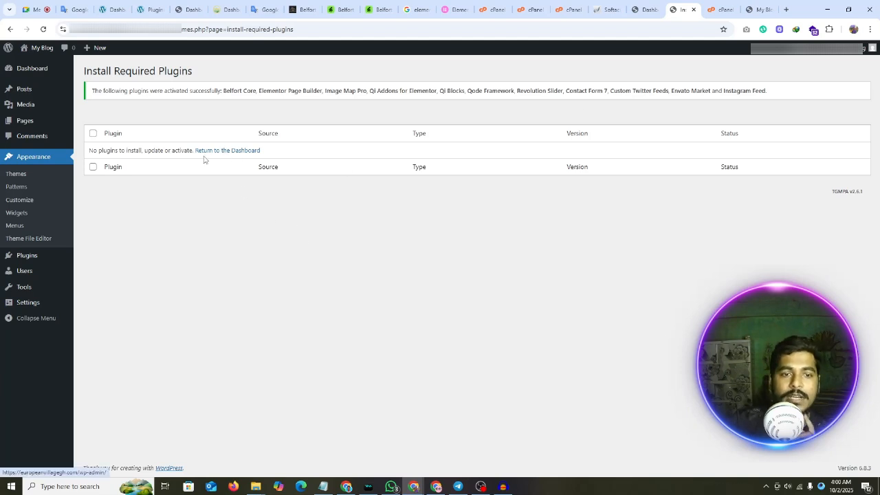
# Step: Return to the WordPress dashboard, closing the Elementor onboarding setup
pyautogui.click(229, 152)
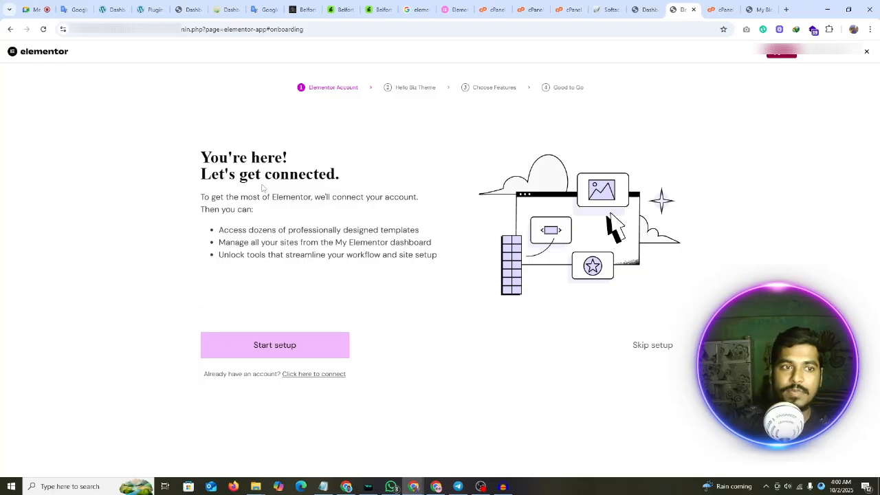
pyautogui.click(867, 52)
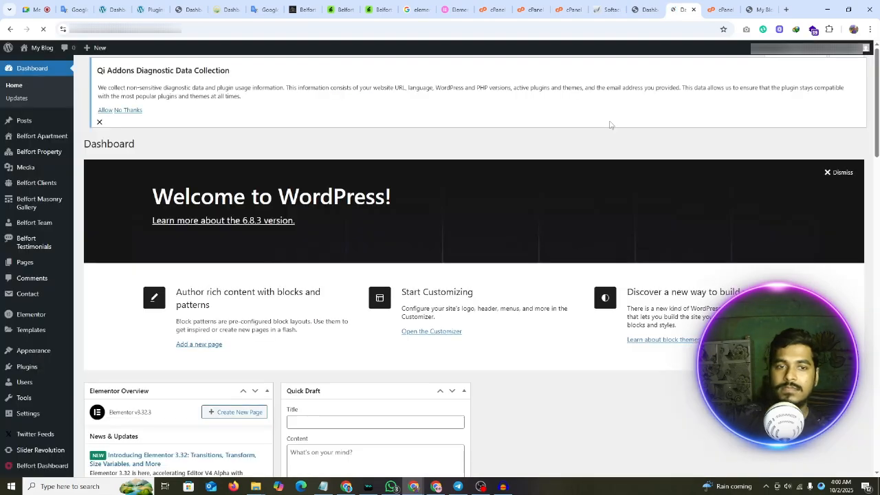
pyautogui.scroll(-3, 310, 216)
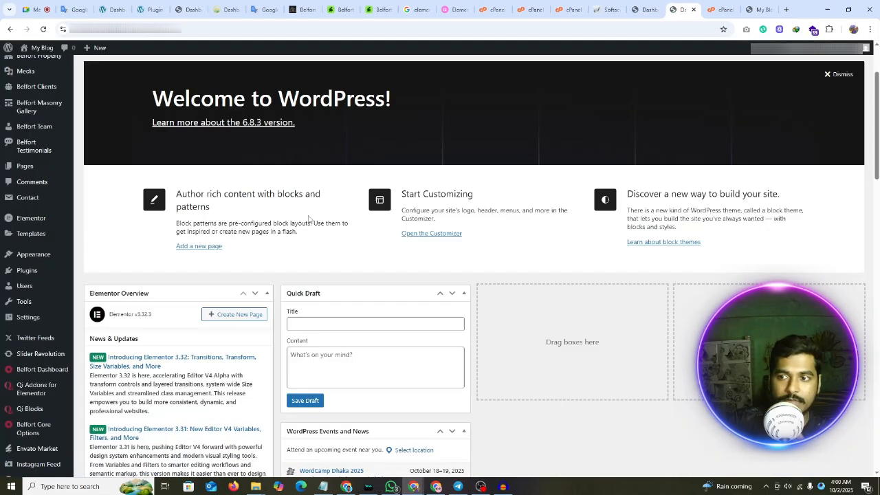
pyautogui.scroll(3, 308, 214)
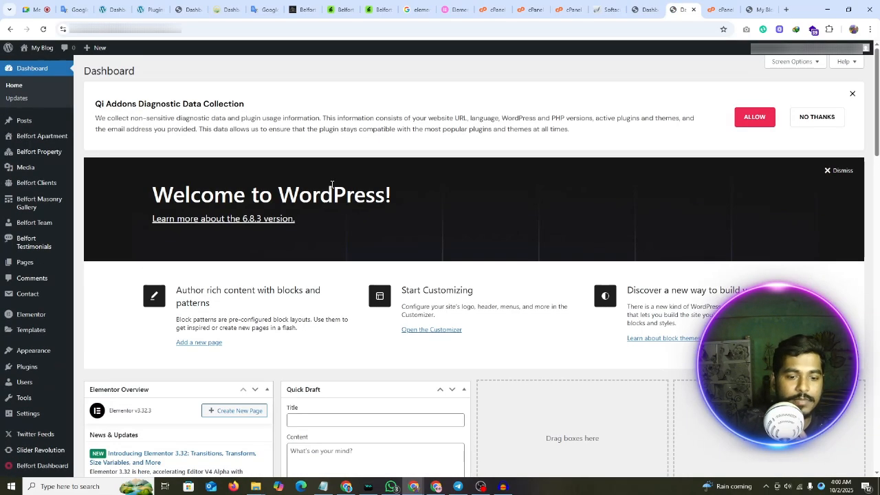
# Step: Copy the Belfort demo site's address from the open text notes and load it in a new browser tab
pyautogui.click(323, 486)
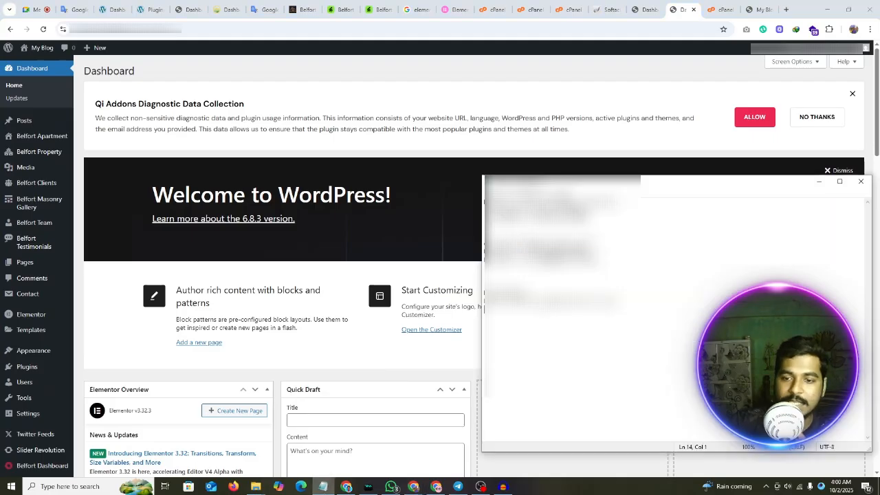
pyautogui.moveTo(613, 301); pyautogui.dragTo(480, 302)
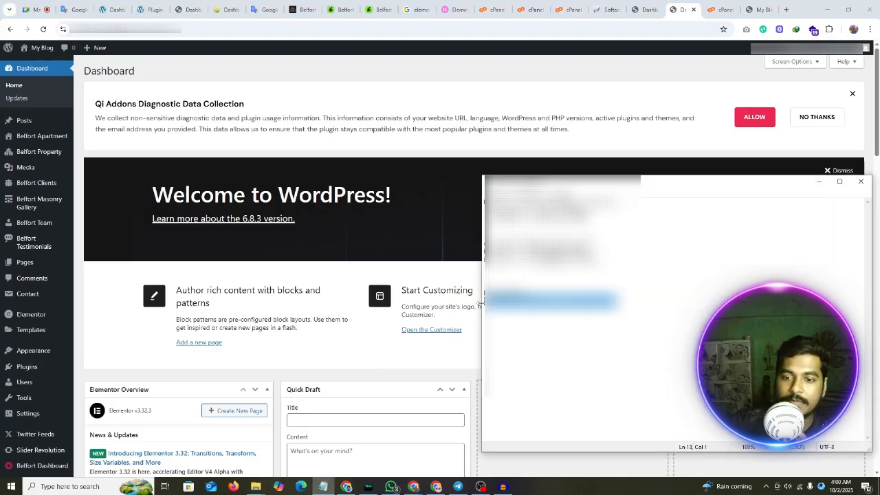
pyautogui.rightClick(512, 299)
pyautogui.click(539, 330)
pyautogui.click(785, 10)
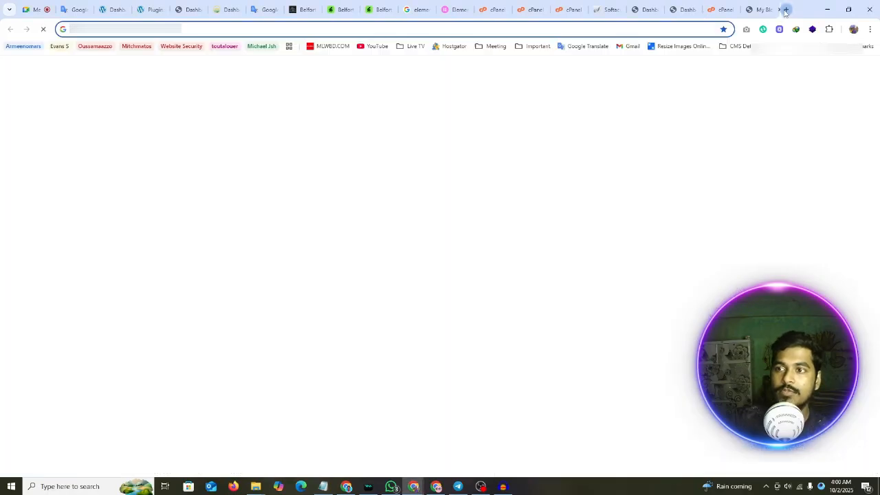
pyautogui.hotkey('ctrl', 'v')
pyautogui.press('Return')
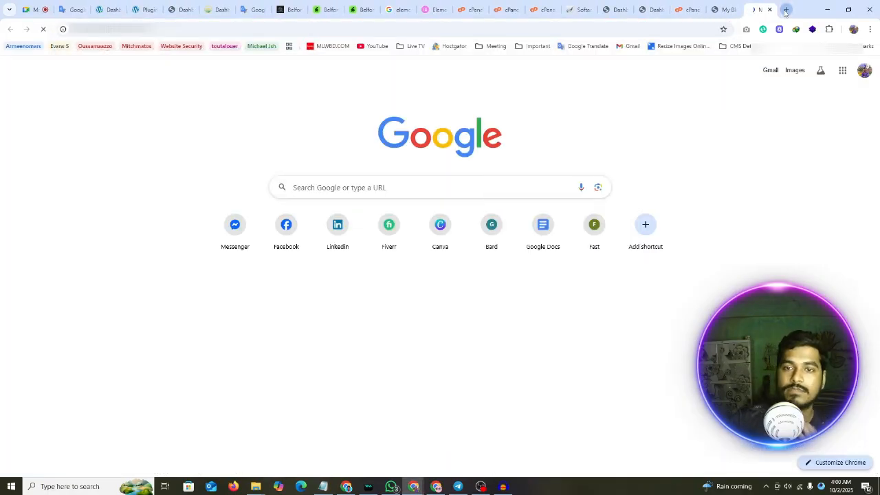
# Step: Move the demo site's tab next to the cPanel Softaculous tab and close the cPanel tab
pyautogui.moveTo(756, 10); pyautogui.dragTo(723, 10)
pyautogui.click(691, 9)
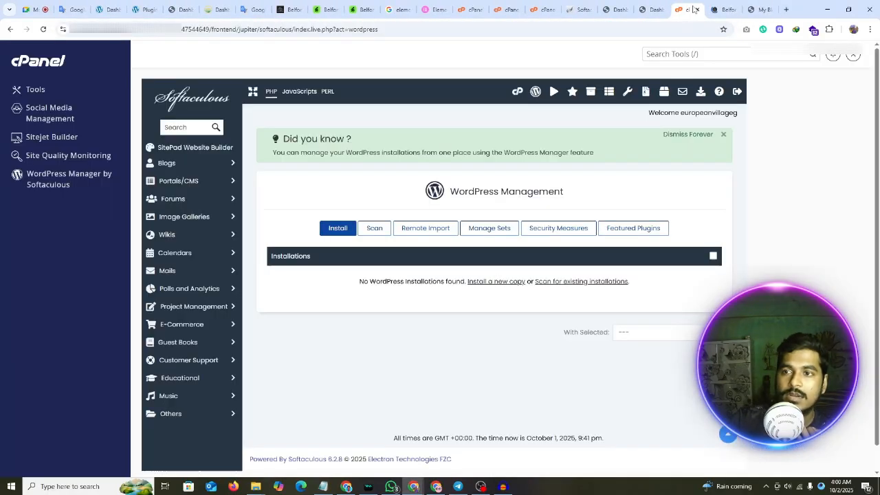
pyautogui.click(697, 9)
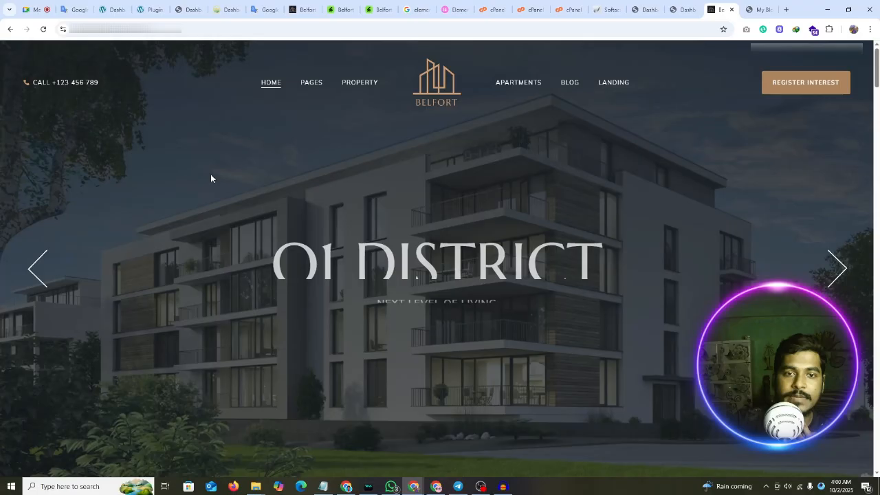
# Step: Capture the demo site's Home submenu, mark the Property Agency entry and its link address with red arrows, and discard the capture
pyautogui.moveTo(268, 85)
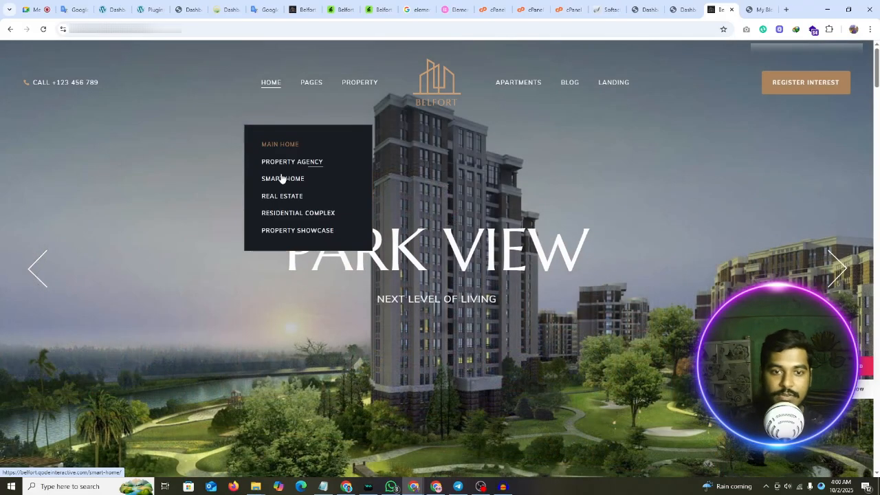
pyautogui.press('Print')
pyautogui.moveTo(1, 60); pyautogui.dragTo(552, 478)
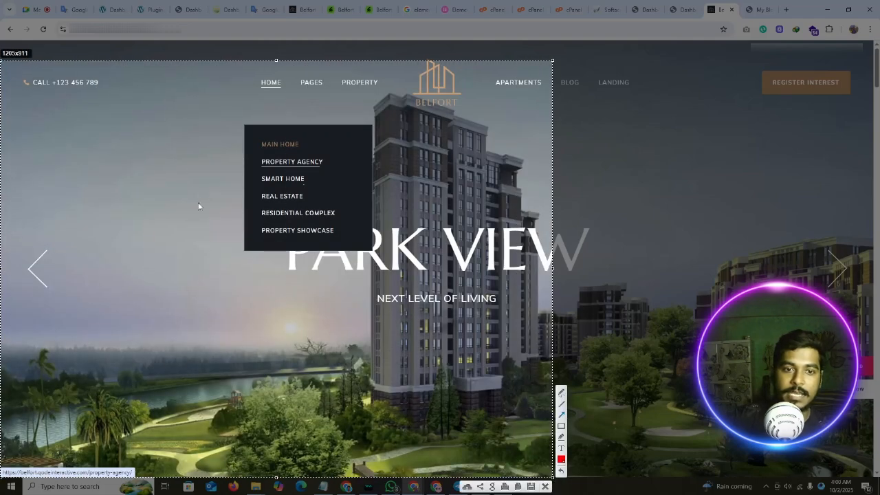
pyautogui.hotkey('ctrl', 'c')
pyautogui.moveTo(188, 148); pyautogui.dragTo(258, 160)
pyautogui.moveTo(193, 365); pyautogui.dragTo(109, 469)
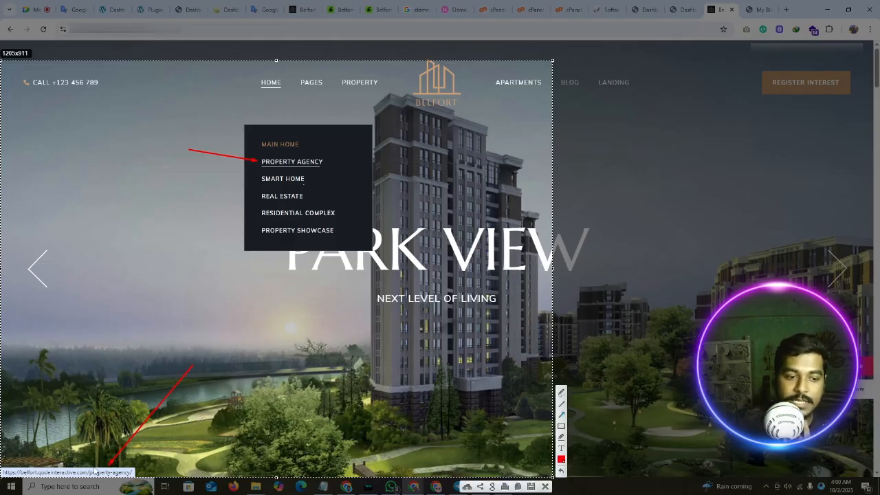
pyautogui.rightClick(166, 241)
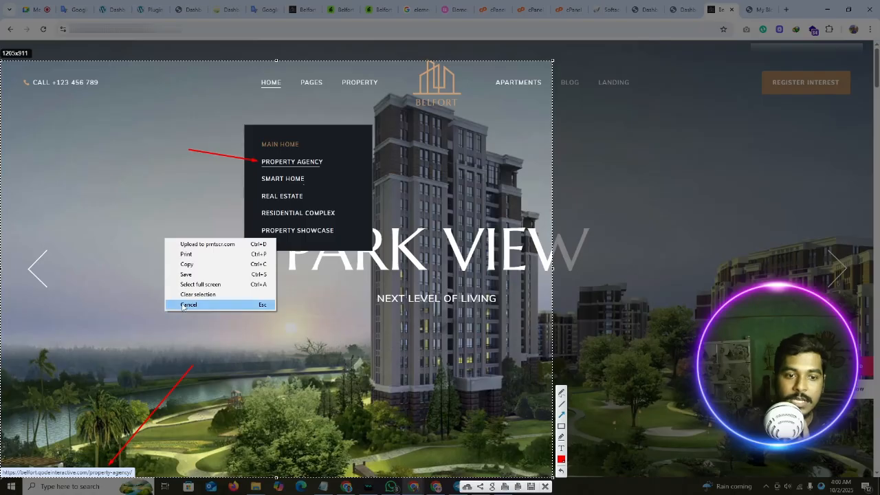
pyautogui.click(184, 305)
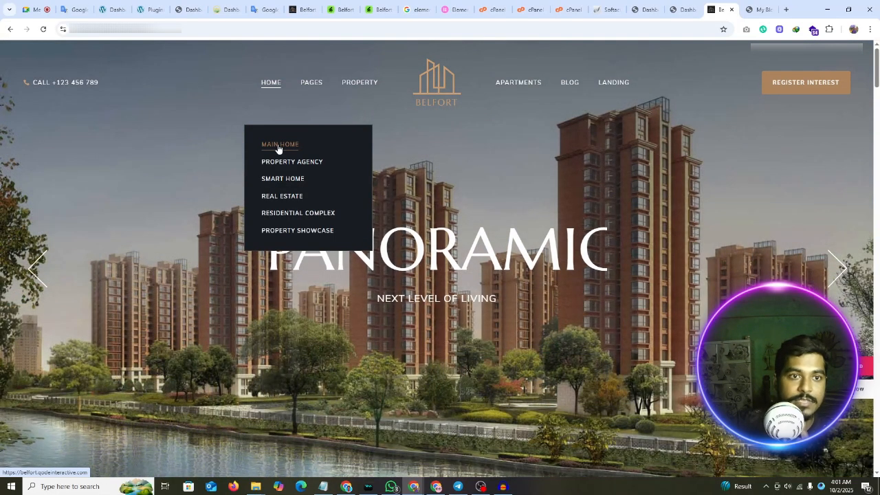
# Step: Switch back to the WordPress dashboard and open the Belfort theme's System Info page
pyautogui.click(682, 9)
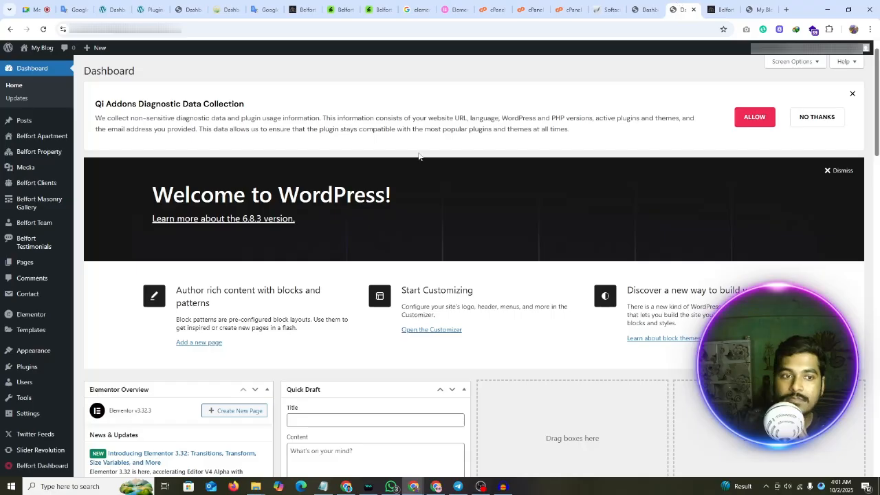
pyautogui.scroll(-3, 379, 222)
pyautogui.scroll(-2, 340, 231)
pyautogui.scroll(4, 306, 225)
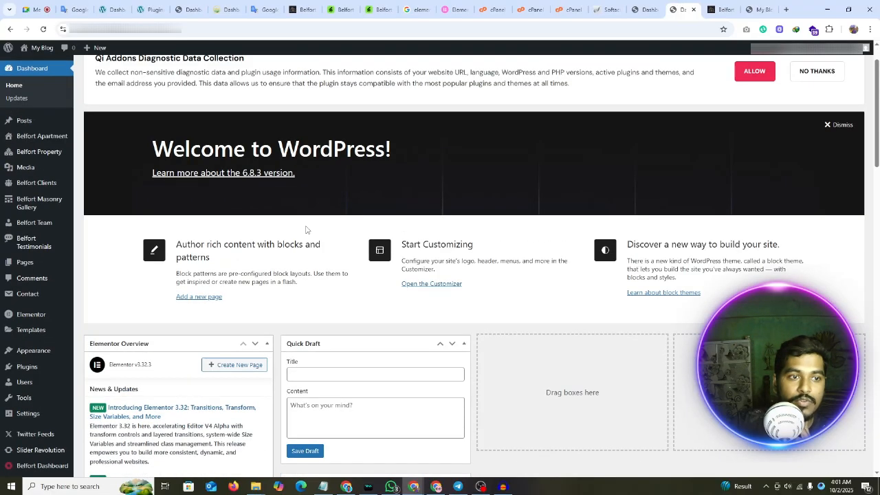
pyautogui.scroll(-4, 306, 224)
pyautogui.moveTo(32, 356)
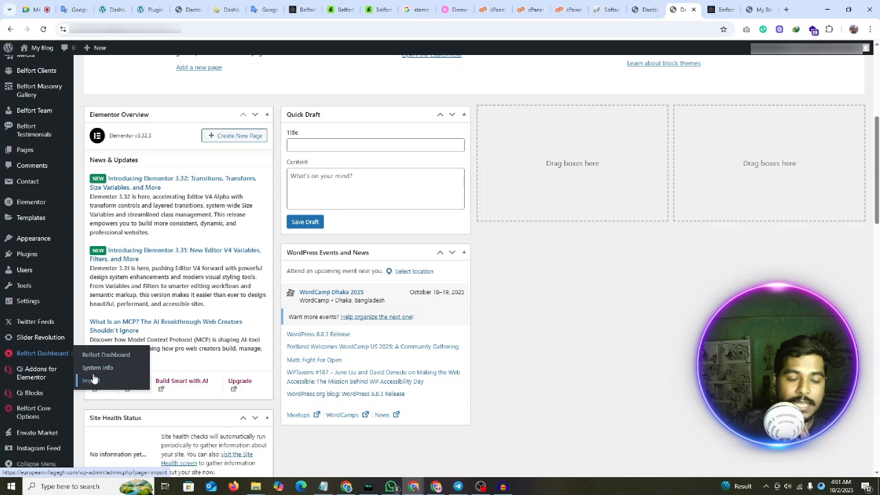
pyautogui.click(100, 370)
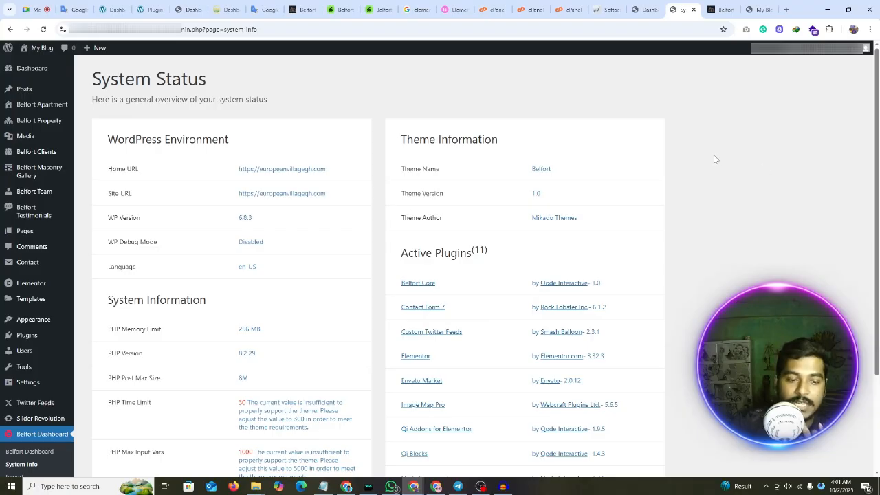
# Step: Examine the PHP Time Limit, PHP Max Input Vars and Max Upload Size entries against the theme's requirements
pyautogui.scroll(-2, 712, 158)
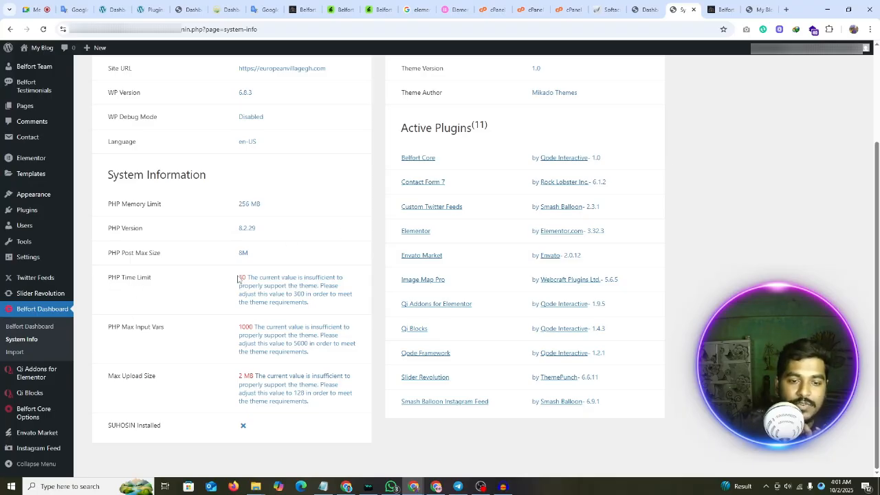
pyautogui.moveTo(293, 294); pyautogui.dragTo(332, 295)
pyautogui.moveTo(253, 294); pyautogui.dragTo(255, 303)
pyautogui.click(125, 336)
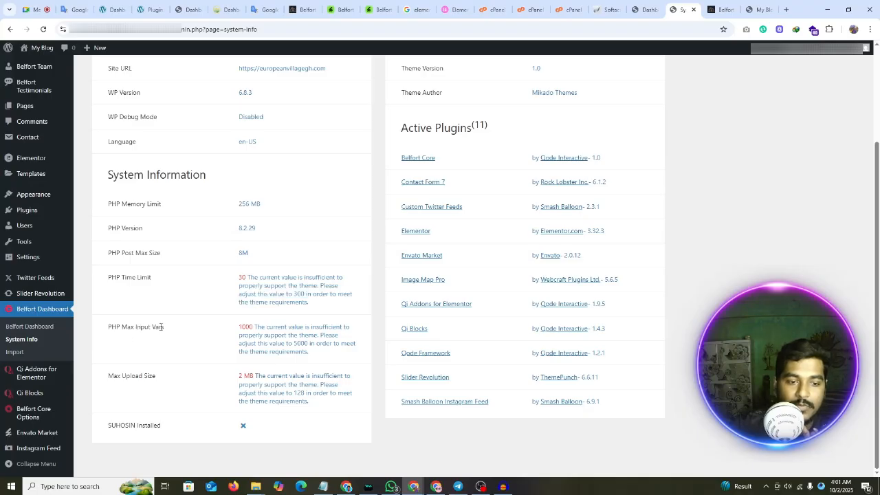
pyautogui.moveTo(165, 328); pyautogui.dragTo(121, 327)
pyautogui.moveTo(238, 327); pyautogui.dragTo(331, 343)
pyautogui.click(332, 342)
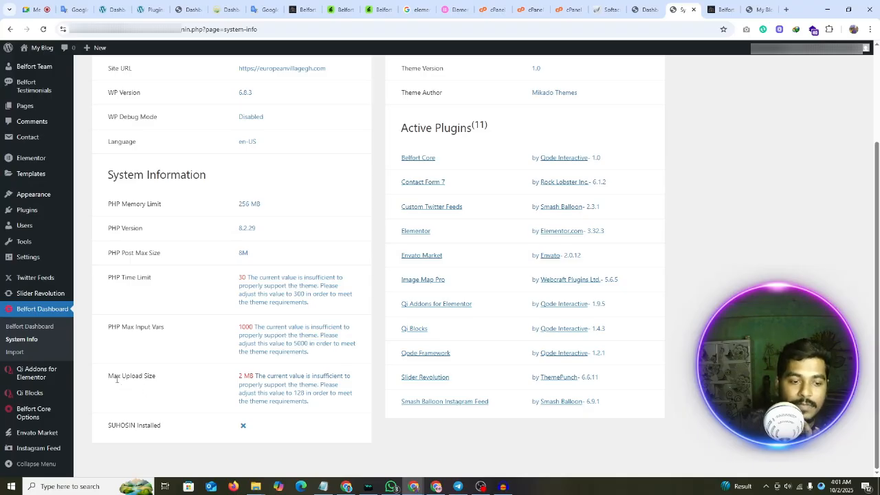
pyautogui.moveTo(237, 375); pyautogui.dragTo(256, 374)
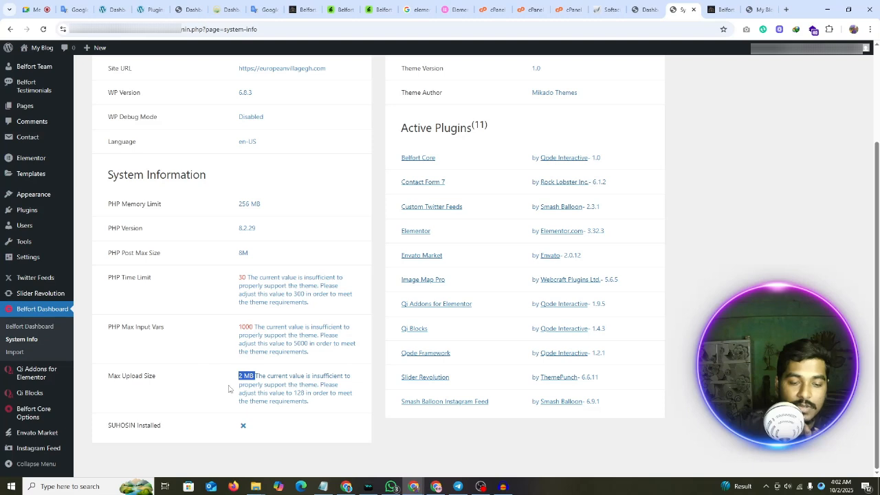
# Step: Check the required Max Upload Size, and open the options of cPanel's Select PHP Version tool in a separate tab
pyautogui.click(229, 387)
pyautogui.moveTo(295, 392); pyautogui.dragTo(318, 391)
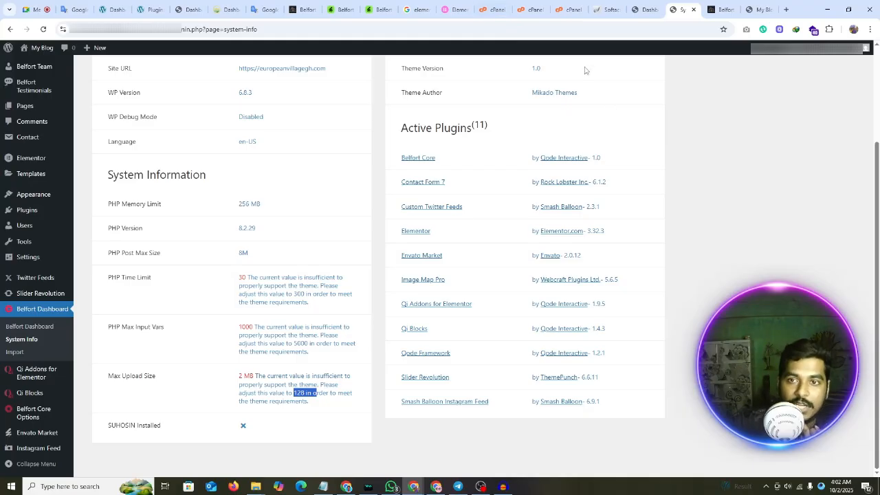
pyautogui.click(492, 9)
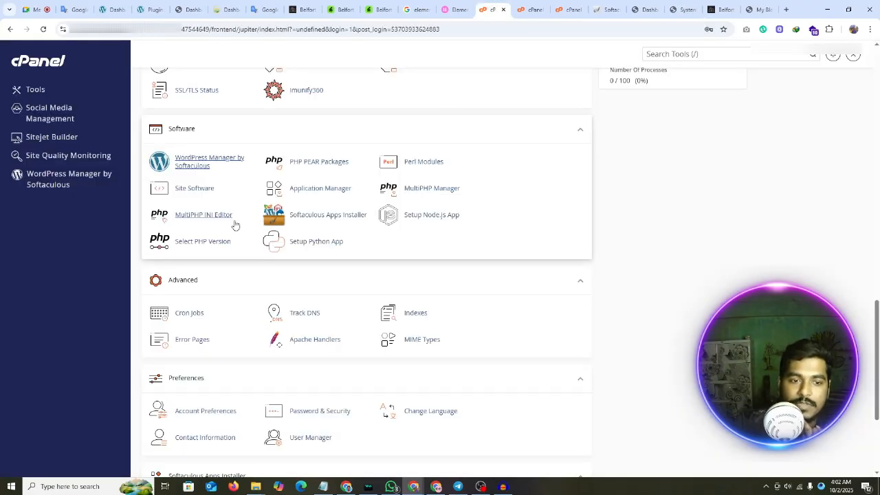
pyautogui.rightClick(204, 245)
pyautogui.click(244, 254)
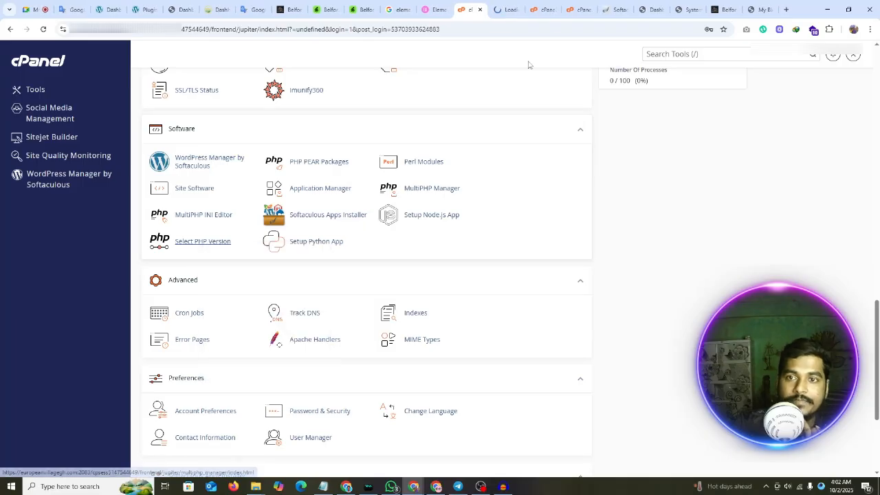
pyautogui.click(506, 9)
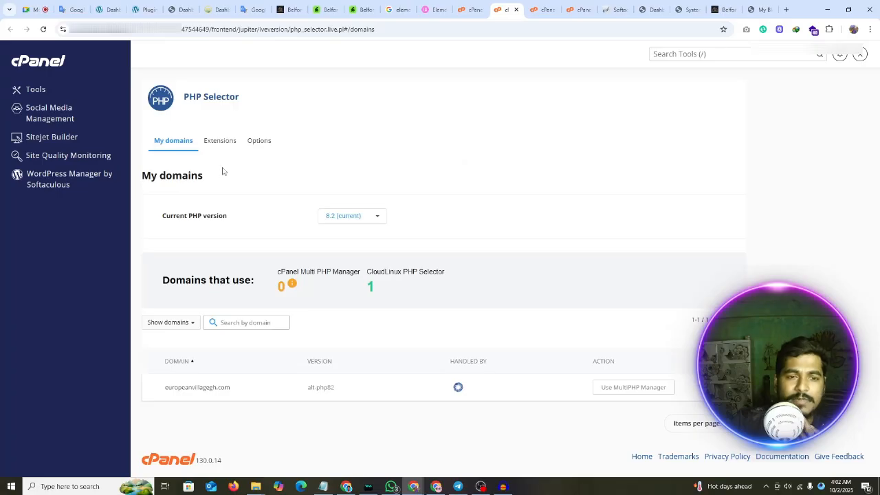
pyautogui.click(256, 142)
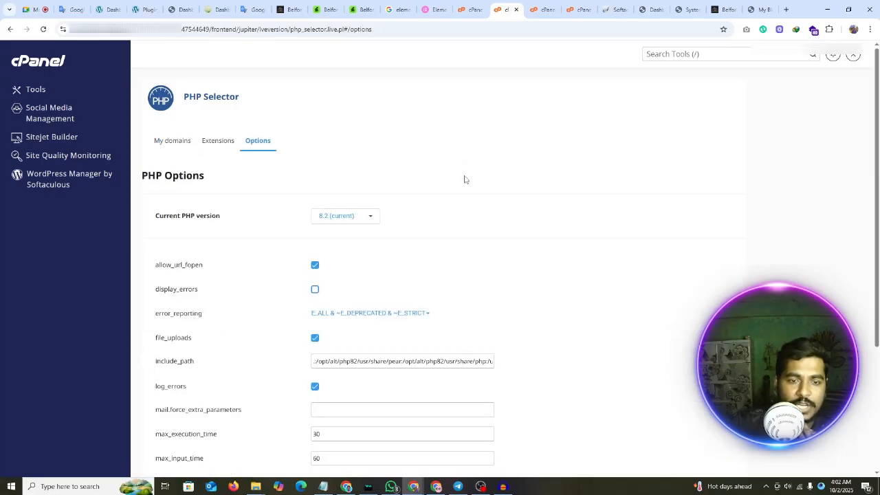
# Step: Set the PHP max_execution_time to 300 and max_input_time to 600
pyautogui.scroll(-3, 450, 218)
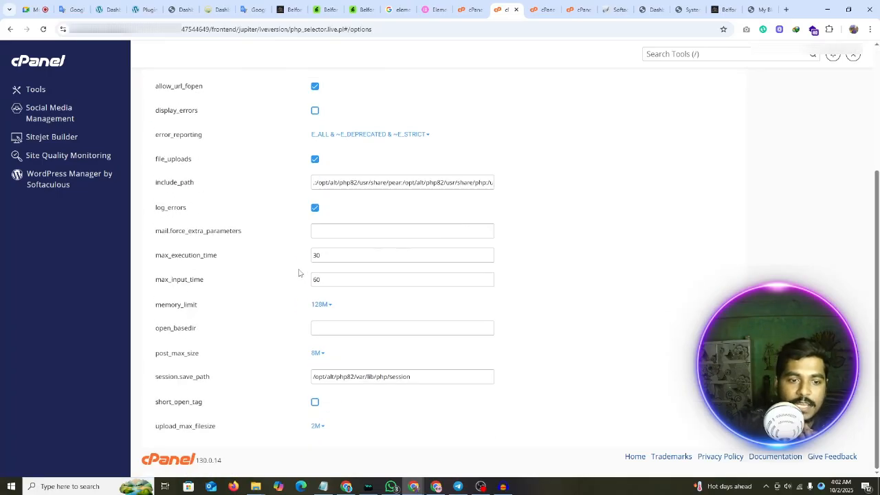
pyautogui.moveTo(155, 256); pyautogui.dragTo(231, 257)
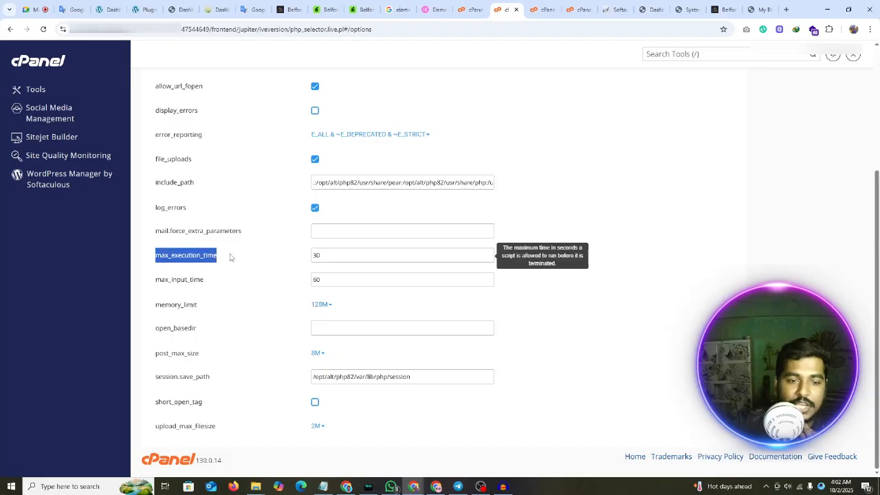
pyautogui.click(337, 255)
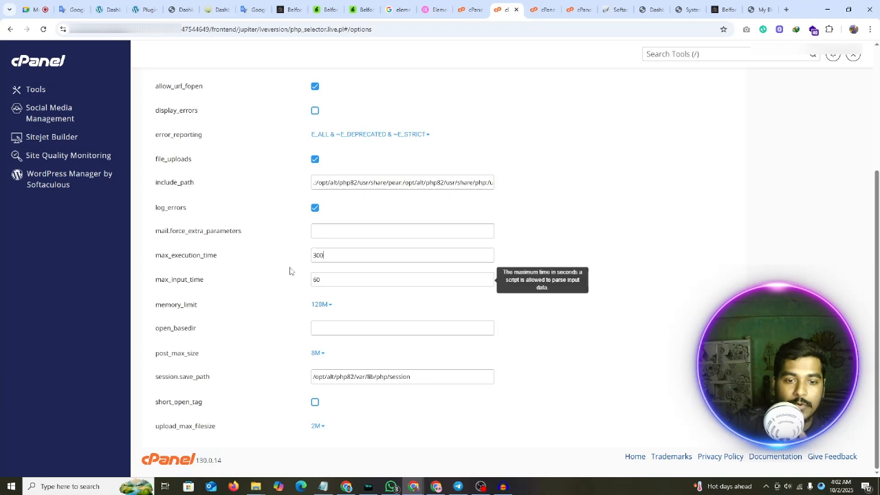
pyautogui.click(319, 282)
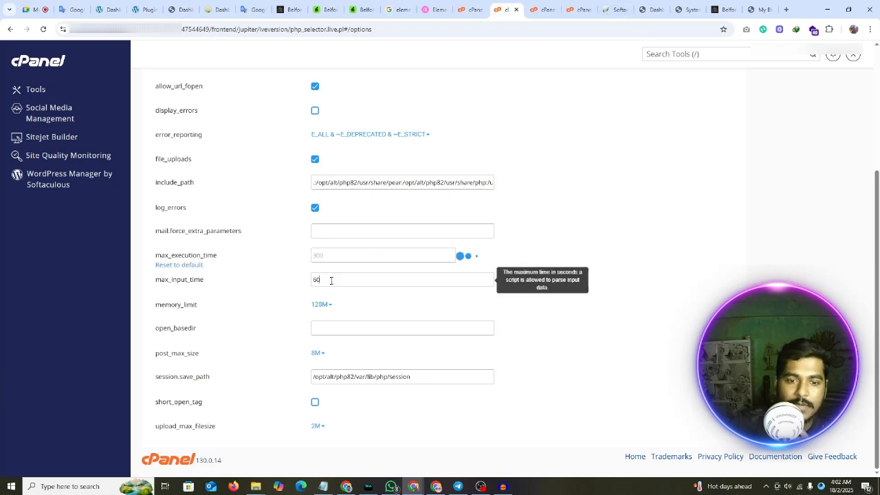
pyautogui.write('0')
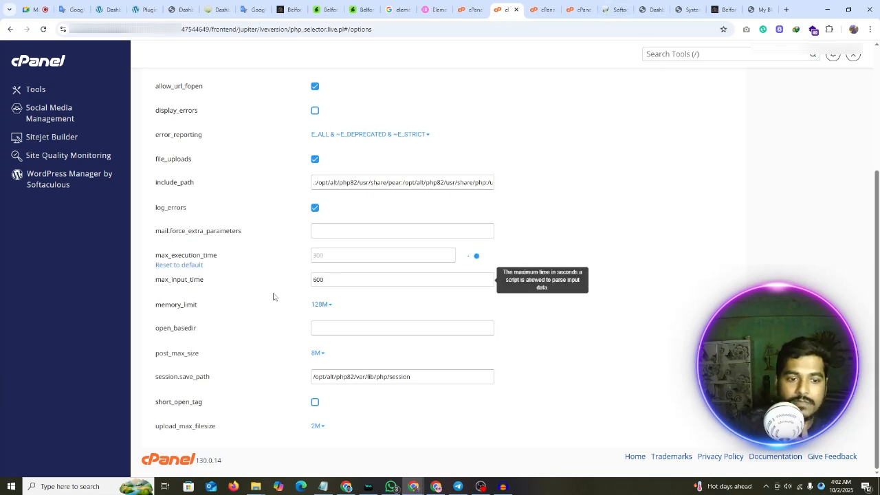
pyautogui.click(279, 336)
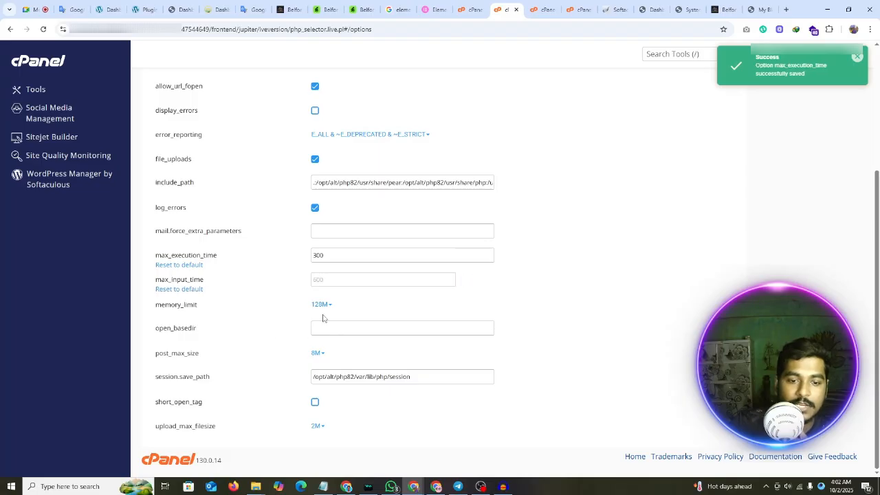
# Step: Set the PHP upload_max_filesize option to 128M
pyautogui.click(316, 426)
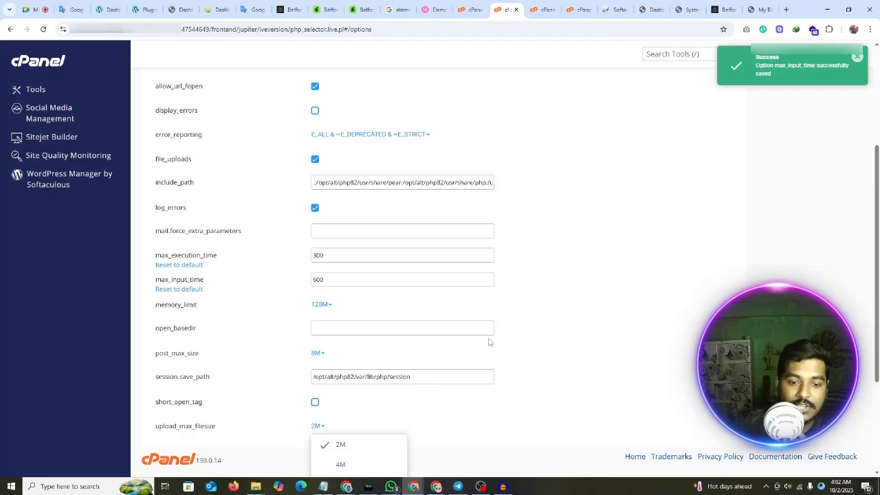
pyautogui.scroll(-1, 489, 343)
pyautogui.scroll(-2, 488, 343)
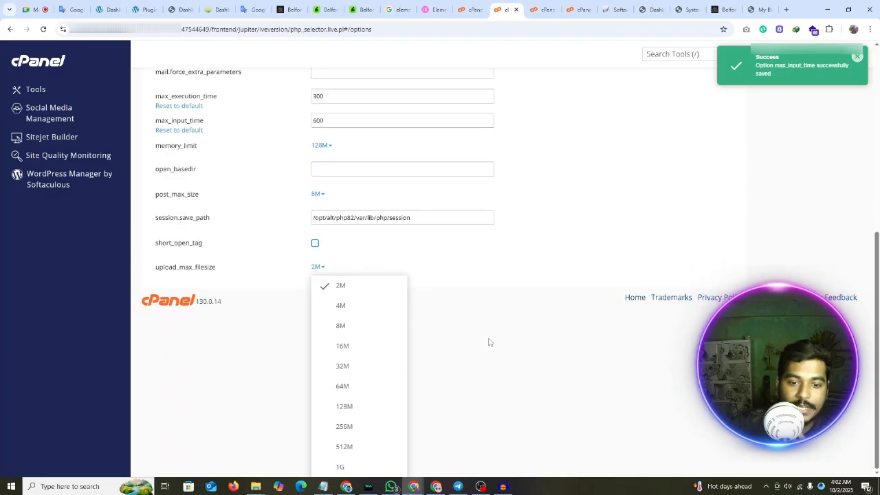
pyautogui.click(352, 414)
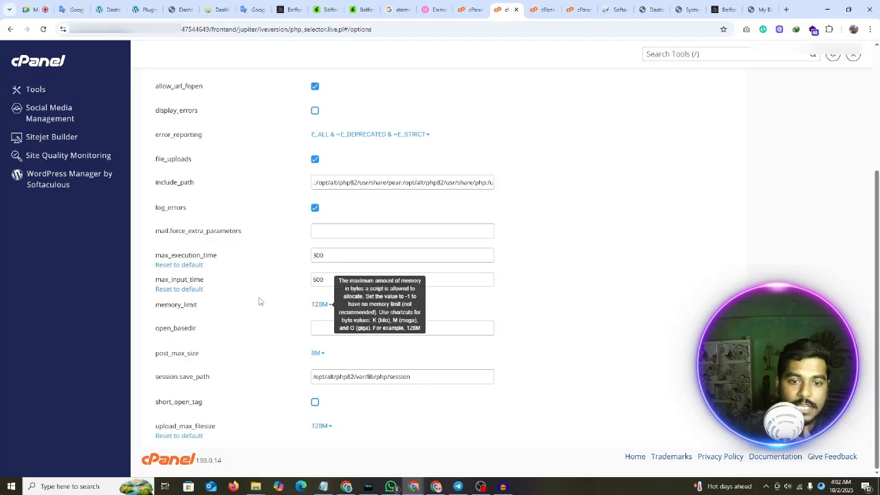
pyautogui.scroll(2, 254, 297)
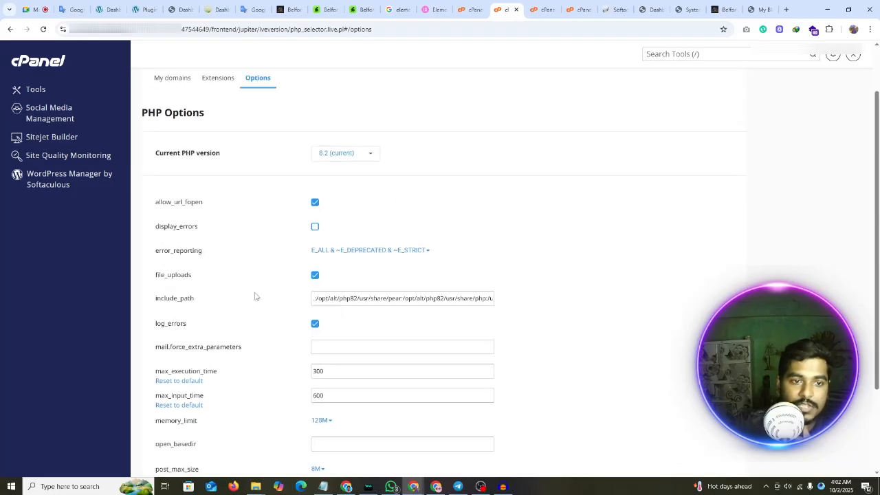
pyautogui.scroll(-3, 265, 282)
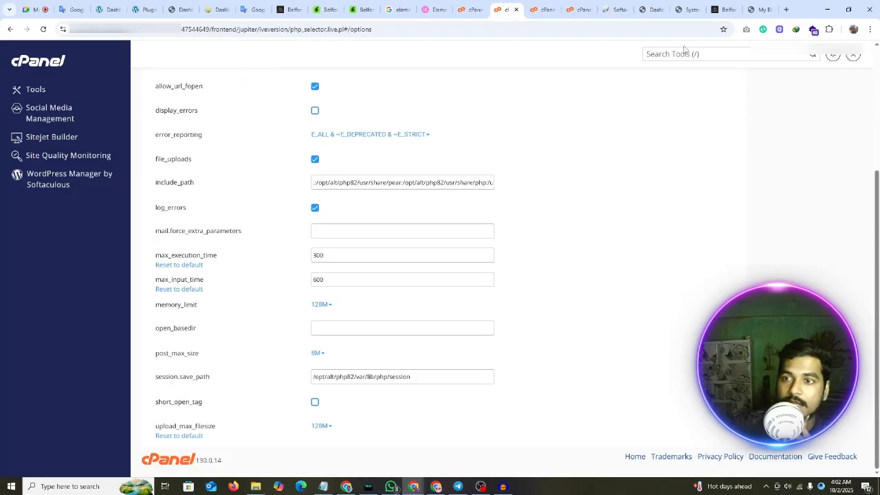
# Step: Return to the WordPress System Info page, reload it and check the Max Upload Size entry
pyautogui.click(685, 8)
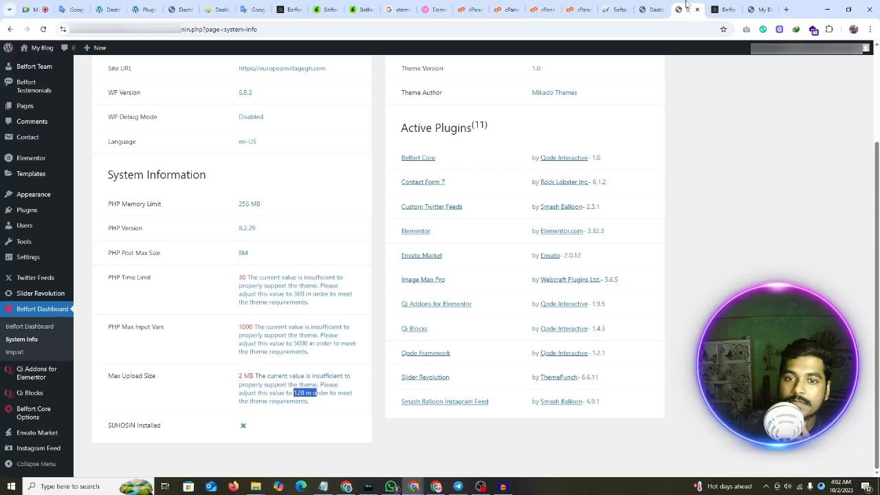
pyautogui.click(42, 29)
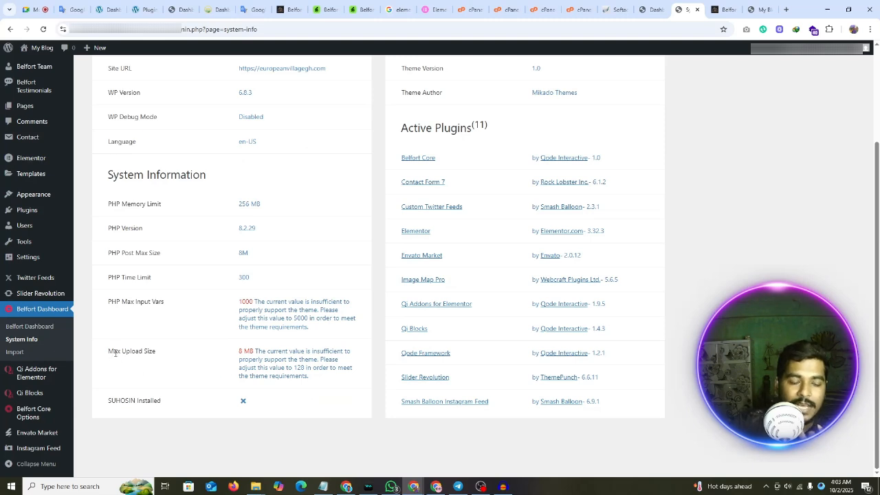
pyautogui.moveTo(236, 353); pyautogui.dragTo(333, 350)
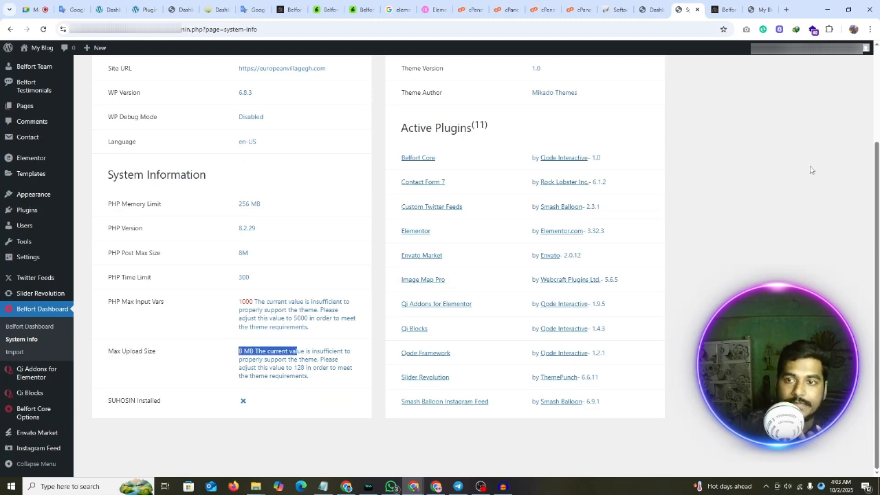
# Step: Go back to cPanel's PHP options and set post_max_size to 128M
pyautogui.click(496, 10)
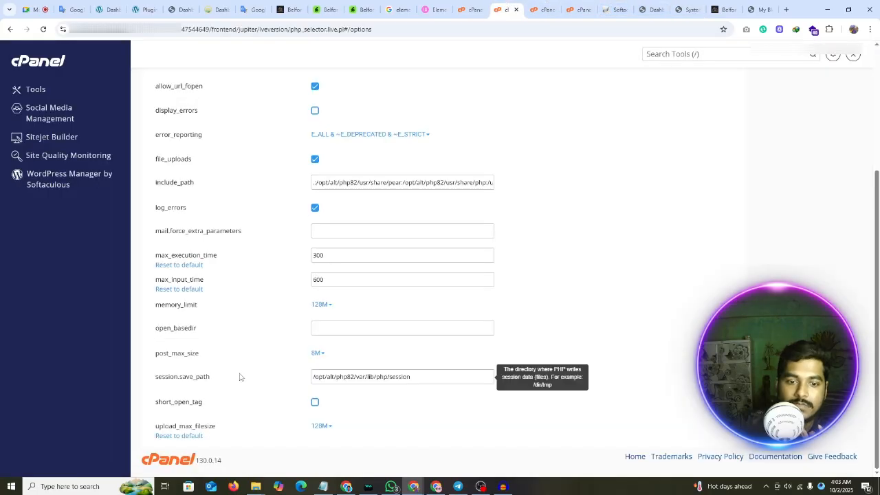
pyautogui.click(317, 353)
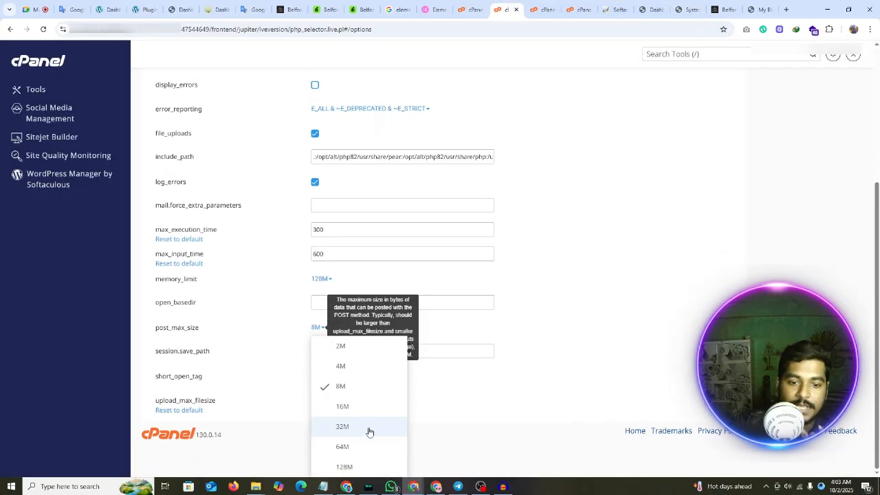
pyautogui.click(345, 466)
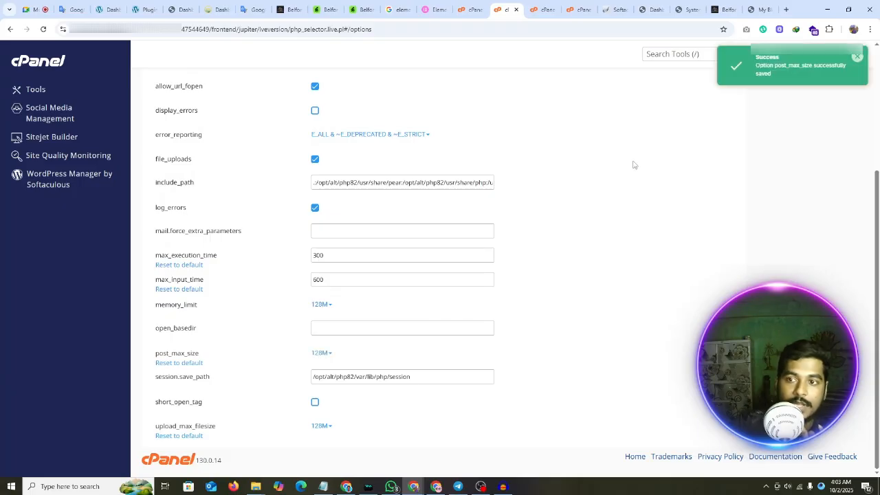
# Step: Reload the WordPress System Info page again and check the PHP Post Max Size entry against the theme's requirement
pyautogui.click(687, 9)
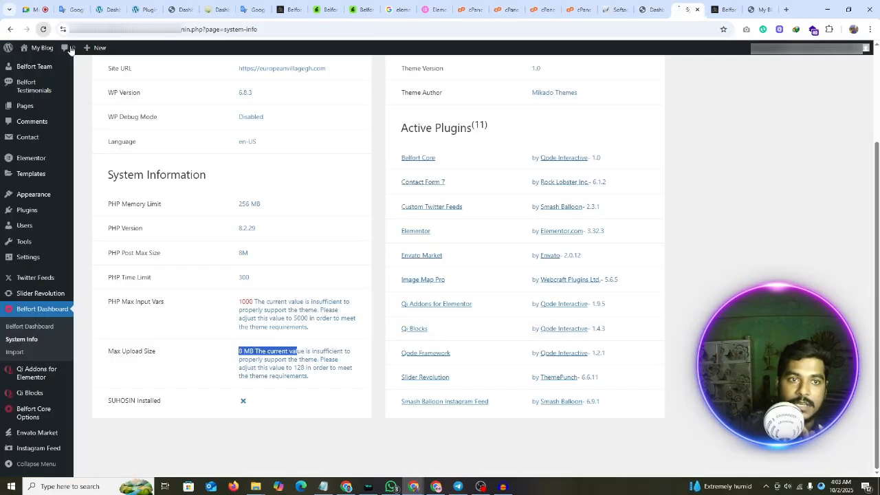
pyautogui.click(43, 28)
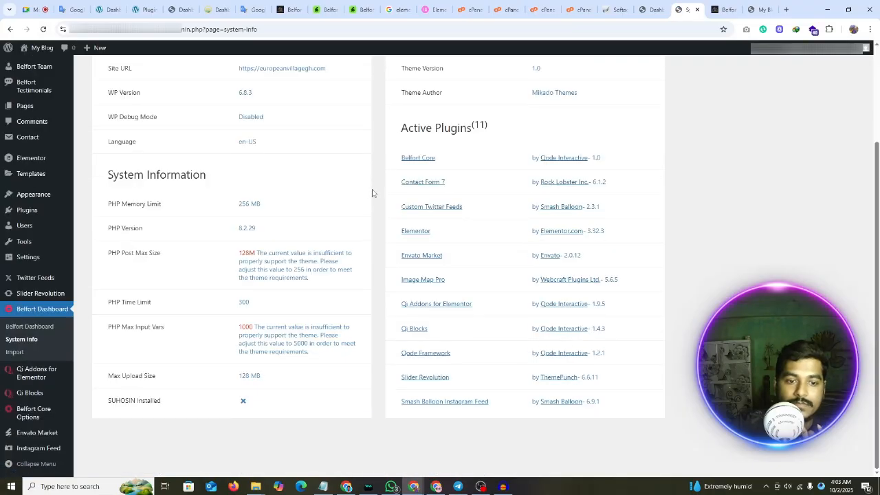
pyautogui.doubleClick(241, 253)
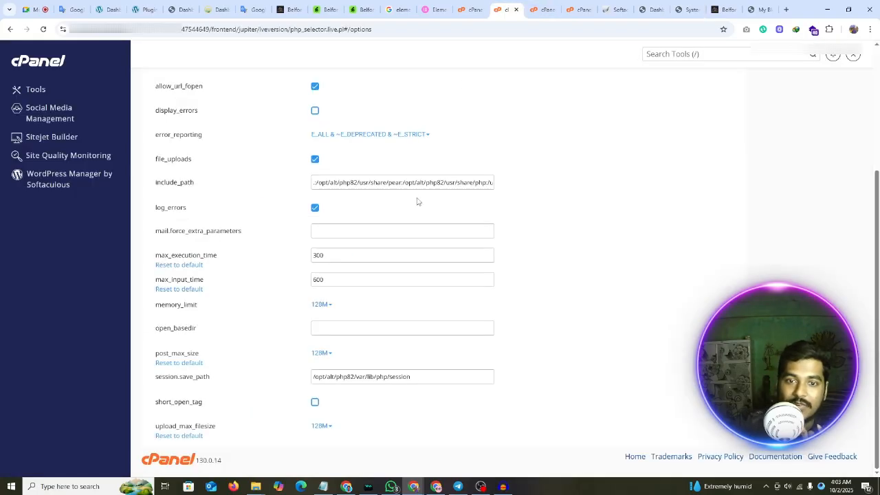
# Step: Look through the available post_max_size values in cPanel's PHP options for a 256M choice, and close the list without changing the value
pyautogui.click(506, 10)
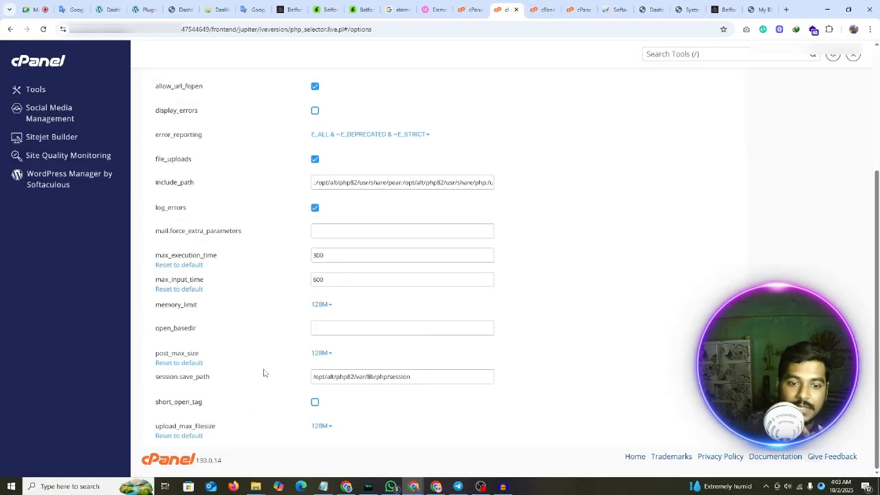
pyautogui.click(320, 353)
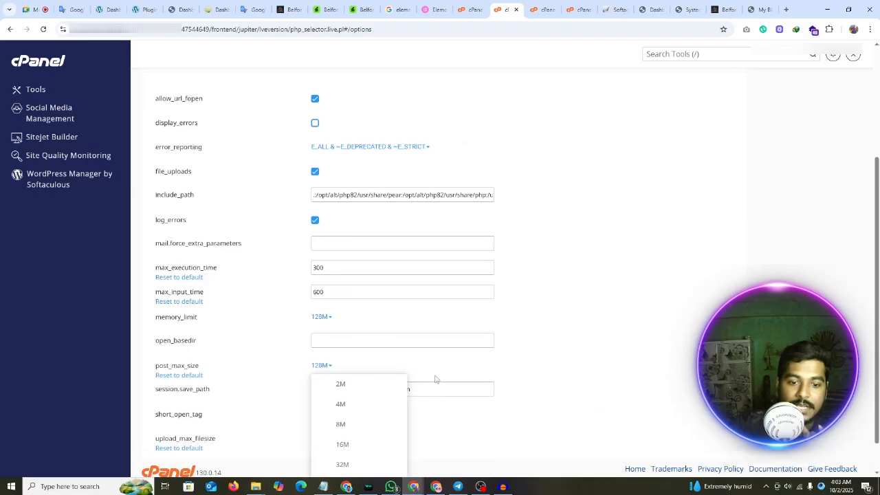
pyautogui.scroll(-1, 435, 378)
pyautogui.hotkey('ctrl', '-')
pyautogui.hotkey('ctrl', '-')
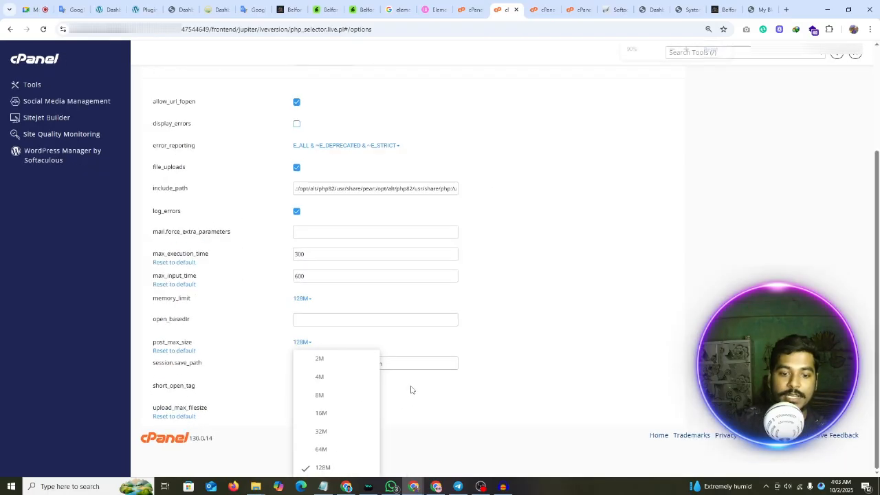
pyautogui.hotkey('ctrl', '+')
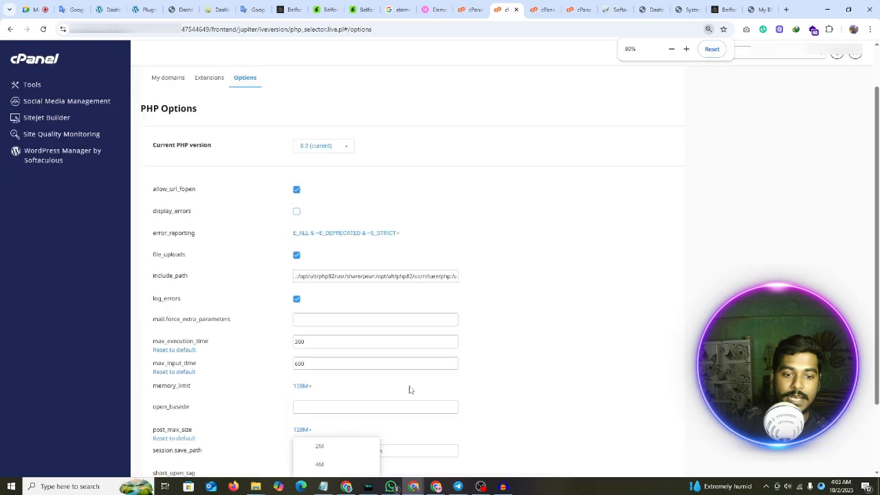
pyautogui.scroll(-2, 408, 387)
pyautogui.hotkey('ctrl', '+')
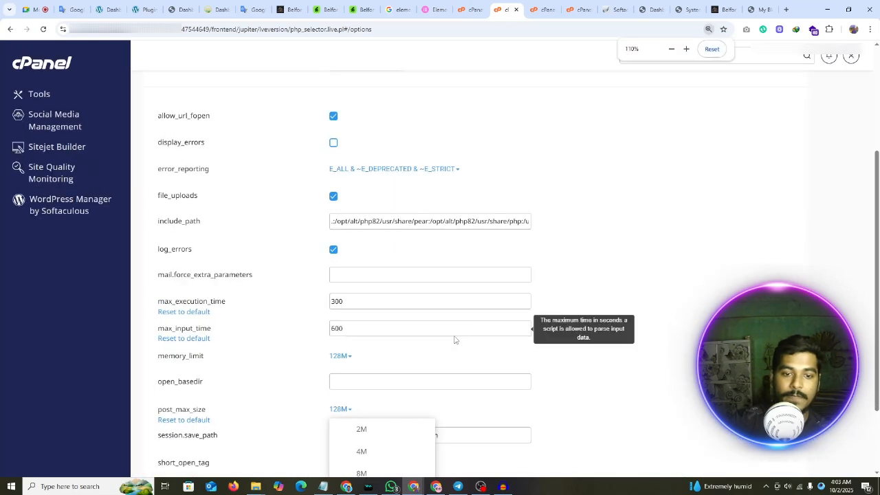
pyautogui.scroll(-1, 502, 363)
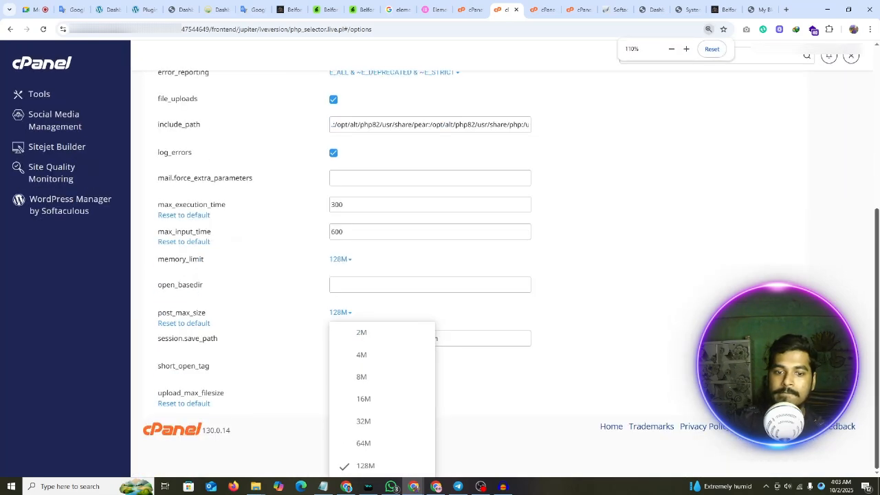
pyautogui.click(296, 302)
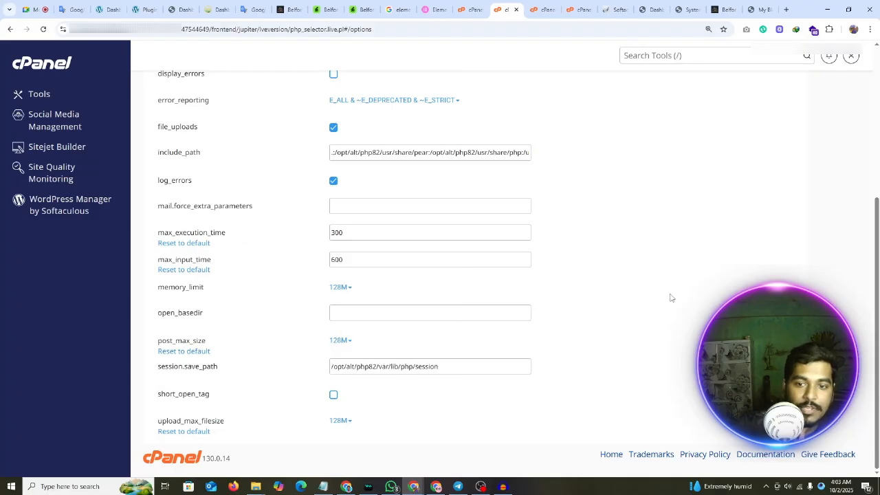
# Step: Set memory_limit to 256M in cPanel's PHP options
pyautogui.hotkey('ctrl', '-')
pyautogui.hotkey('ctrl', '-')
pyautogui.hotkey('ctrl', '-')
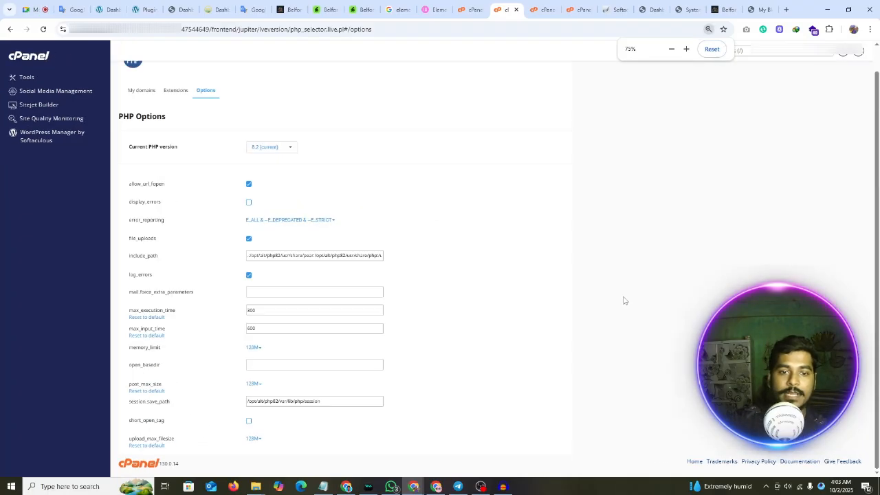
pyautogui.hotkey('ctrl', '-')
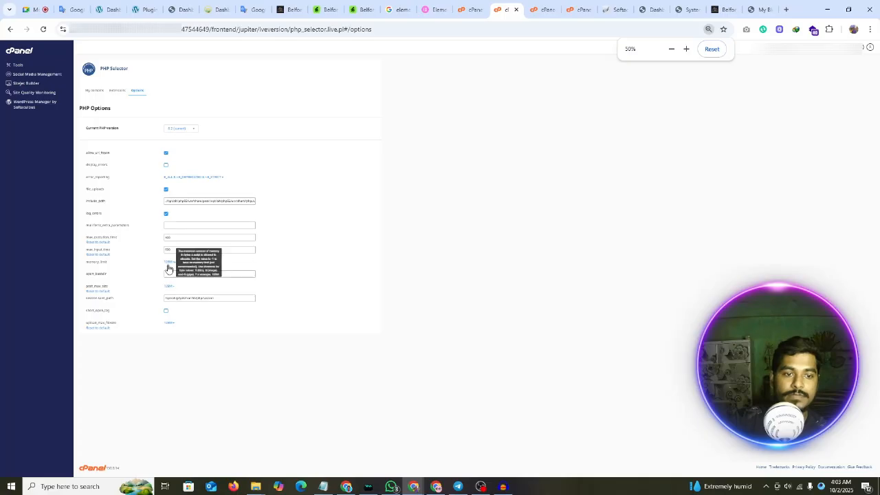
pyautogui.click(168, 263)
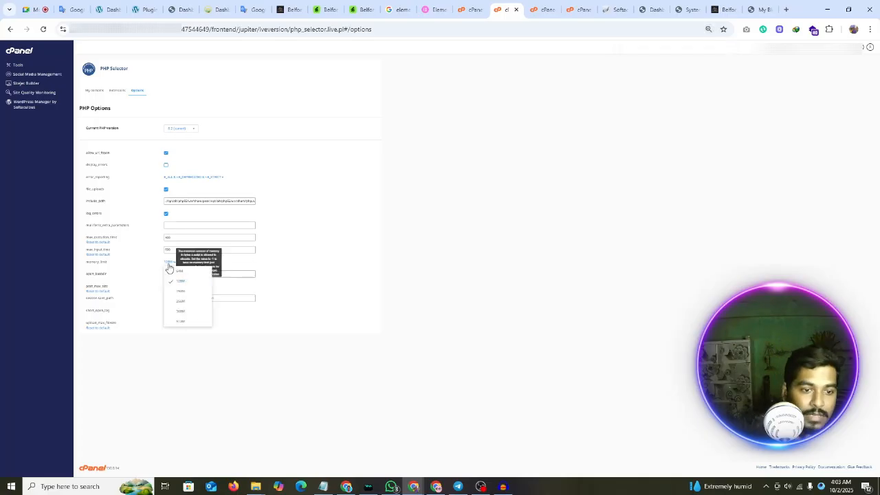
pyautogui.click(182, 305)
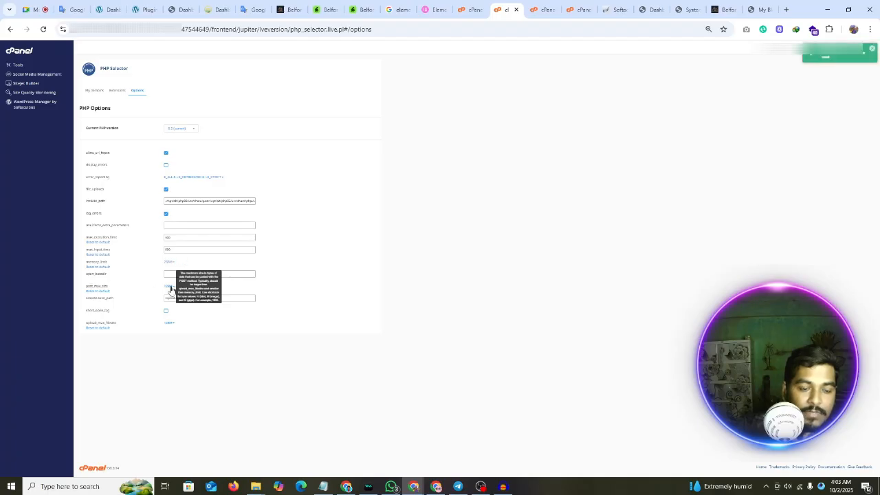
# Step: Look at the post_max_size choices without changing the value, and restore the browser zoom to 100%
pyautogui.click(170, 289)
pyautogui.click(243, 386)
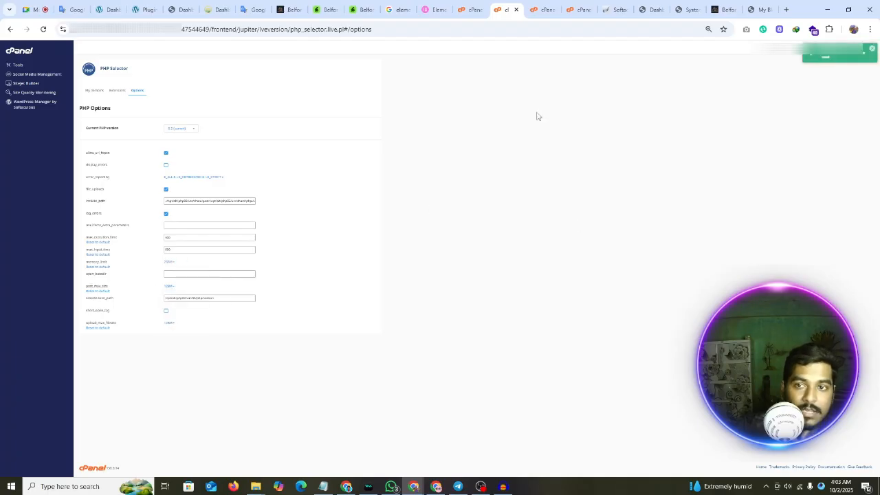
pyautogui.click(708, 29)
pyautogui.click(711, 48)
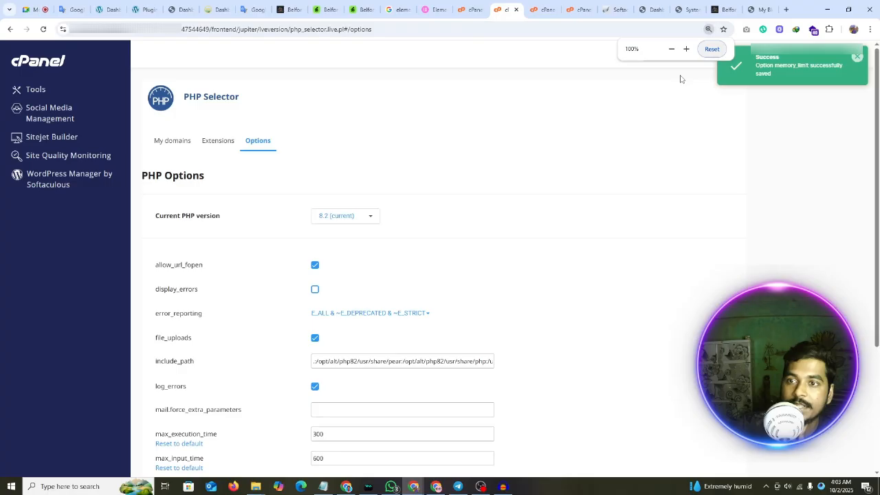
# Step: Check the PHP Post Max Size entry in WordPress System Info against the post_max_size choices in cPanel's PHP options, leaving the value as it is
pyautogui.click(682, 6)
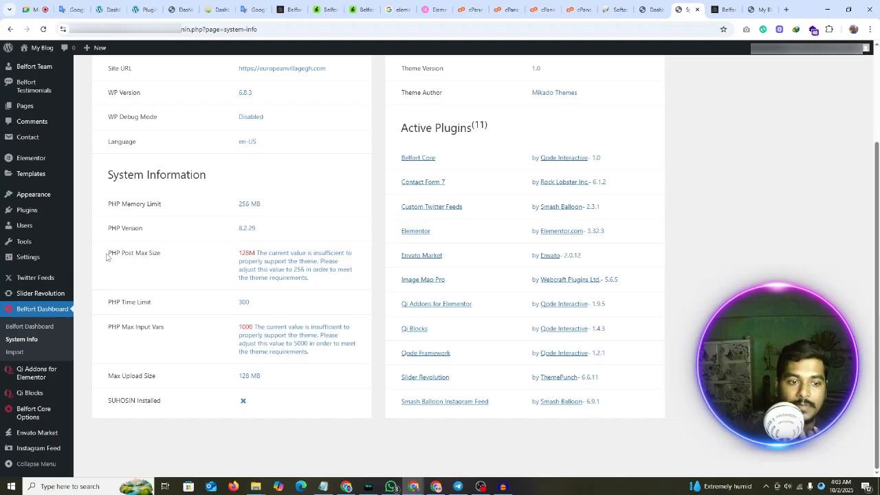
pyautogui.moveTo(106, 257); pyautogui.dragTo(161, 253)
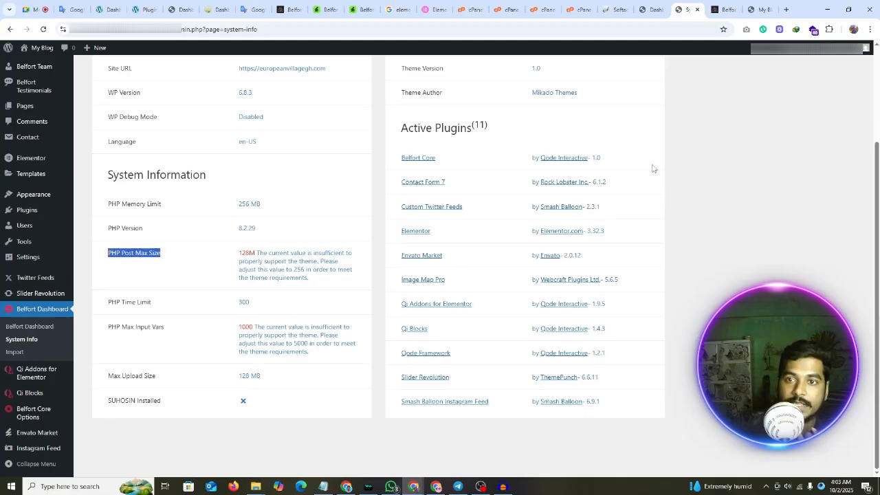
pyautogui.click(506, 9)
pyautogui.scroll(-3, 585, 279)
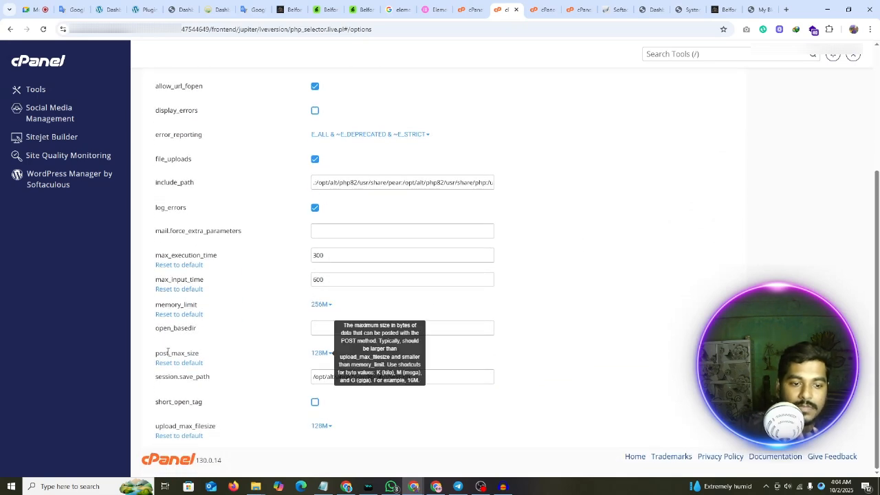
pyautogui.click(328, 354)
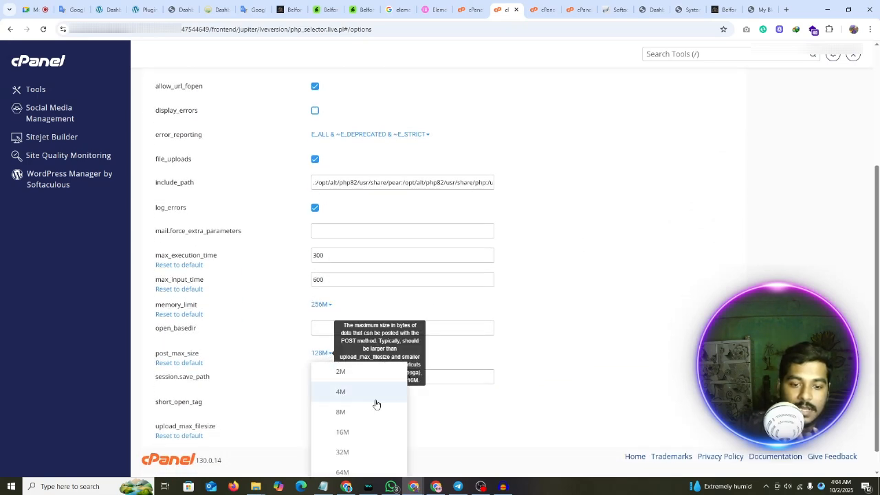
pyautogui.scroll(-1, 536, 362)
pyautogui.click(558, 314)
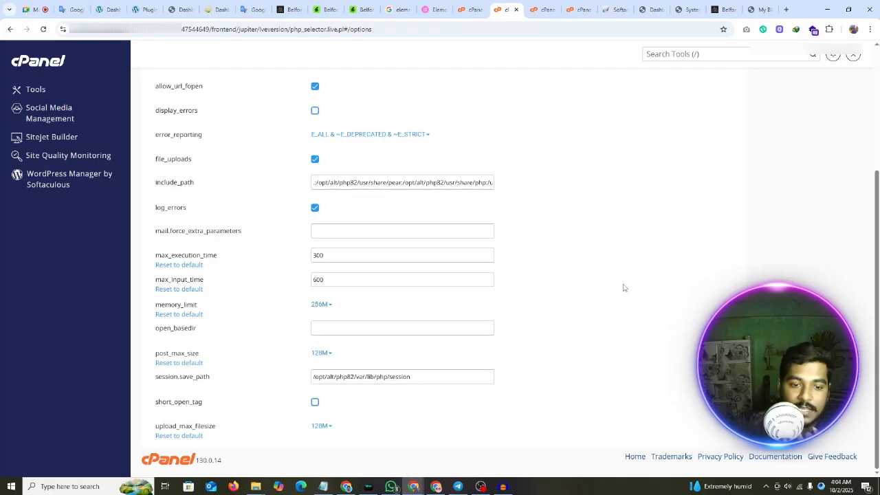
# Step: Return to the WordPress System Info page and check the PHP Max Input Vars entry against the theme's requirement
pyautogui.click(687, 9)
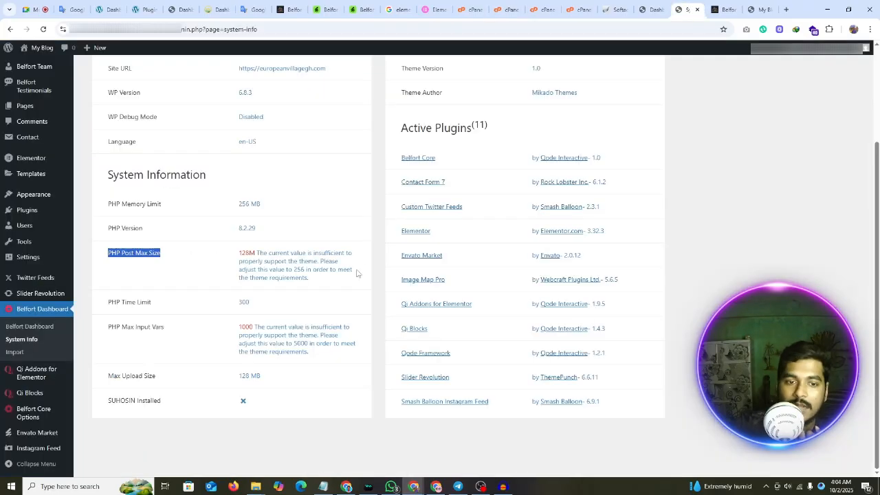
pyautogui.click(150, 342)
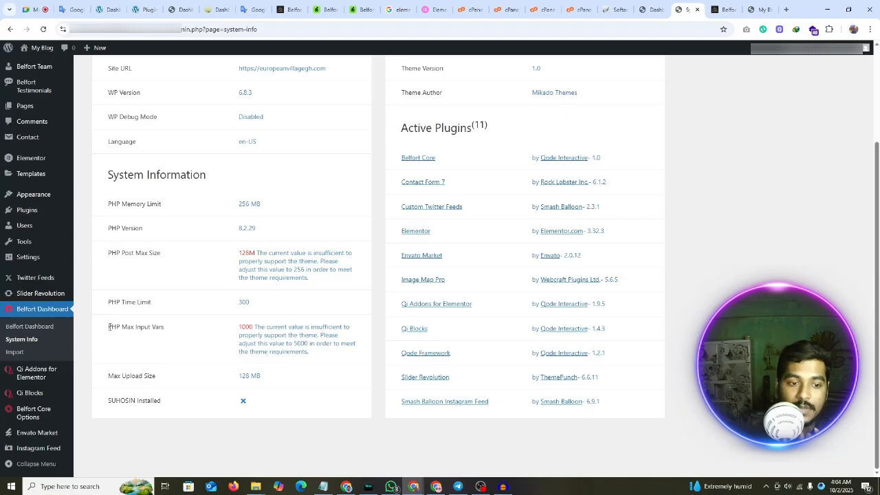
pyautogui.moveTo(109, 326); pyautogui.dragTo(167, 330)
pyautogui.click(213, 336)
pyautogui.scroll(1, 603, 174)
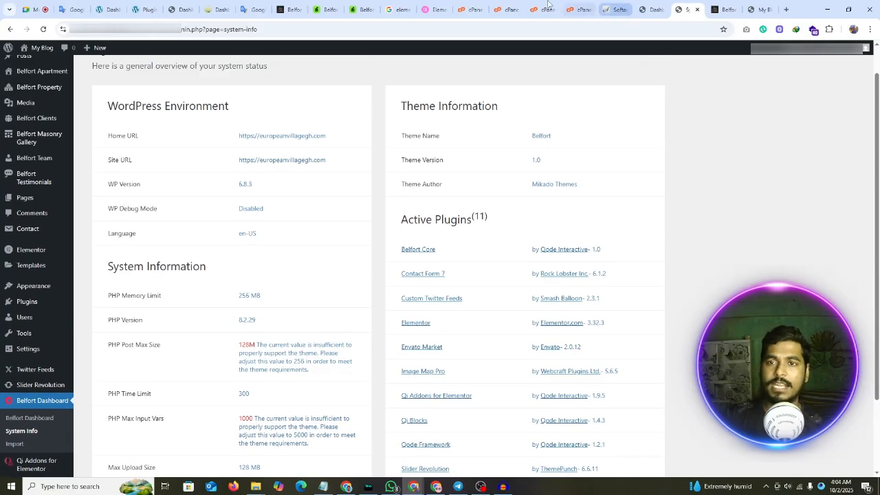
# Step: Open File Manager from the cPanel tools page and go into the public_html folder
pyautogui.click(479, 9)
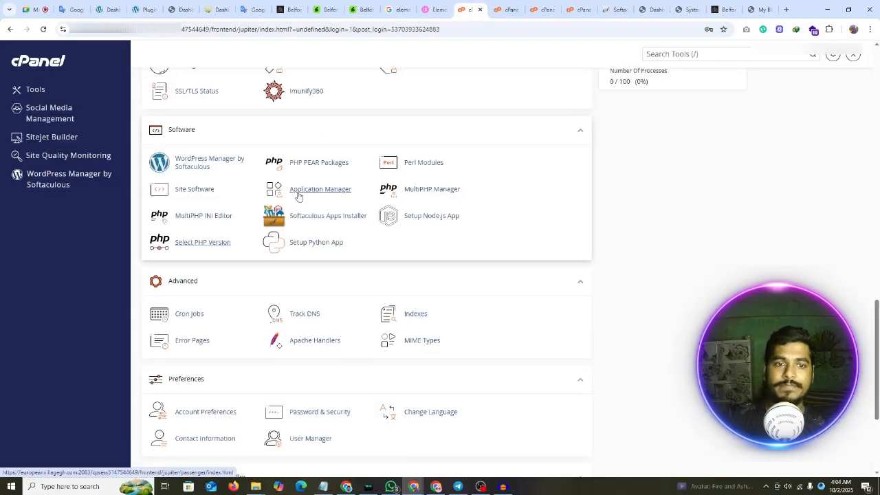
pyautogui.scroll(10, 297, 191)
pyautogui.scroll(-1, 283, 211)
pyautogui.scroll(3, 282, 210)
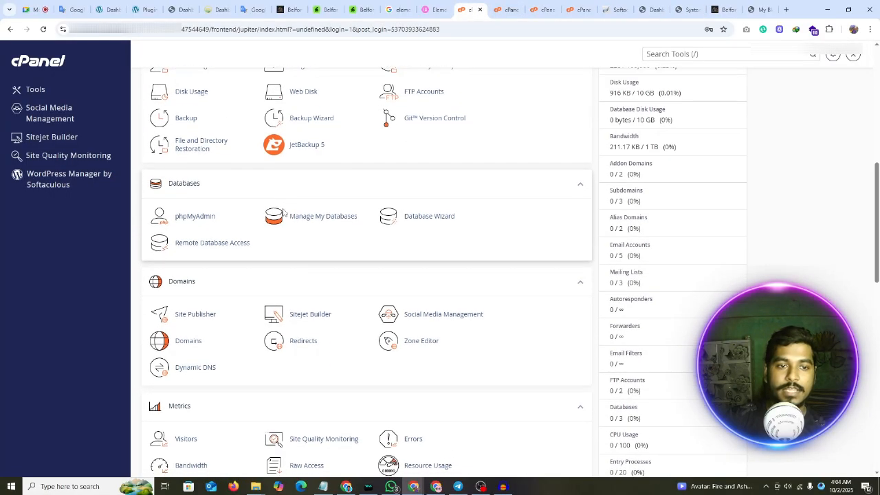
pyautogui.click(196, 160)
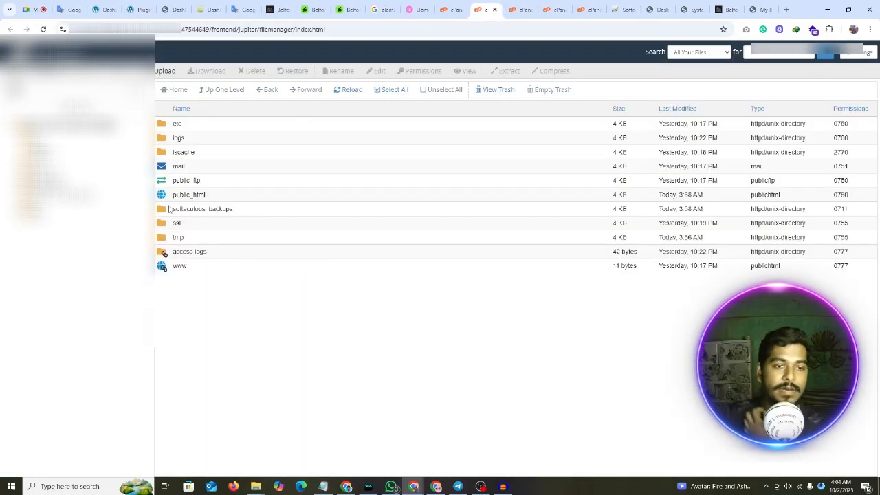
pyautogui.doubleClick(163, 198)
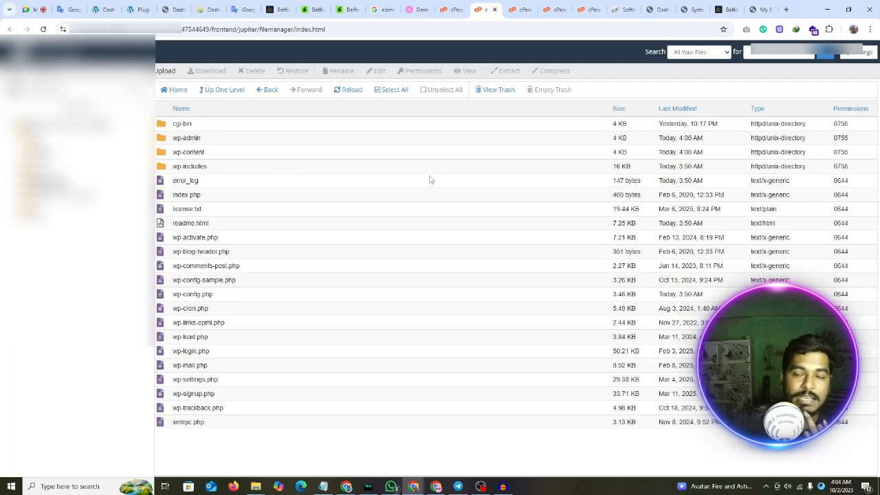
# Step: Turn on Show Hidden Files (dotfiles) in the File Manager preferences and save them
pyautogui.click(857, 53)
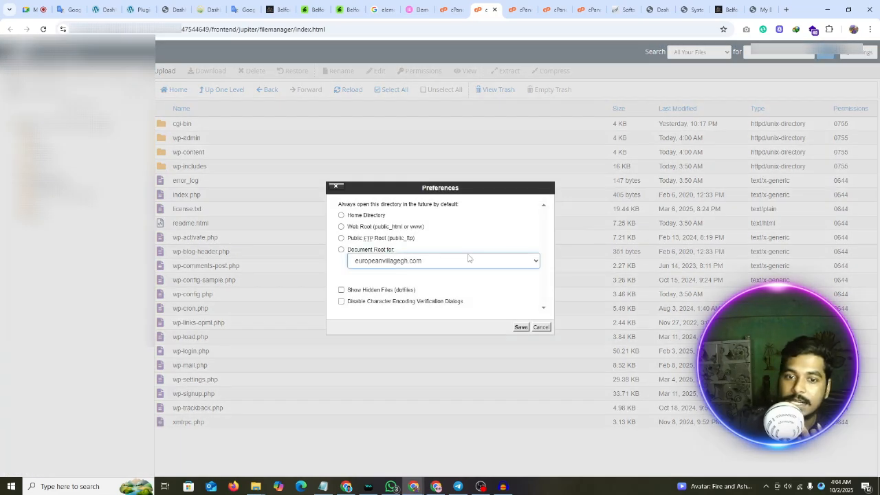
pyautogui.click(342, 290)
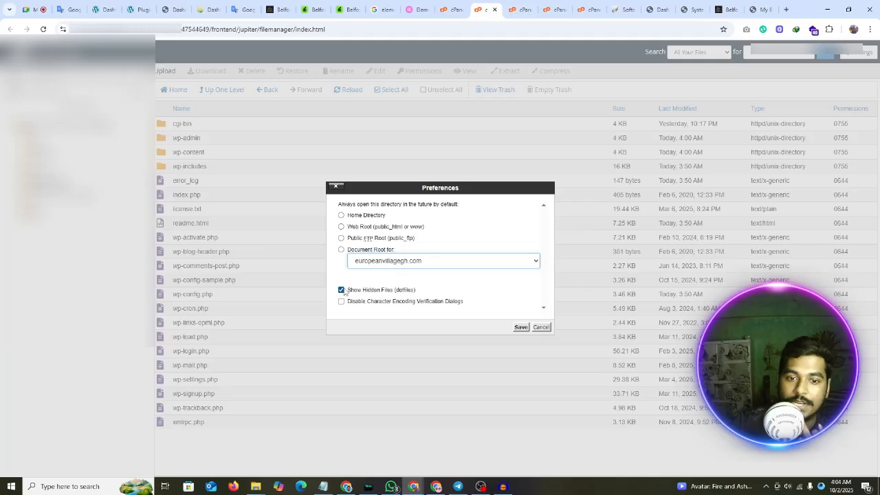
pyautogui.click(520, 327)
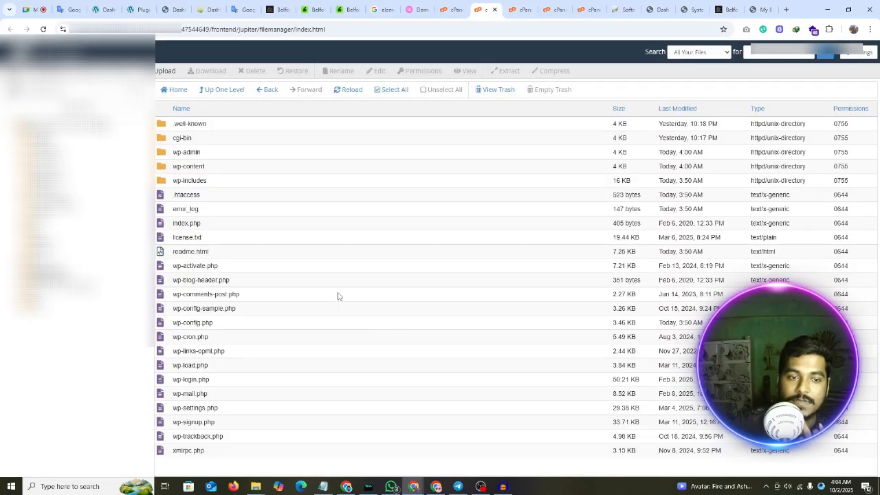
# Step: Open the .htaccess file in public_html for editing and add two blank lines above the # END WordPress line
pyautogui.click(259, 194)
pyautogui.rightClick(307, 195)
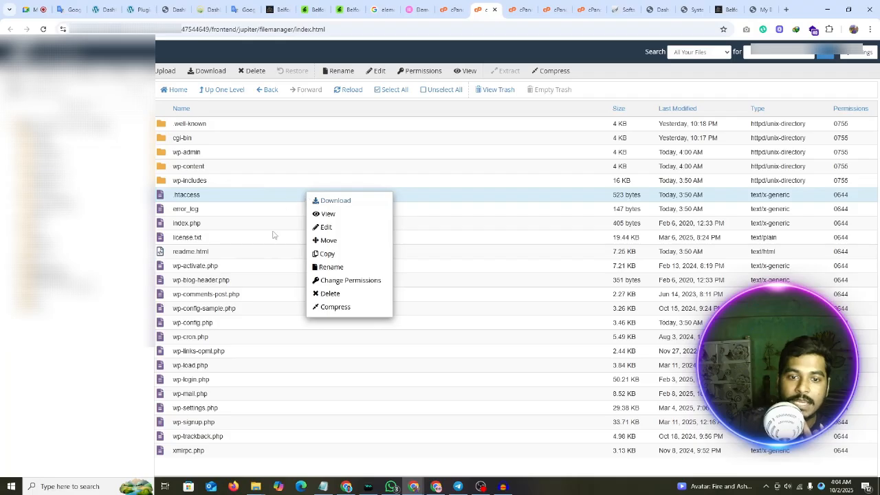
pyautogui.click(336, 228)
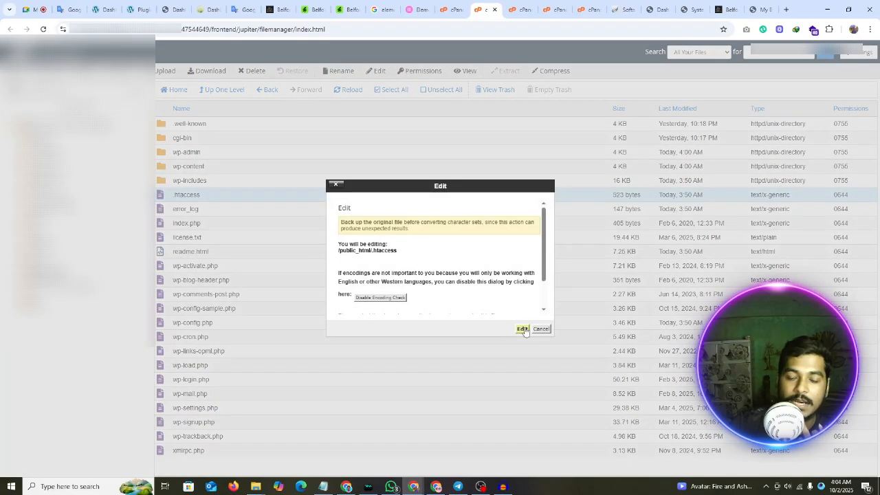
pyautogui.click(523, 328)
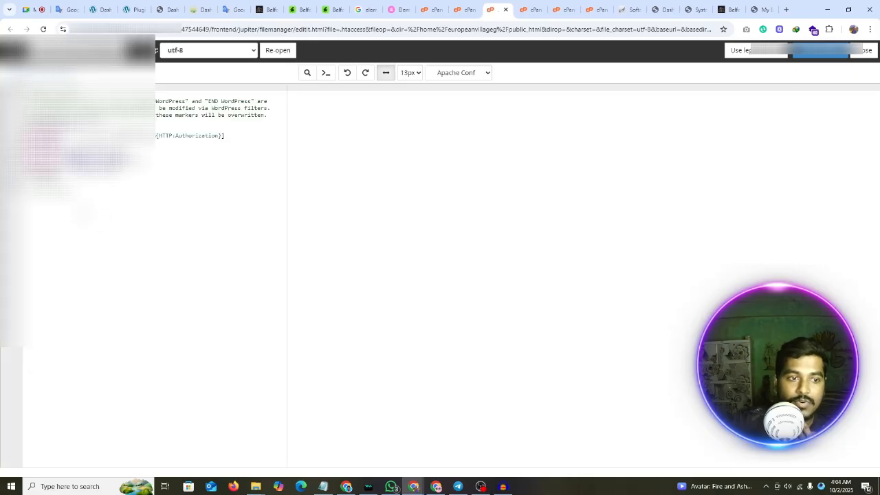
pyautogui.click(139, 184)
pyautogui.press('Return')
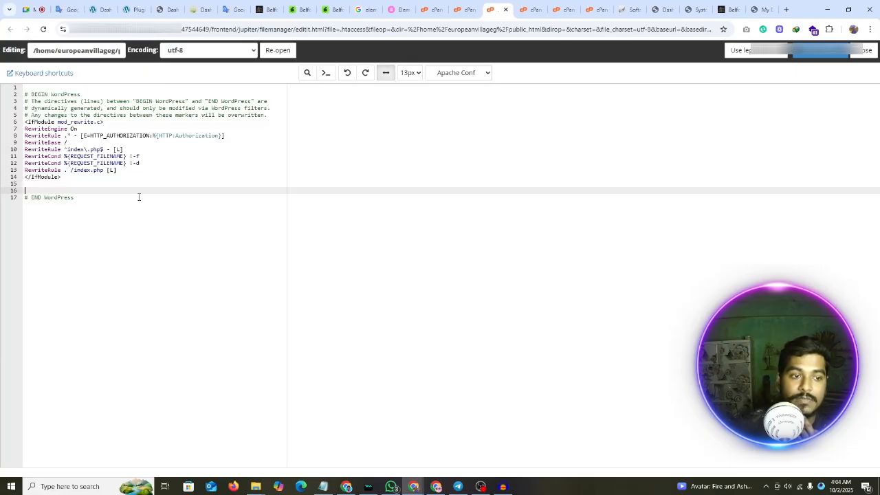
pyautogui.press('Return')
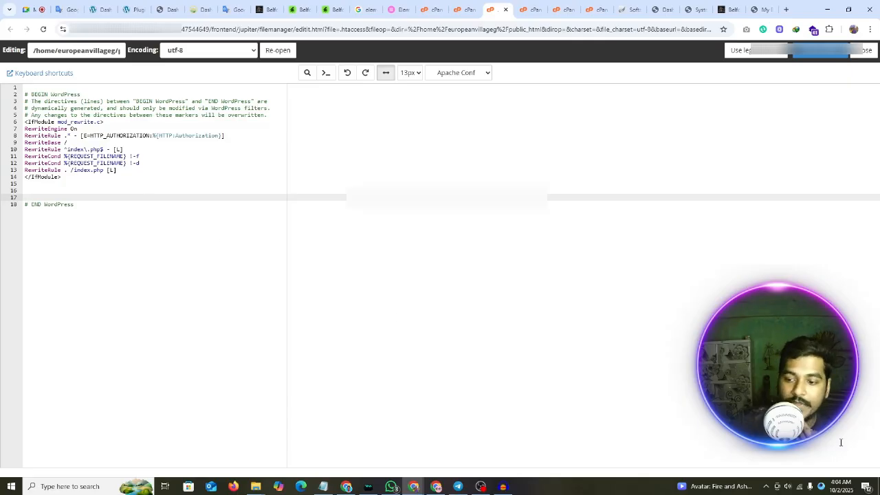
# Step: Switch to the computer's file search tool, search for htaccess and open the note "How to Increse file size in WordPress"
pyautogui.click(765, 486)
pyautogui.click(737, 436)
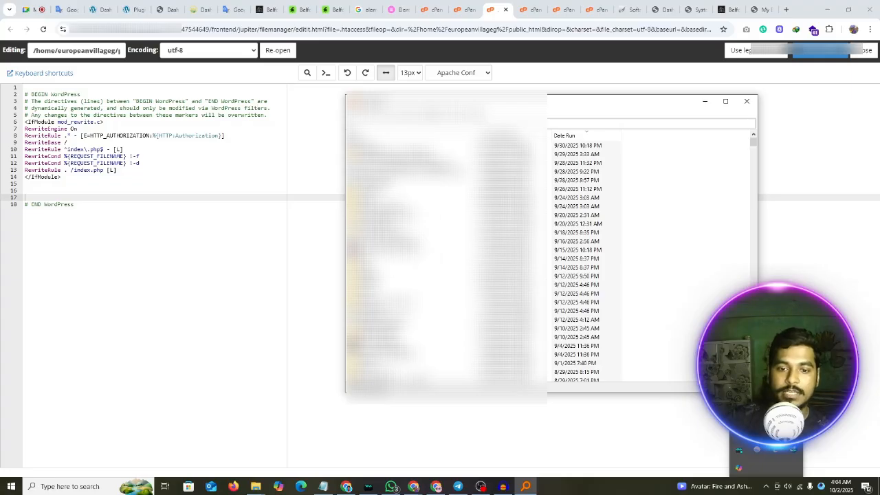
pyautogui.write('htaccess')
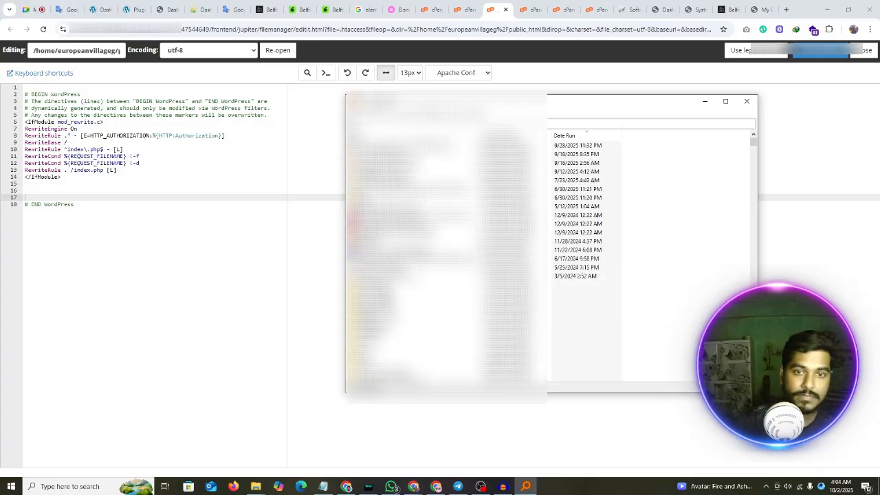
pyautogui.press('Down')
pyautogui.press('Return')
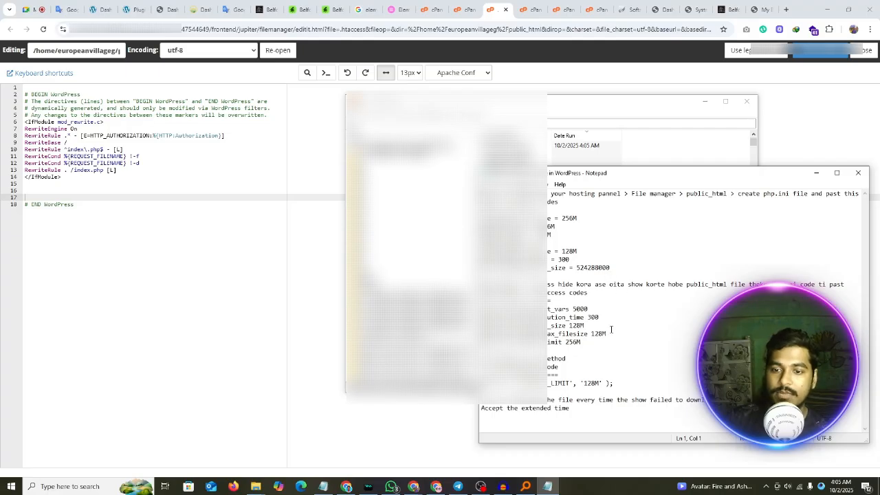
# Step: Copy the note's five php_value lines, from max_input_vars 5000 to memory_limit 256M, into the .htaccess file above # END WordPress
pyautogui.moveTo(587, 343); pyautogui.dragTo(481, 309)
pyautogui.rightClick(511, 309)
pyautogui.click(537, 340)
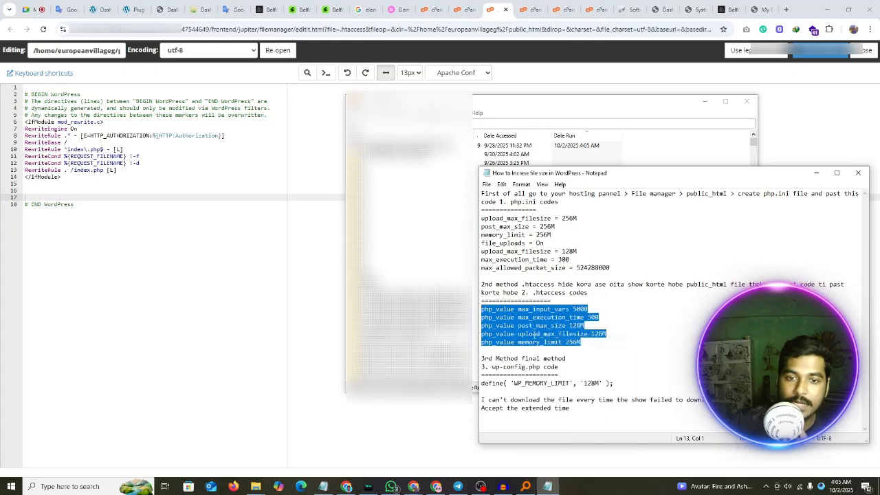
pyautogui.click(46, 200)
pyautogui.hotkey('ctrl', 'v')
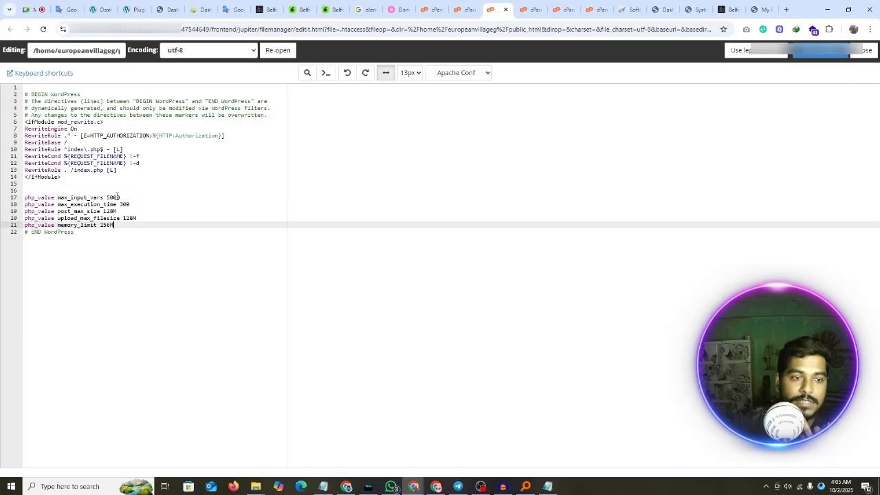
# Step: Delete the max_execution_time line from the pasted .htaccess code and set post_max_size to 246M
pyautogui.moveTo(143, 205); pyautogui.dragTo(23, 205)
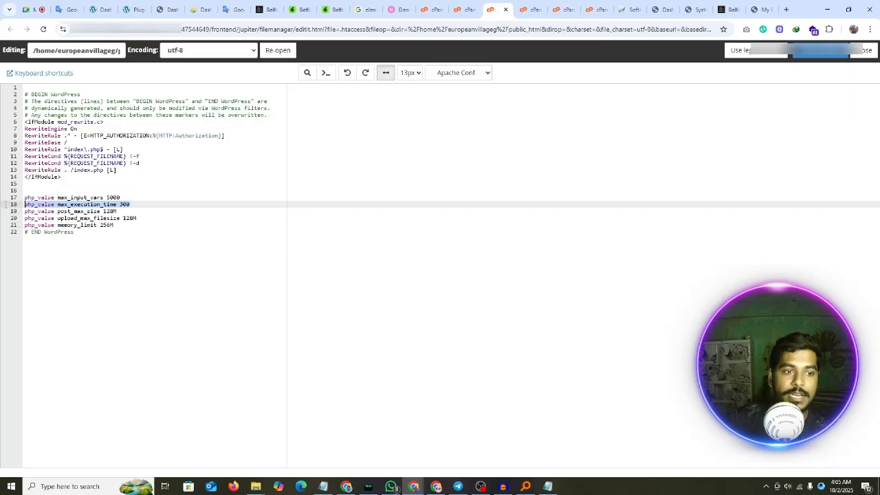
pyautogui.press('BackSpace')
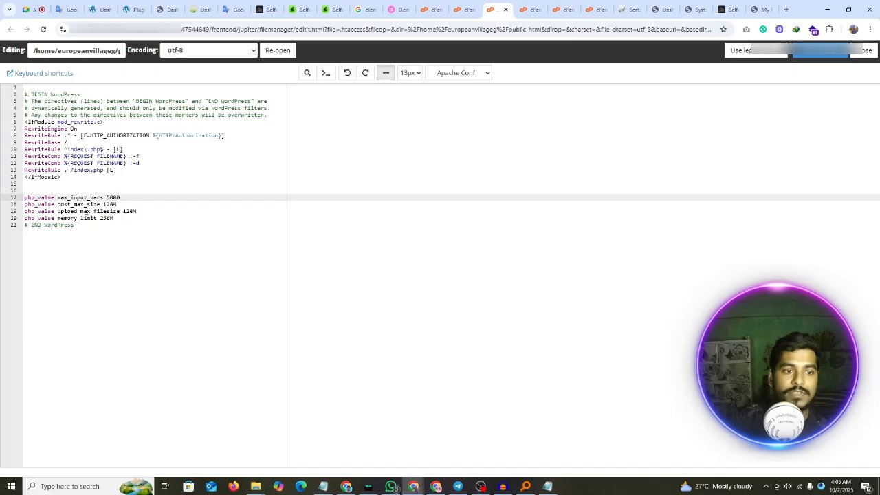
pyautogui.click(115, 205)
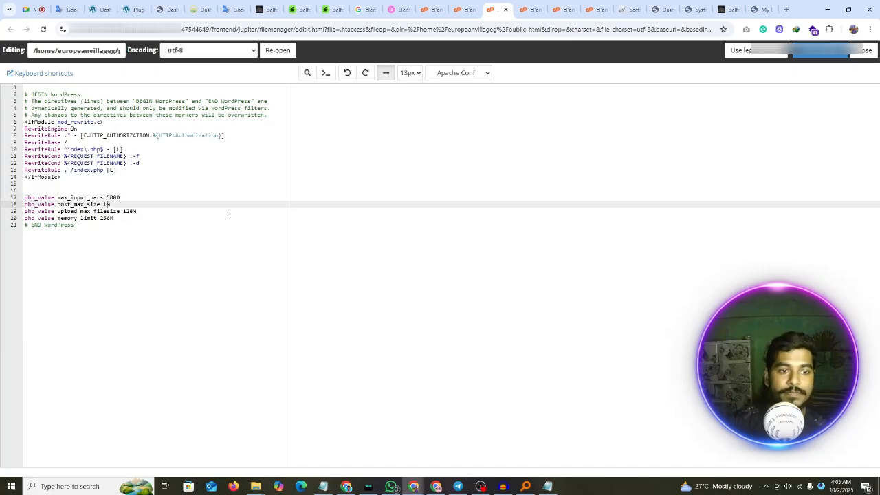
pyautogui.write('240')
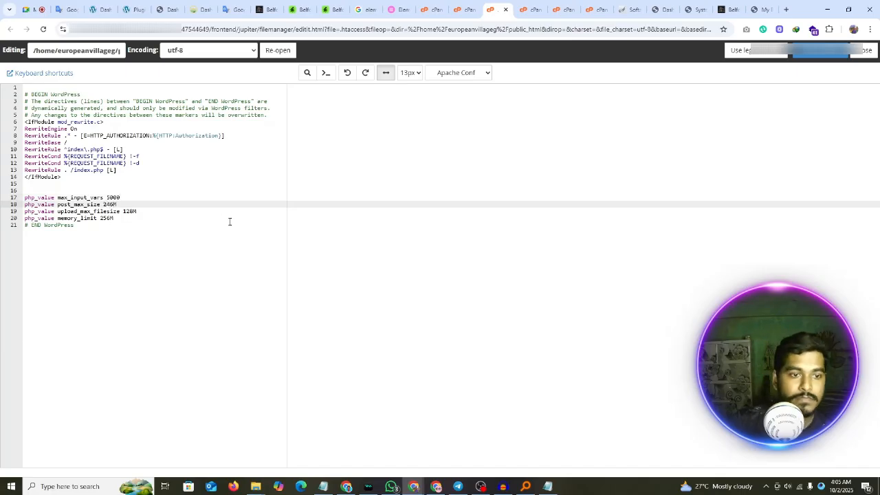
# Step: Set post_max_size to 256M in .htaccess, delete the upload_max_filesize and memory_limit lines, and save the file
pyautogui.write('56')
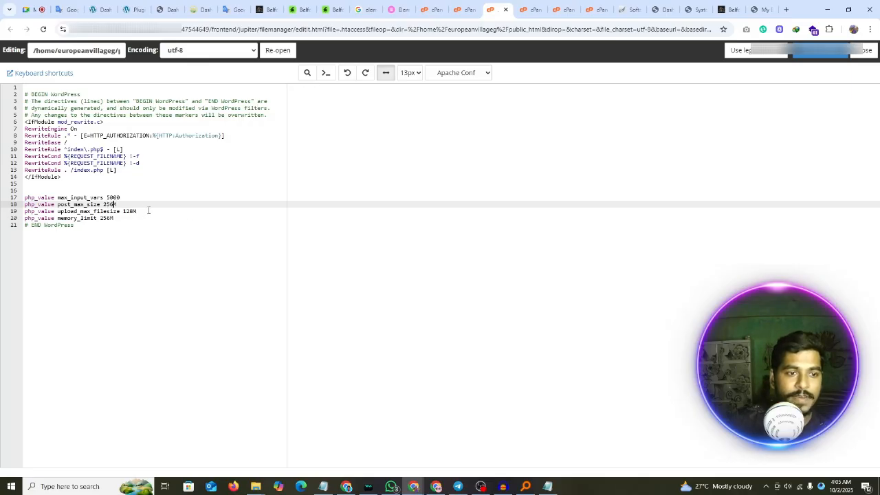
pyautogui.moveTo(148, 210); pyautogui.dragTo(22, 211)
pyautogui.press('BackSpace')
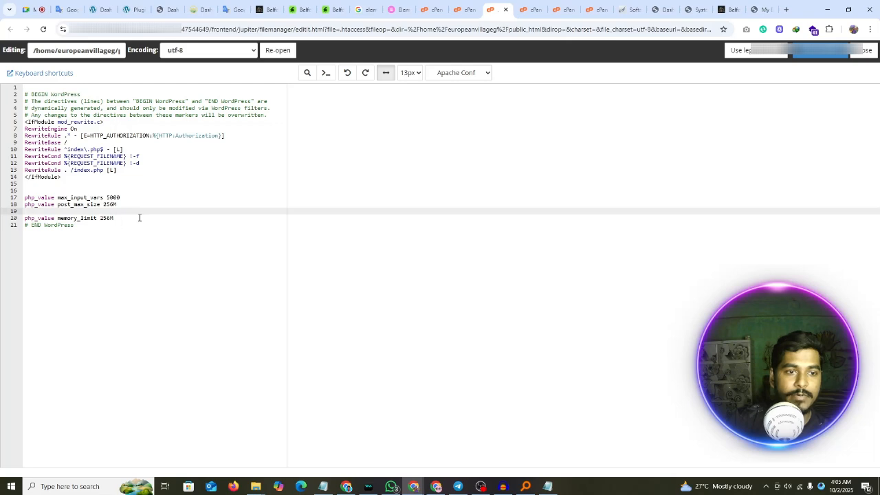
pyautogui.moveTo(139, 217); pyautogui.dragTo(35, 218)
pyautogui.press('BackSpace')
pyautogui.press('BackSpace')
pyautogui.press('BackSpace')
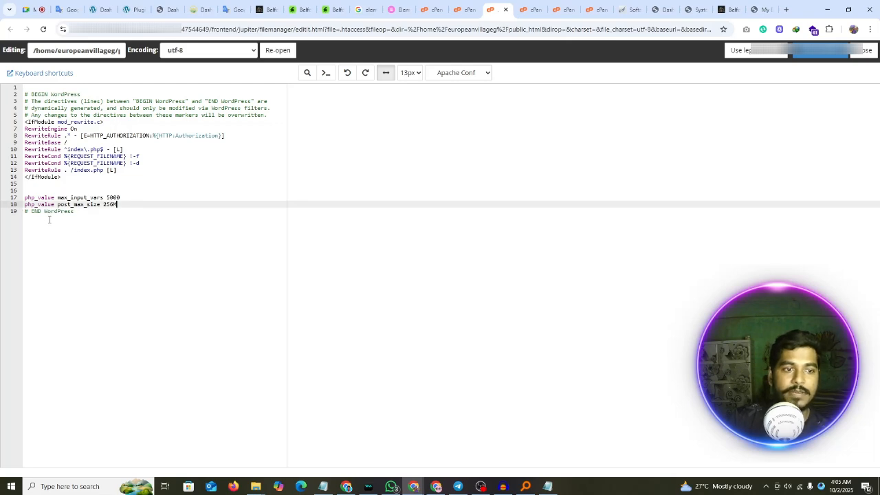
pyautogui.click(794, 52)
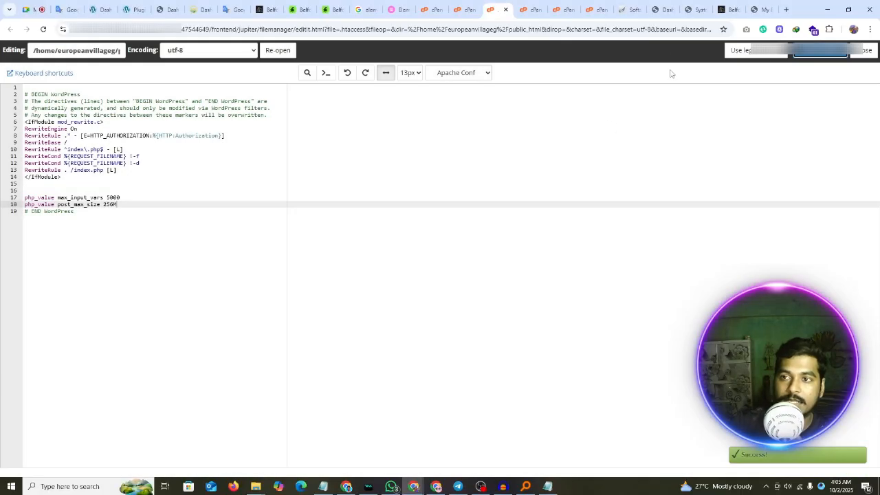
# Step: Reload the Belfort System Info page and check the PHP post max size and max input vars values
pyautogui.click(688, 9)
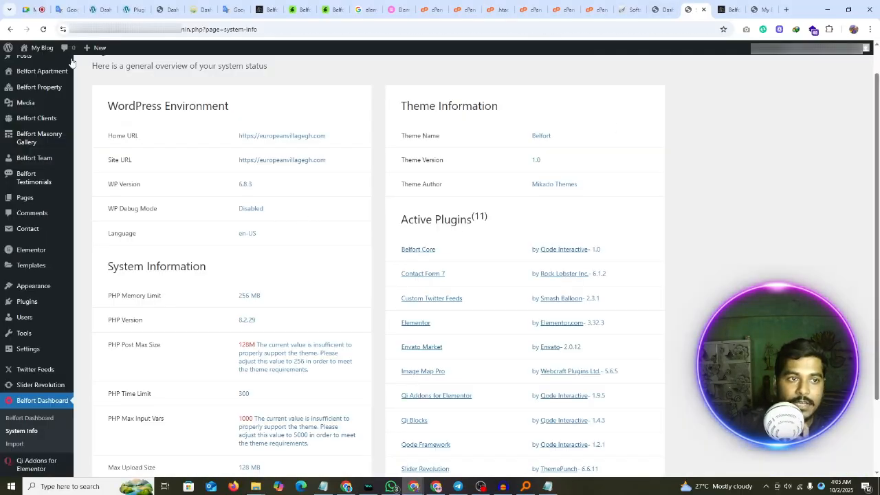
pyautogui.scroll(-2, 71, 61)
pyautogui.press('F5')
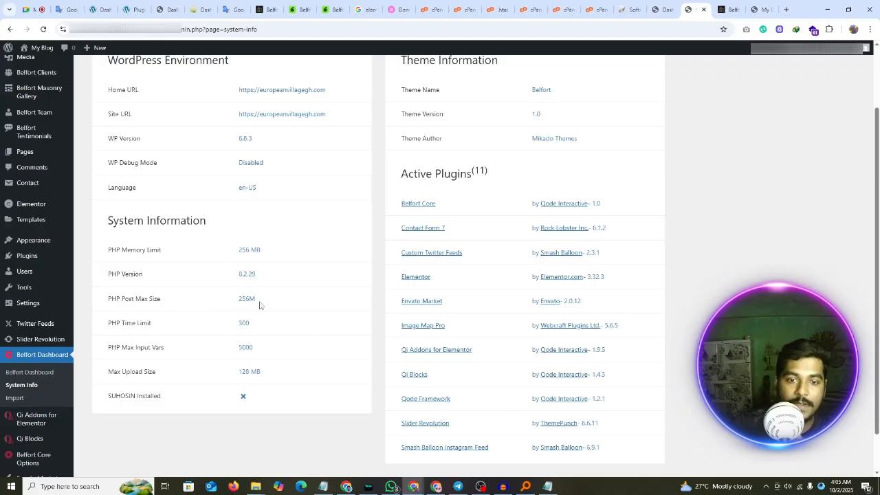
pyautogui.scroll(2, 261, 289)
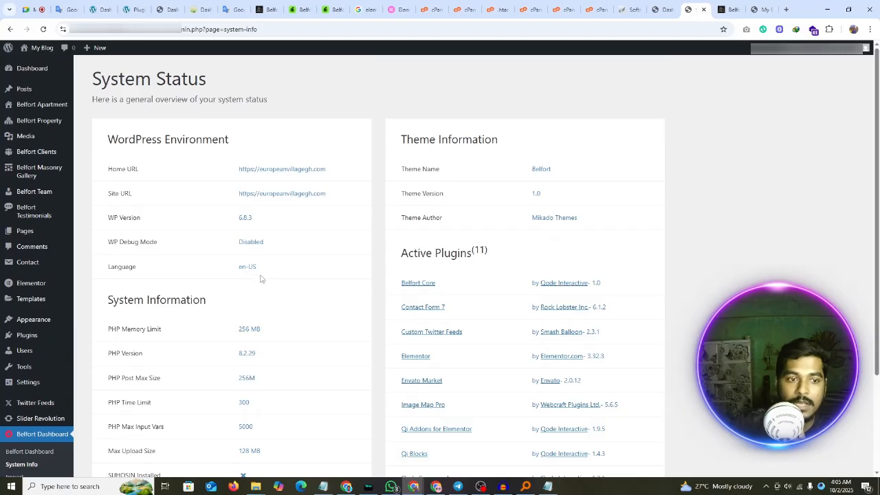
pyautogui.scroll(-2, 206, 295)
pyautogui.scroll(2, 275, 288)
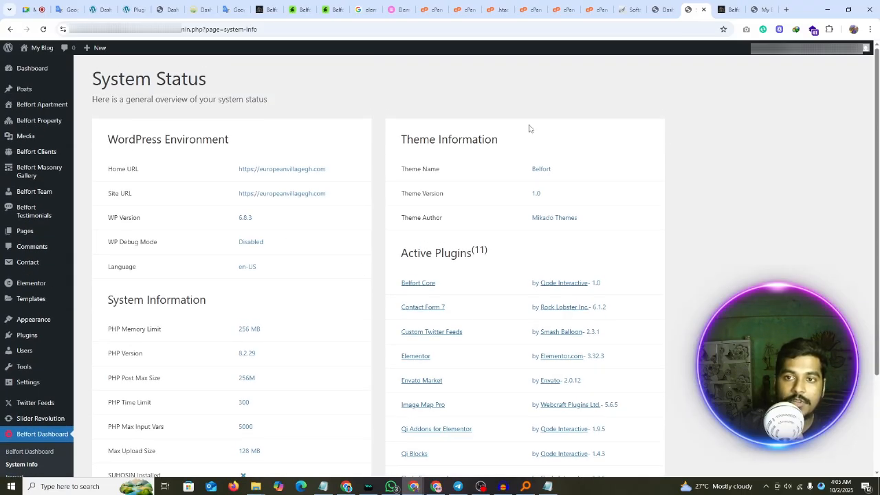
# Step: Close the .htaccess editor and the unneeded cPanel pages, and open the WordPress installation's Backup page in a new tab
pyautogui.click(503, 10)
pyautogui.click(505, 9)
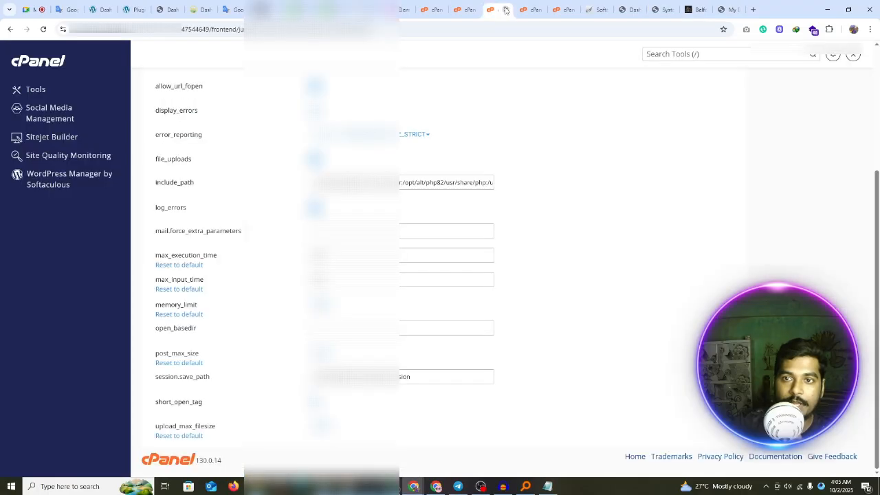
pyautogui.click(505, 10)
pyautogui.click(505, 10)
pyautogui.scroll(-3, 468, 384)
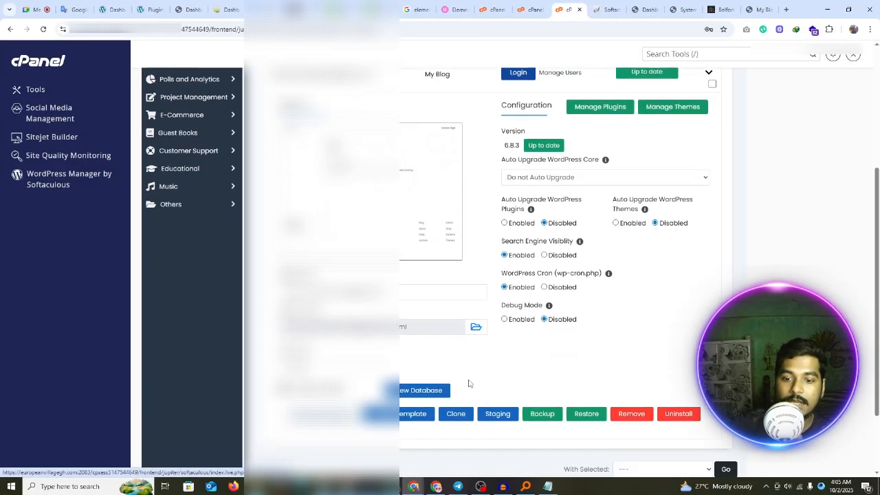
pyautogui.scroll(-2, 468, 383)
pyautogui.rightClick(555, 322)
pyautogui.click(585, 331)
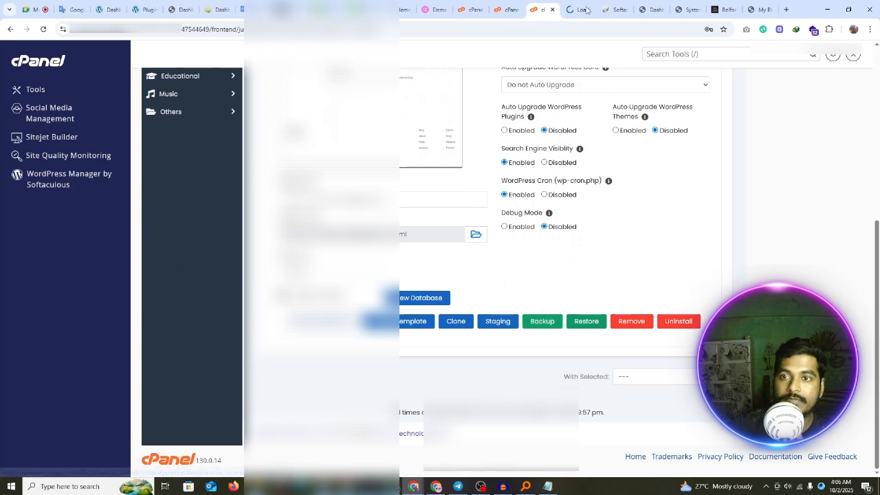
pyautogui.click(585, 9)
# Step: Back up the WordPress directory and database with the backup note "10-2-25 Before the demo import"
pyautogui.click(454, 273)
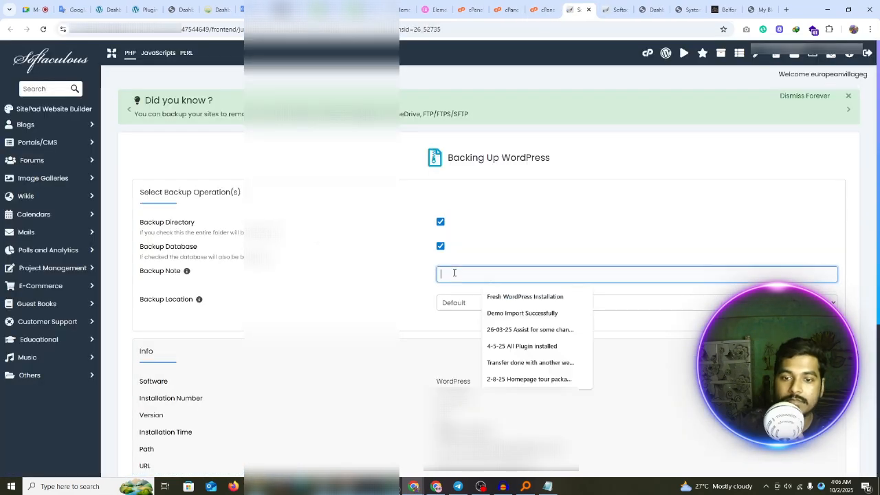
pyautogui.write('10')
pyautogui.click(491, 309)
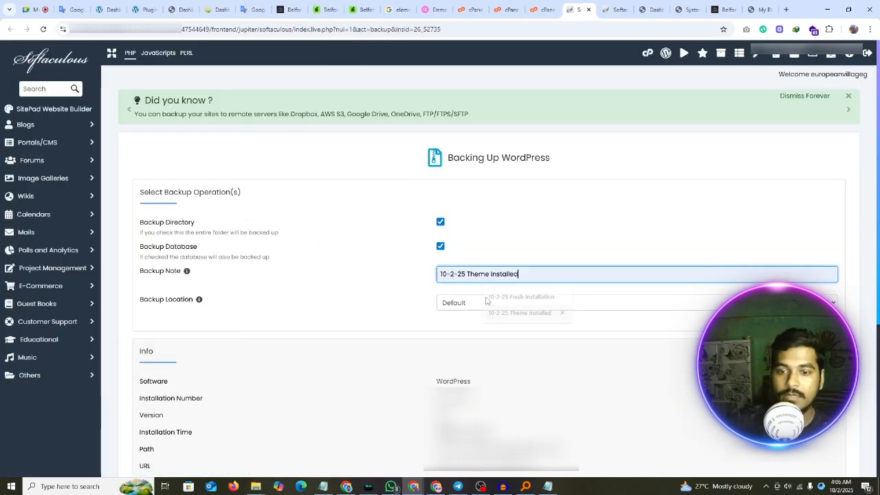
pyautogui.moveTo(466, 274); pyautogui.dragTo(598, 267)
pyautogui.press('BackSpace')
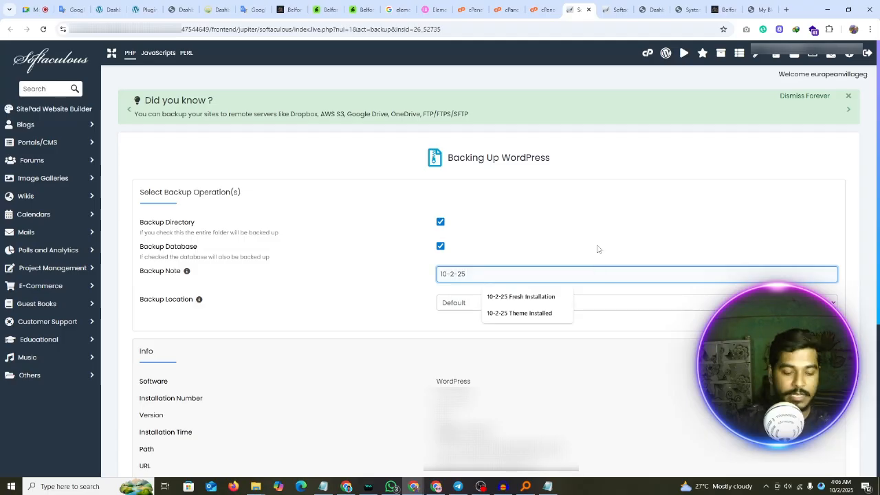
pyautogui.write('Be')
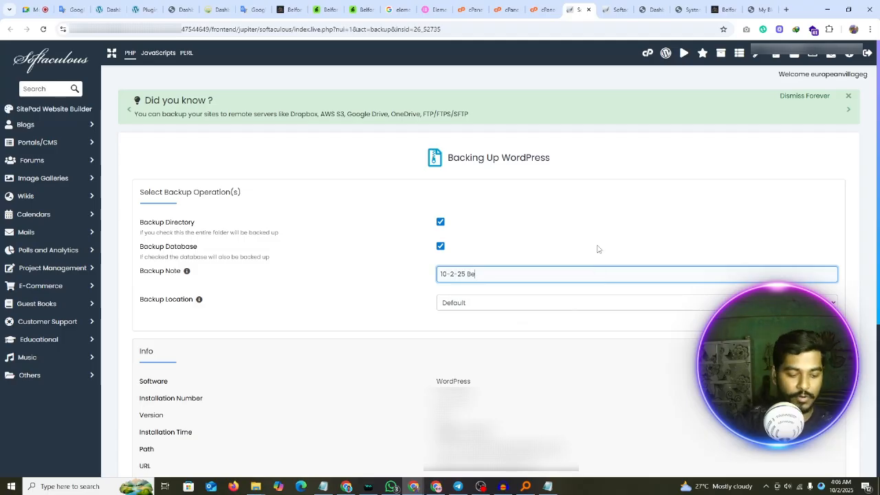
pyautogui.write('fore the')
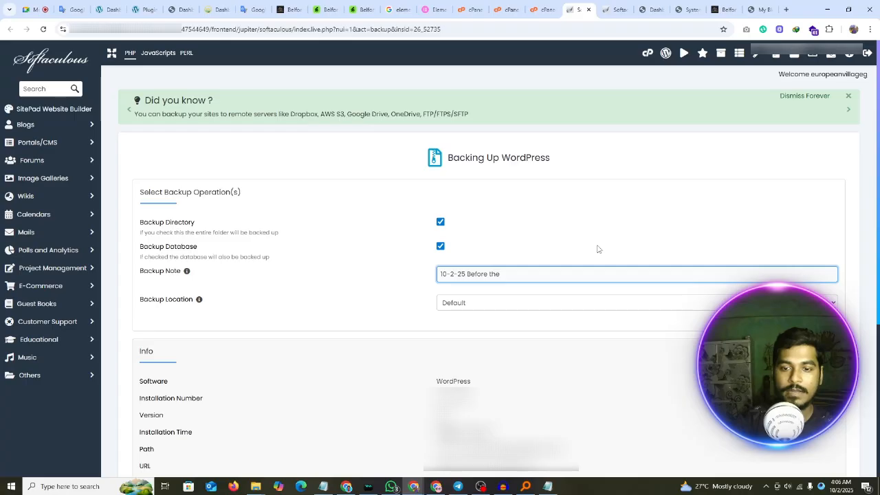
pyautogui.write(' demo impo')
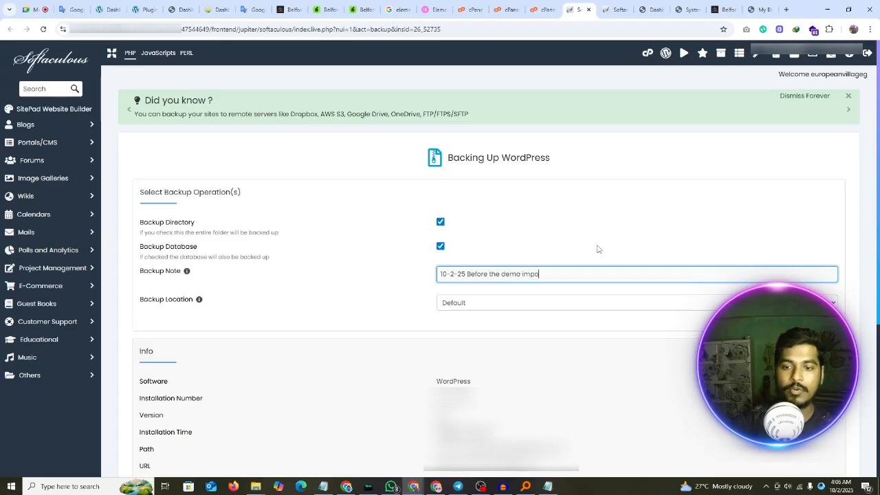
pyautogui.write('rt')
pyautogui.press('Return')
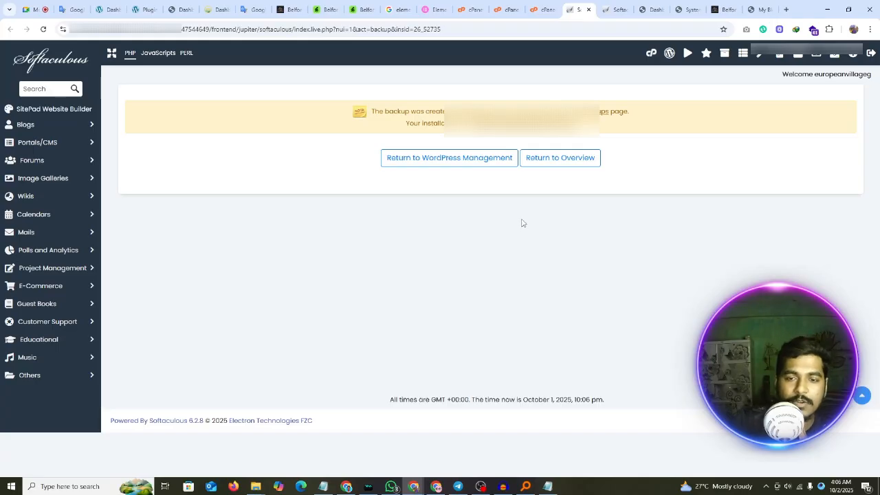
# Step: Close the finished backup page and open the Belfort theme's demo content Import page in WordPress
pyautogui.click(409, 163)
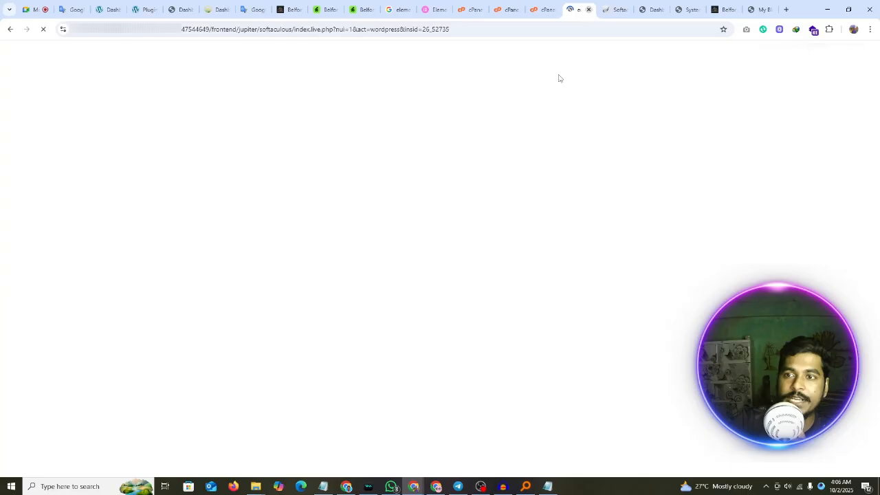
pyautogui.click(589, 11)
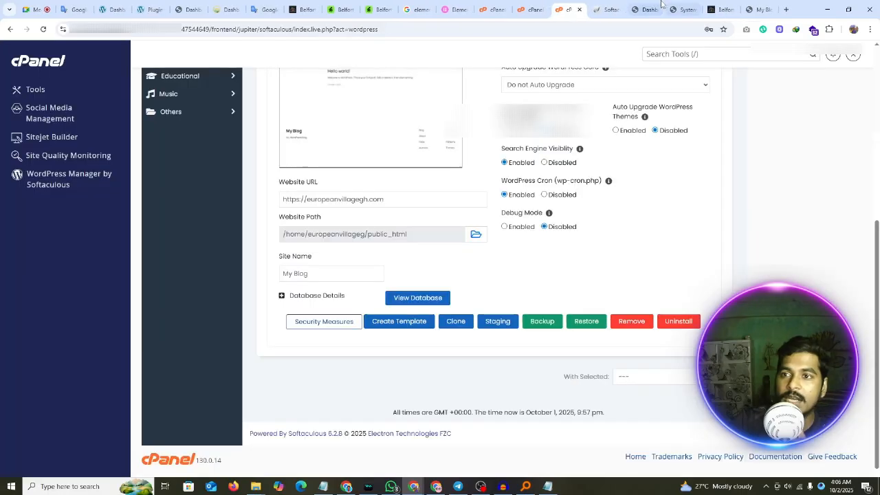
pyautogui.click(660, 10)
pyautogui.scroll(-1, 240, 306)
pyautogui.scroll(-2, 241, 306)
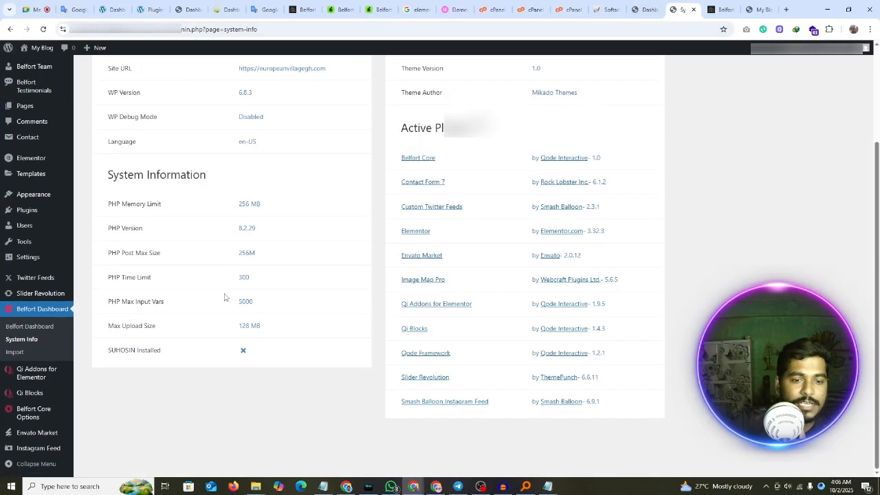
pyautogui.click(16, 355)
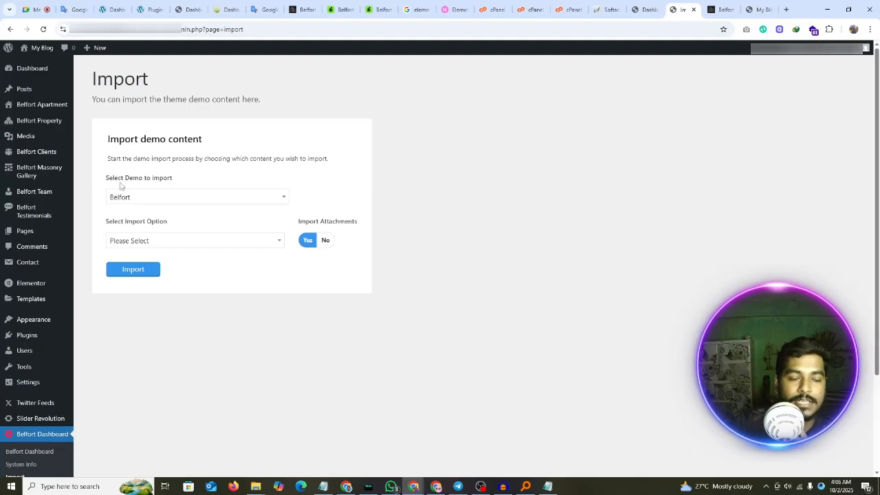
# Step: Import the Belfort demo with import option All and attachments included, confirming the import
pyautogui.click(179, 198)
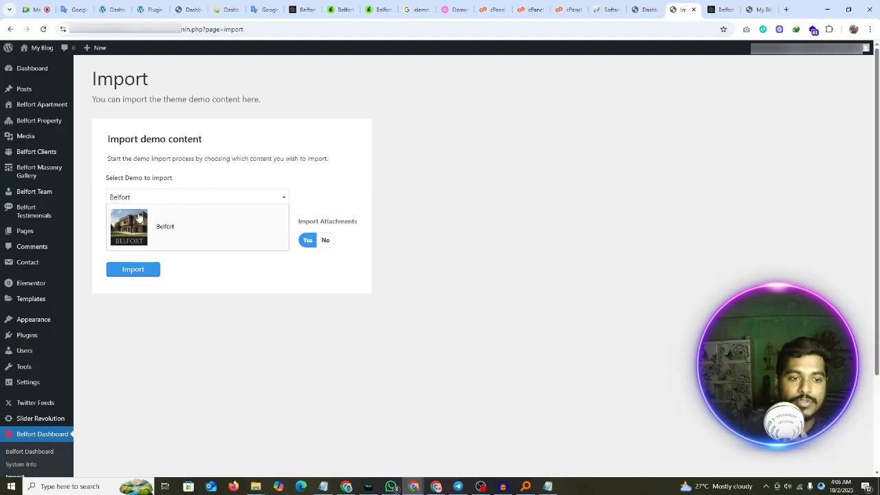
pyautogui.click(129, 233)
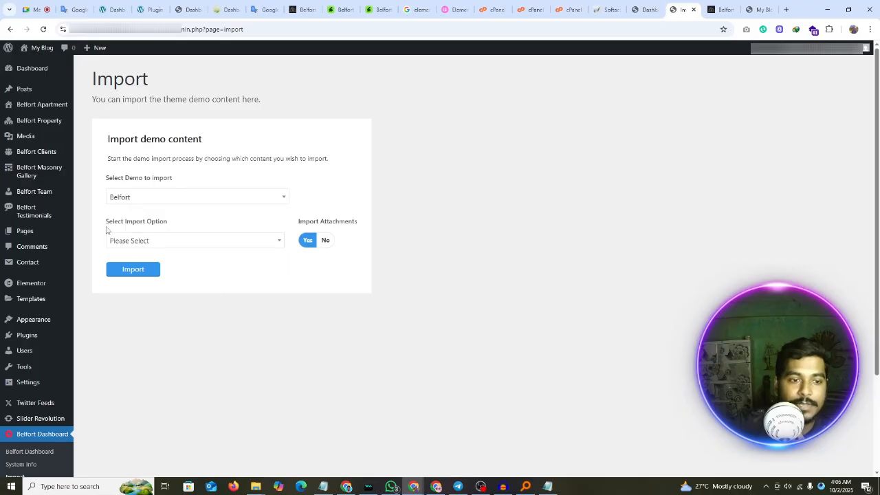
pyautogui.click(187, 245)
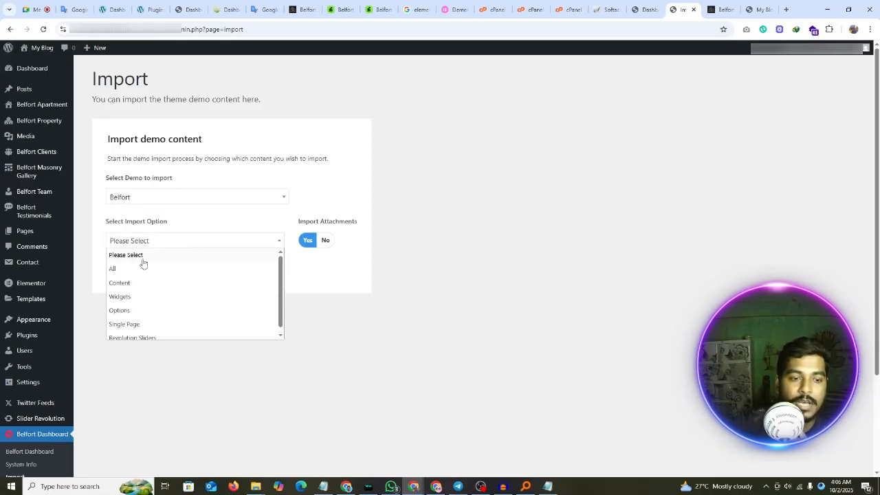
pyautogui.click(113, 269)
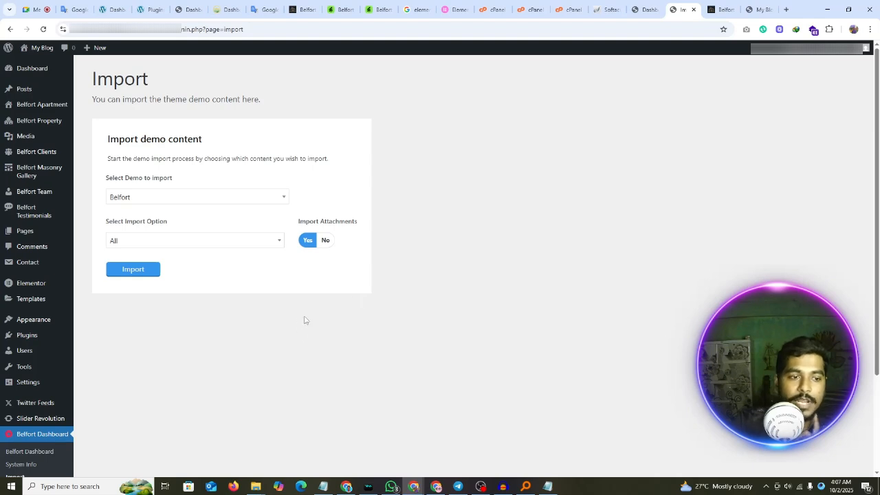
pyautogui.click(153, 246)
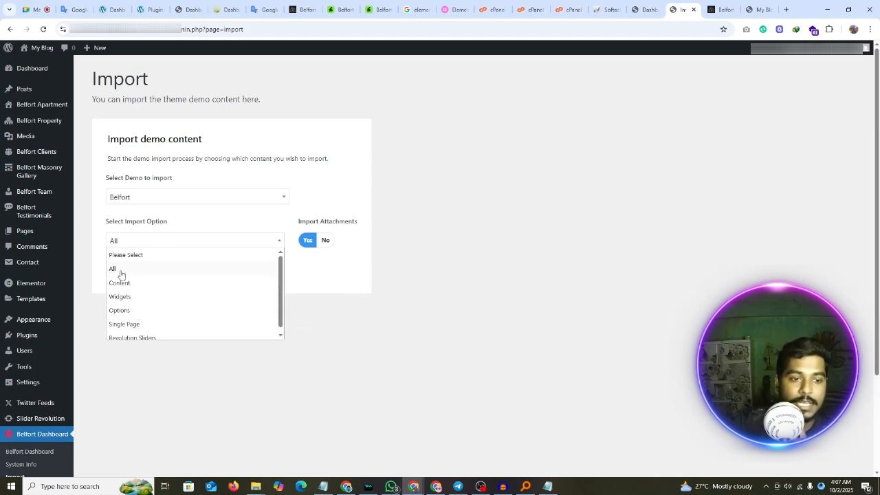
pyautogui.click(121, 275)
pyautogui.click(137, 272)
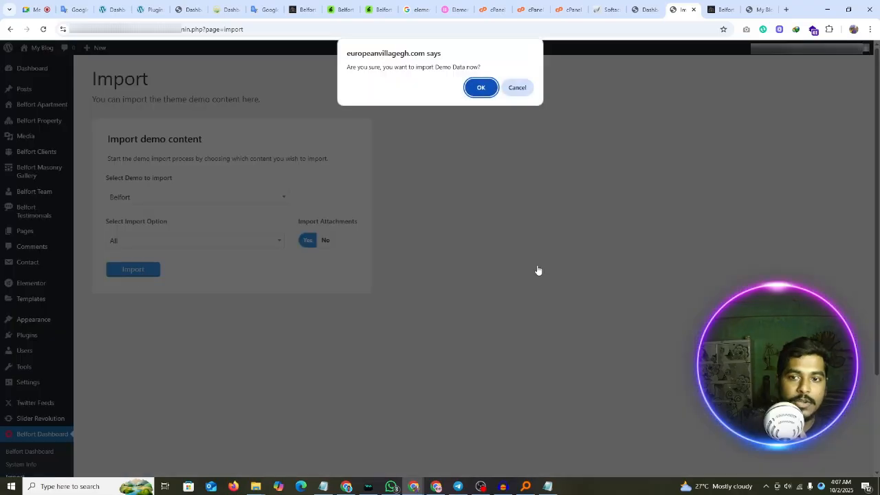
pyautogui.click(480, 88)
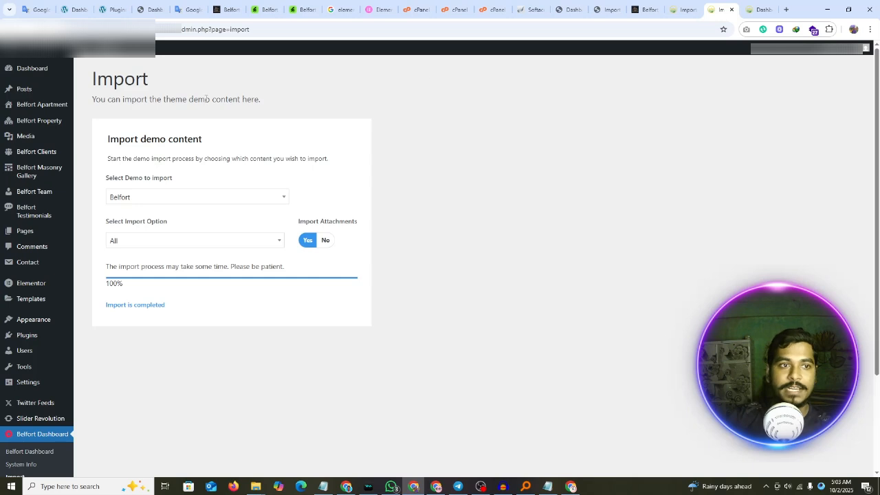
# Step: Open the public front end of the website in a new tab
pyautogui.moveTo(55, 52)
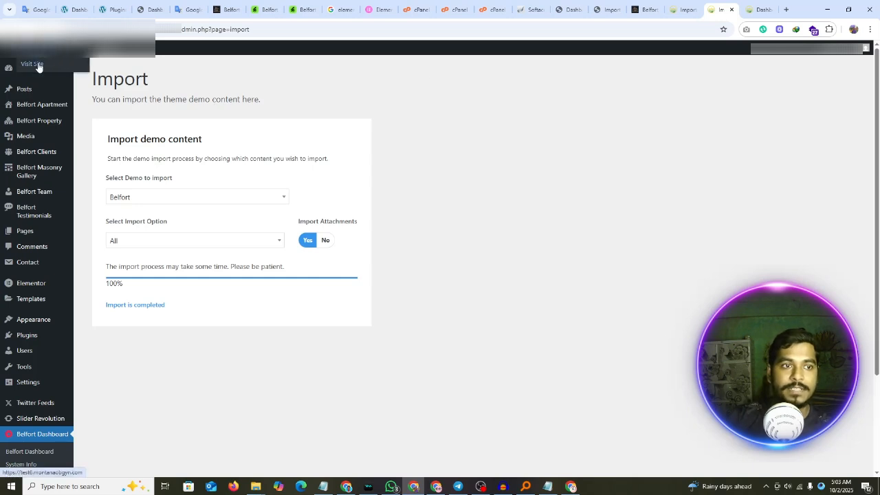
pyautogui.click(38, 67)
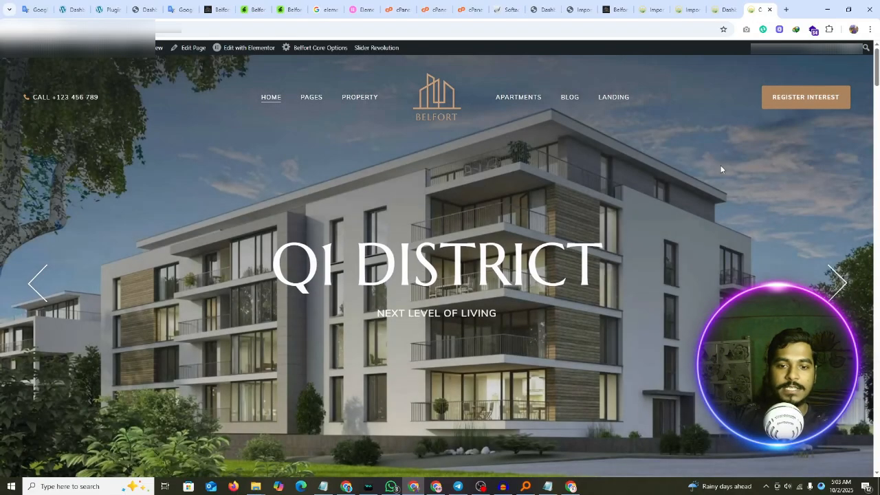
pyautogui.moveTo(269, 98)
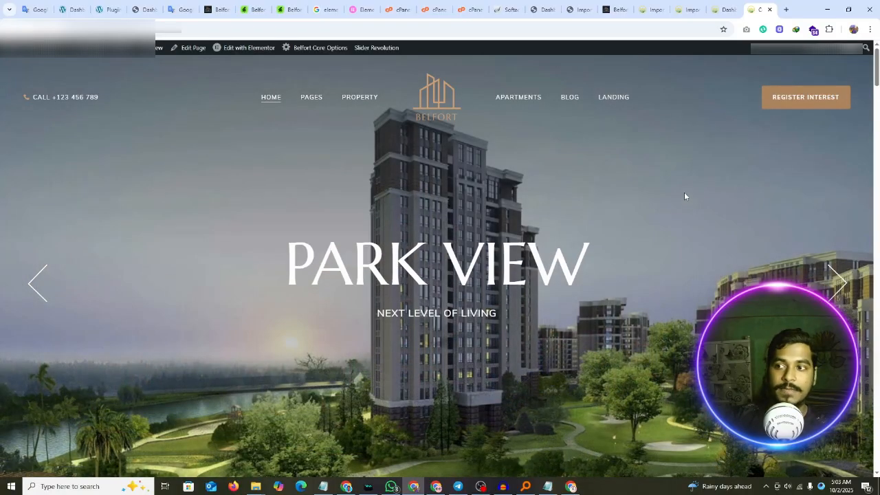
# Step: Examine the imported home page sections, from the hero slider through the apartment map, developments and FAQ to the partner logos
pyautogui.scroll(-1, 666, 183)
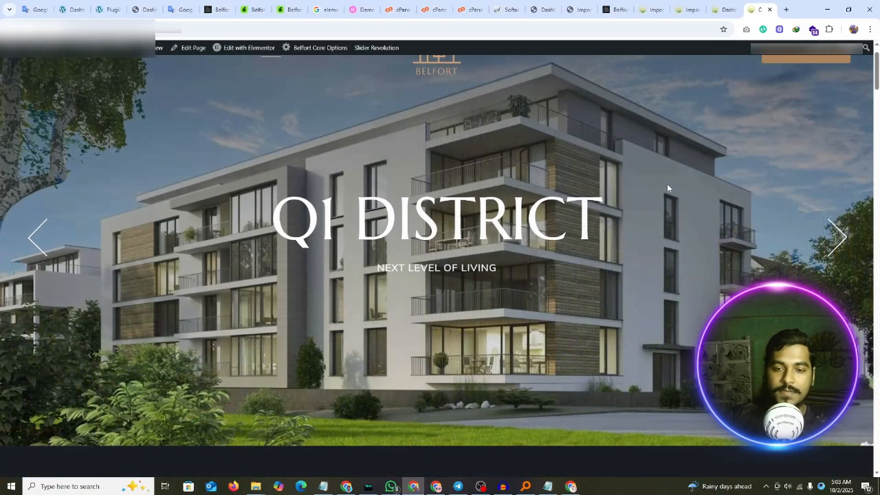
pyautogui.scroll(-3, 666, 183)
pyautogui.scroll(-4, 666, 188)
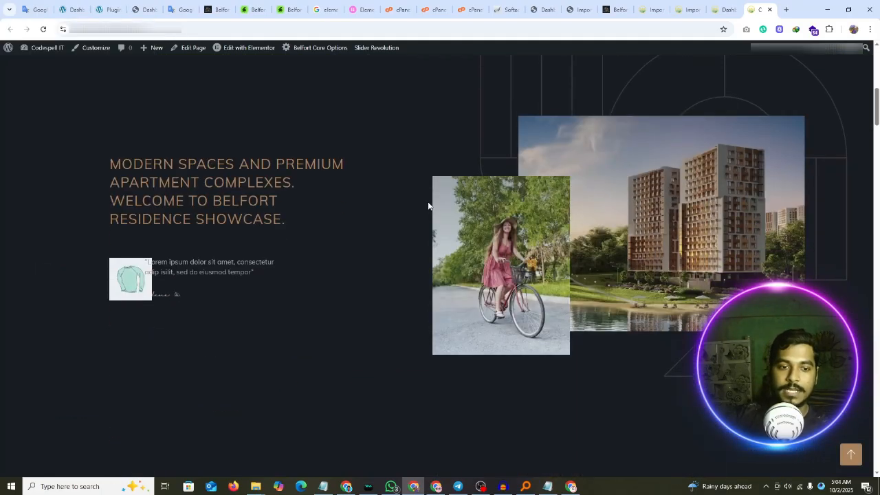
pyautogui.scroll(-5, 428, 206)
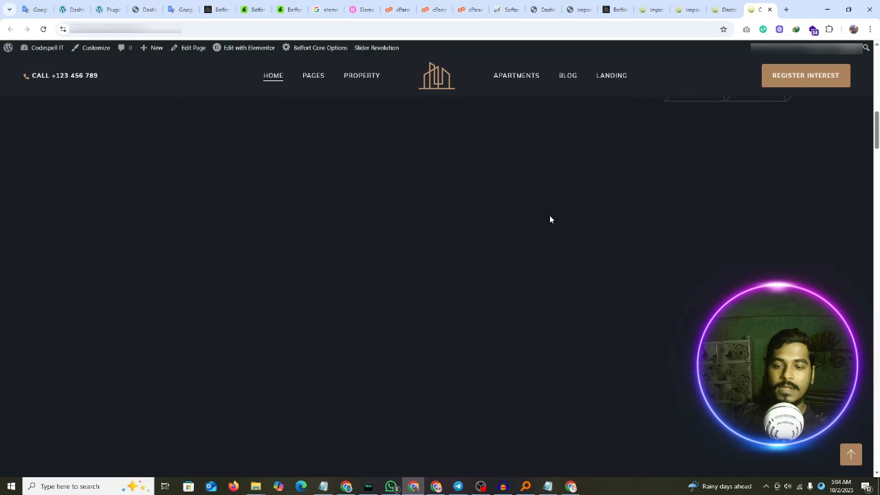
pyautogui.scroll(-3, 637, 208)
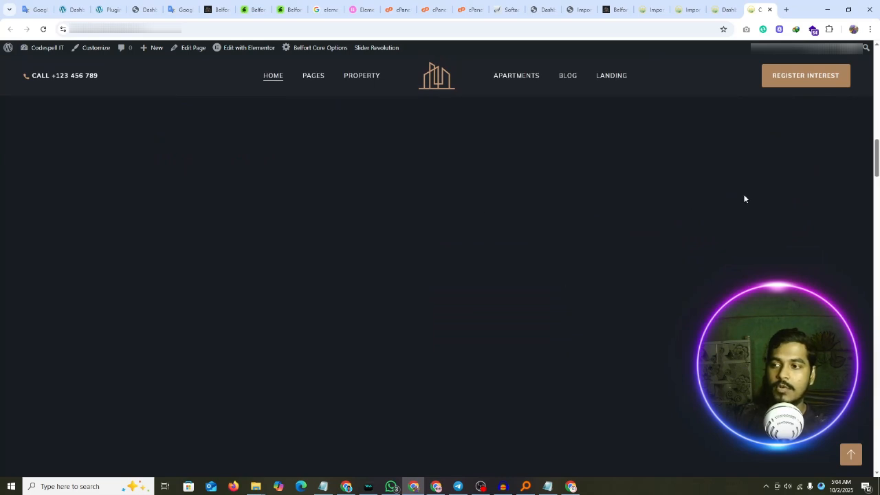
pyautogui.moveTo(875, 166); pyautogui.dragTo(869, 238)
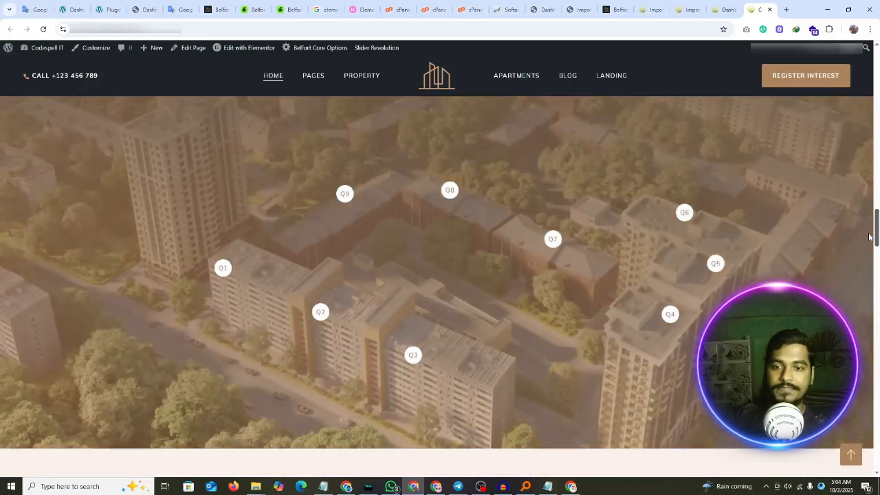
pyautogui.scroll(-5, 444, 248)
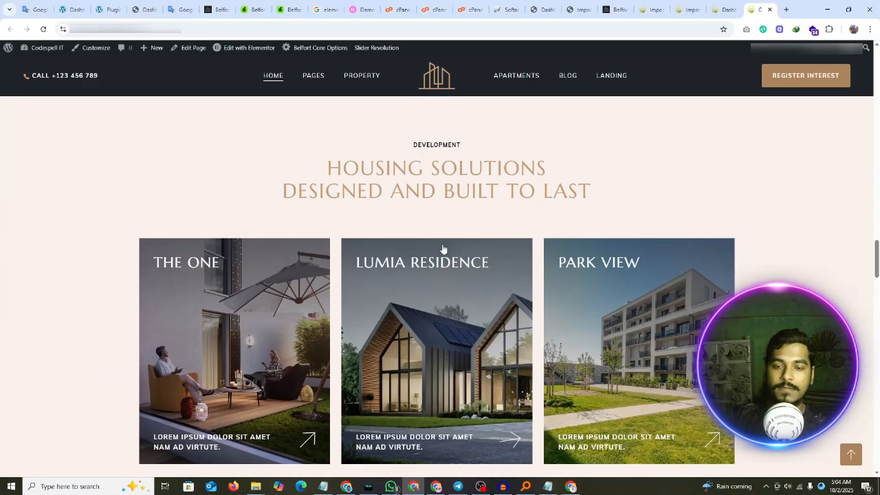
pyautogui.scroll(-5, 657, 243)
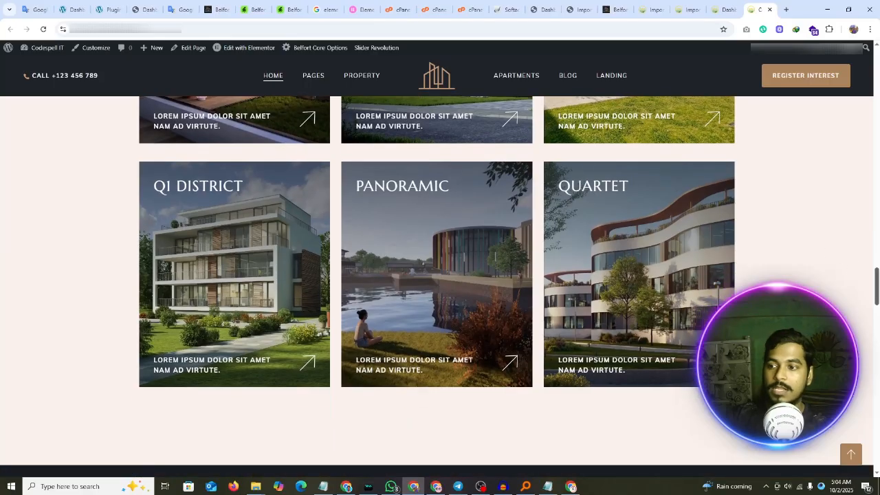
pyautogui.scroll(-8, 440, 275)
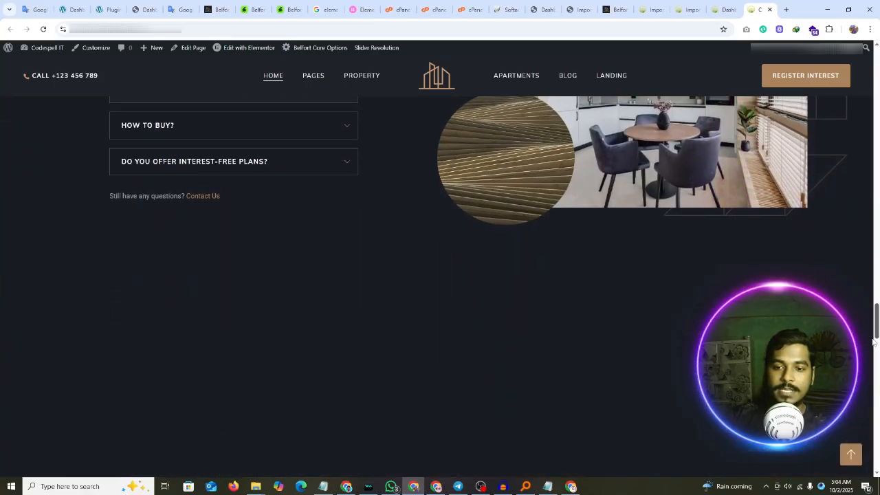
pyautogui.moveTo(874, 342); pyautogui.dragTo(874, 404)
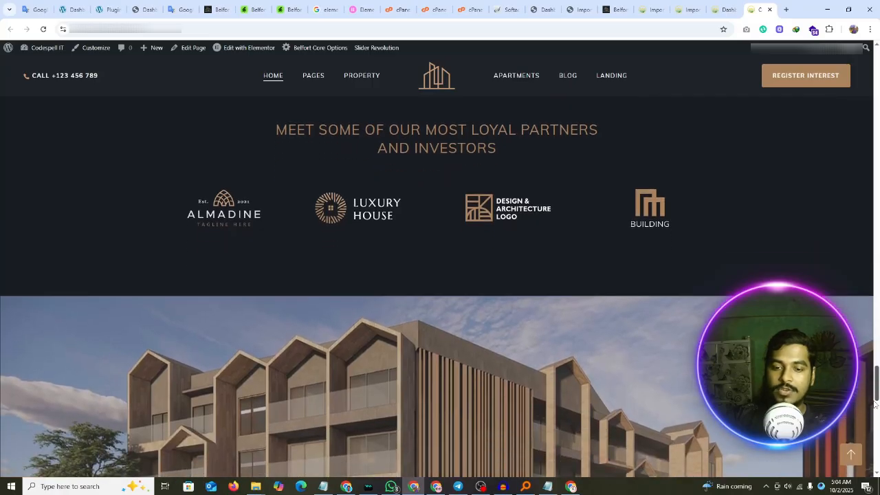